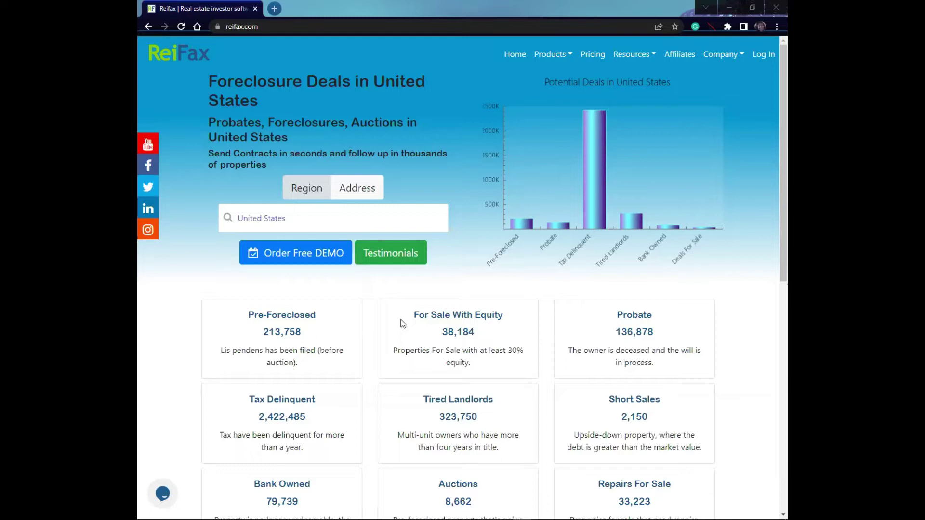
Log in to the ReiFax account and open the ReiFax property search from the control panel
left_click(763, 55)
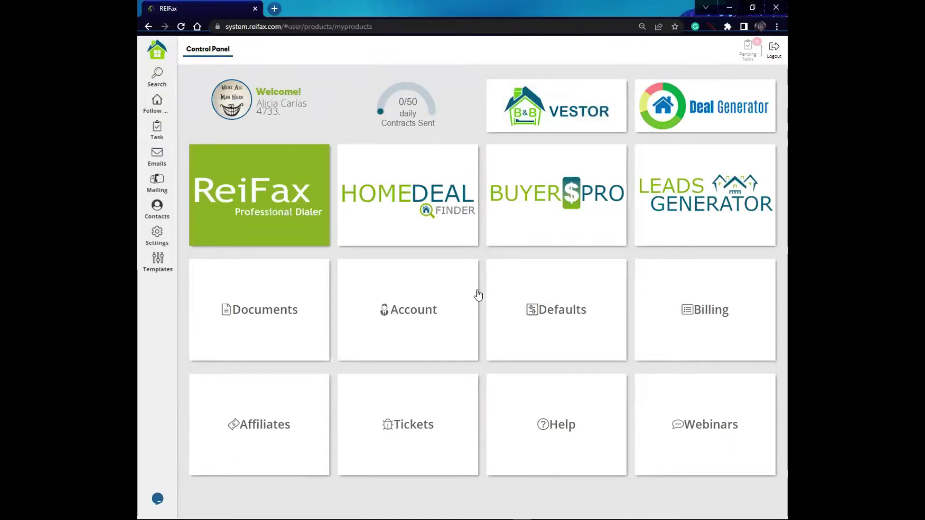
left_click(689, 415)
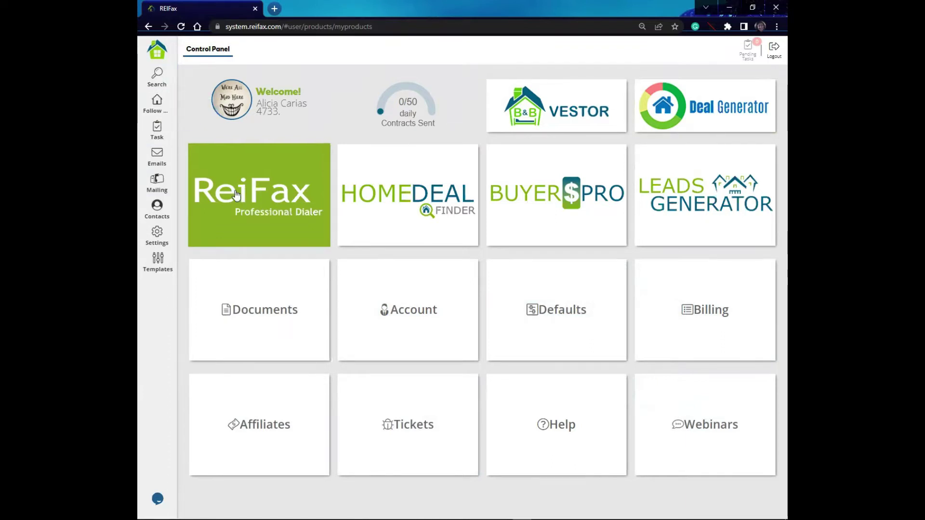
left_click(256, 206)
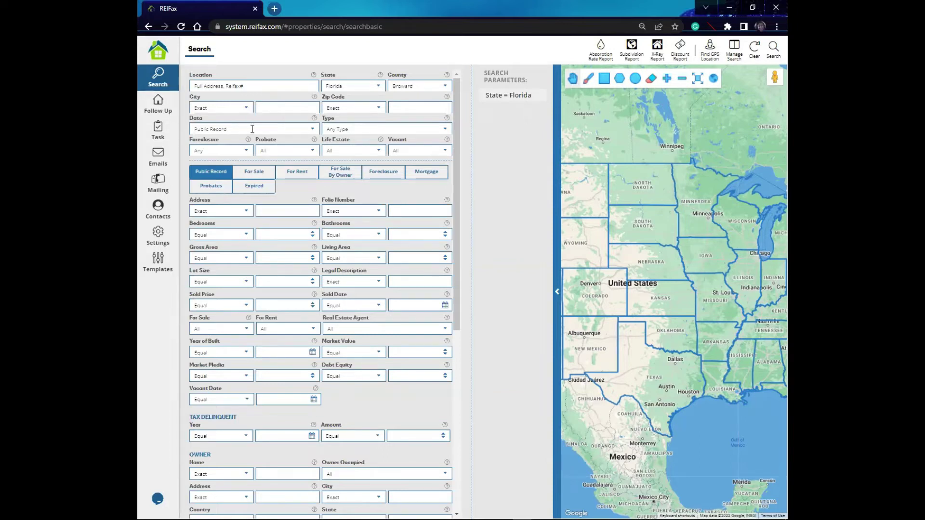
Set the property search data to For Sale and the foreclosure filter to Pre-Foreclosed
left_click(311, 129)
left_click(311, 129)
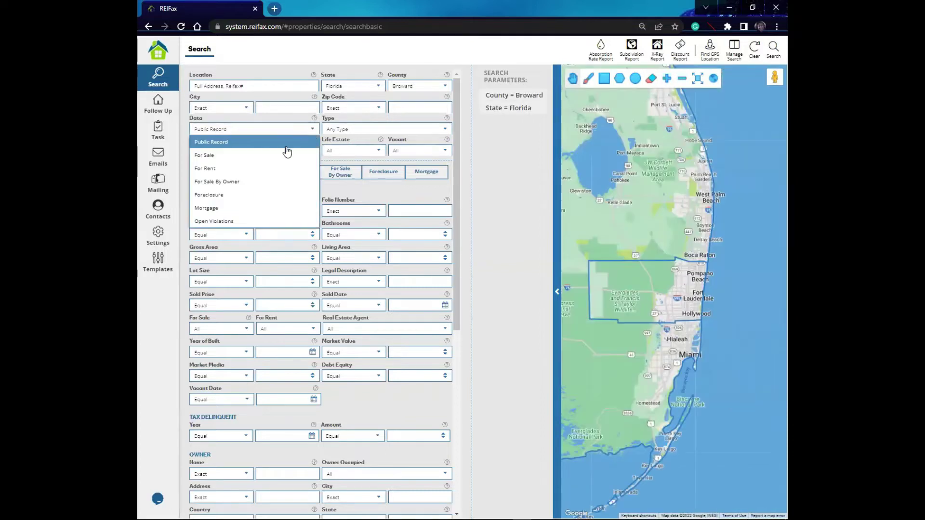
left_click(273, 156)
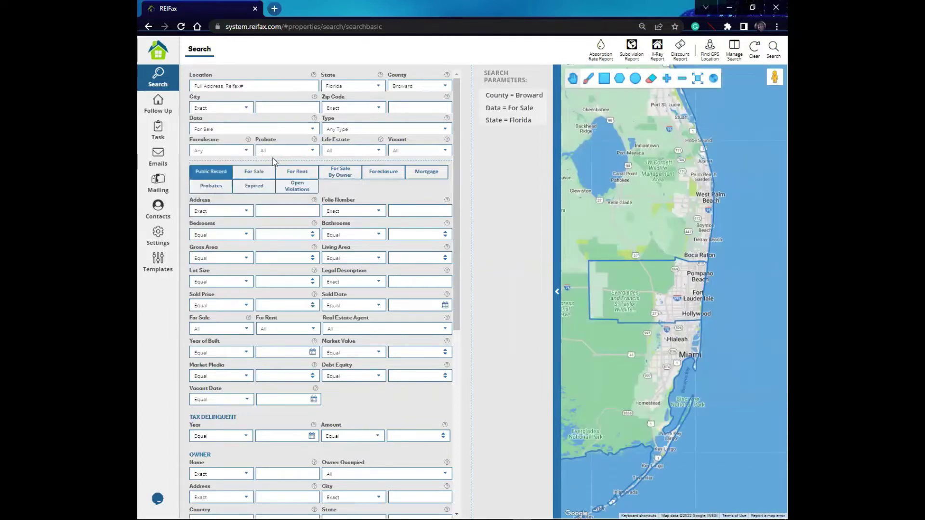
left_click(245, 151)
left_click(237, 189)
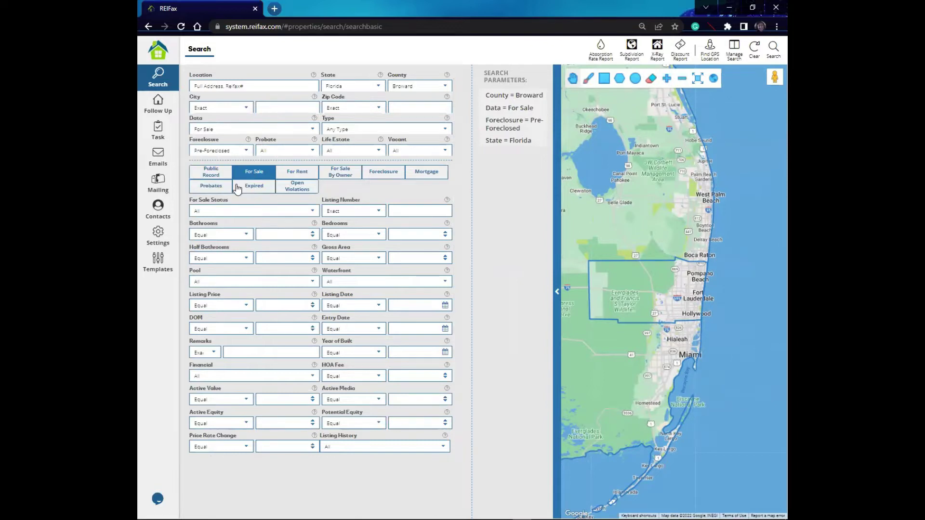
Set the probate filter to Yes and the property type to Single Family, and run the search
left_click(287, 150)
left_click(280, 178)
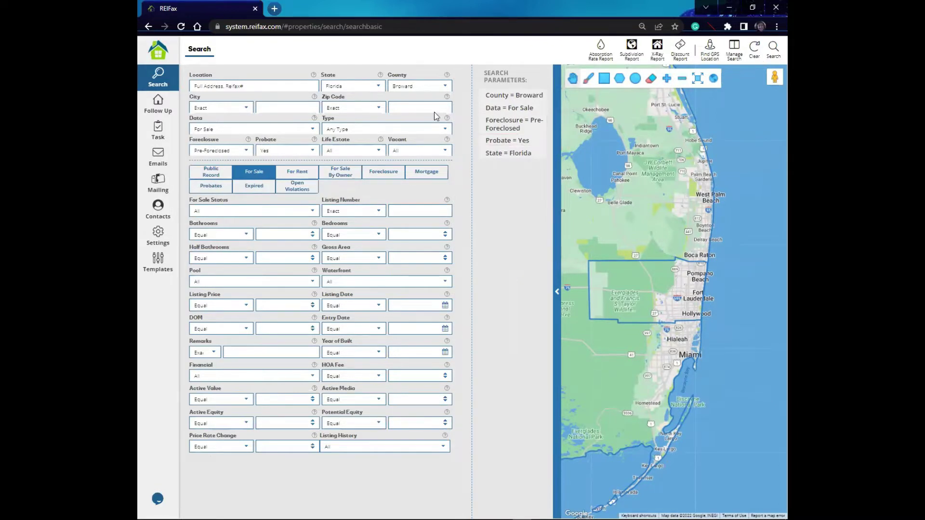
left_click(446, 129)
left_click(437, 155)
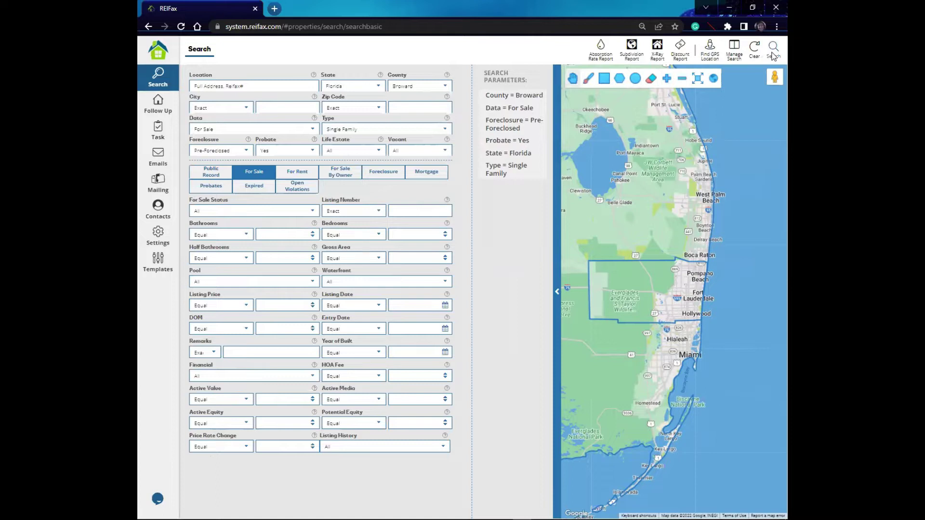
left_click(773, 55)
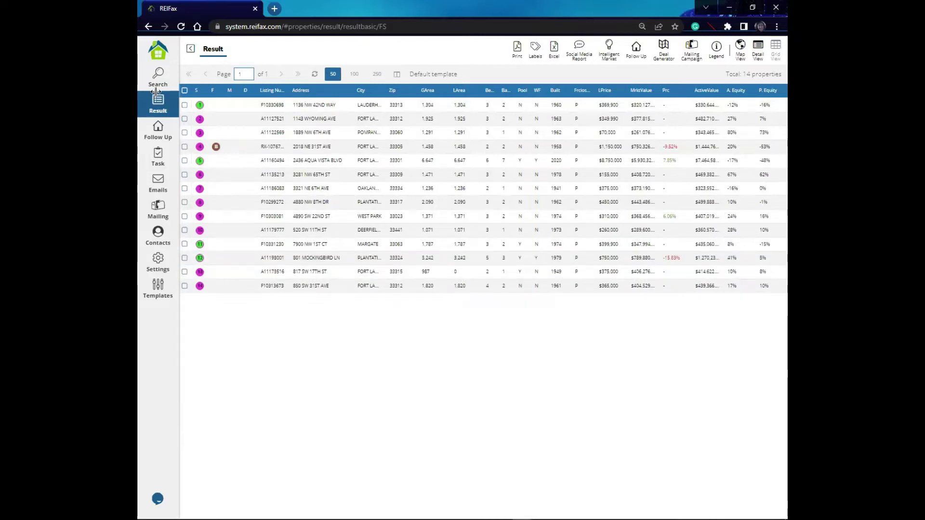
Examine the result rows, comparing status, address, area, list price, market value and equity of the properties
key("Down")
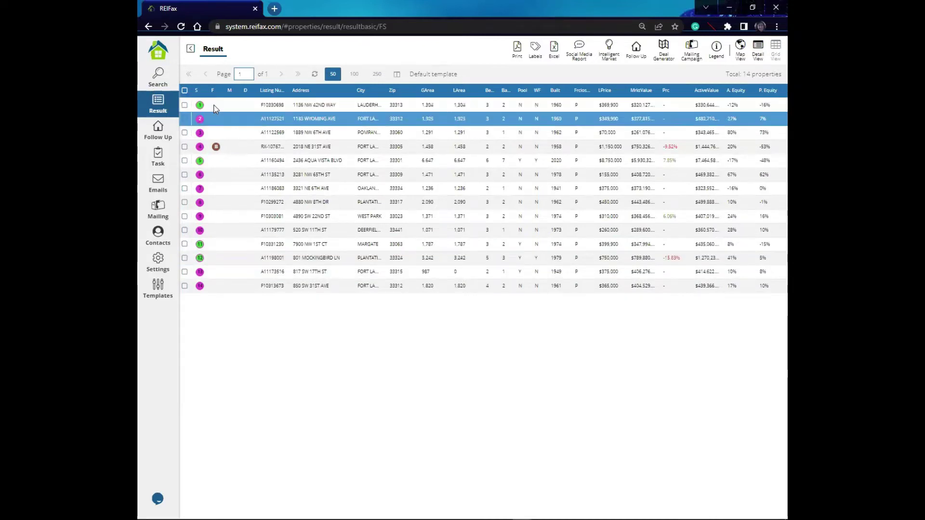
left_click(291, 108)
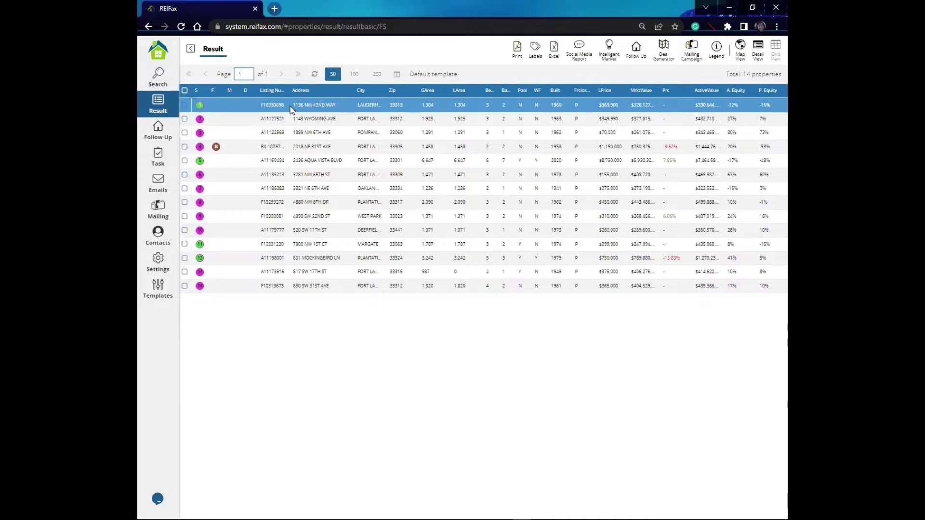
key("Down")
key("Down")
key("Up")
key("Down")
key("Down")
key("Down")
key("Down")
key("Up")
left_click(403, 152)
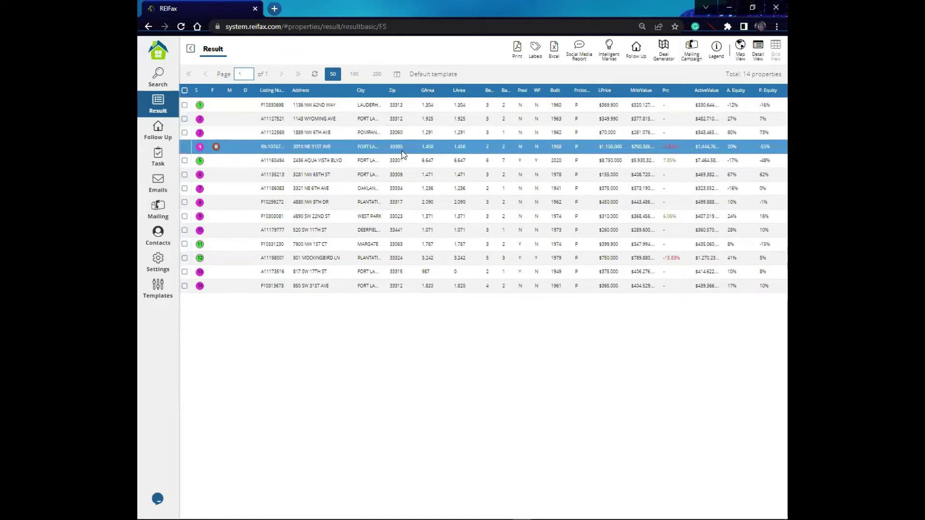
left_click(432, 179)
key("Down")
left_click(450, 171)
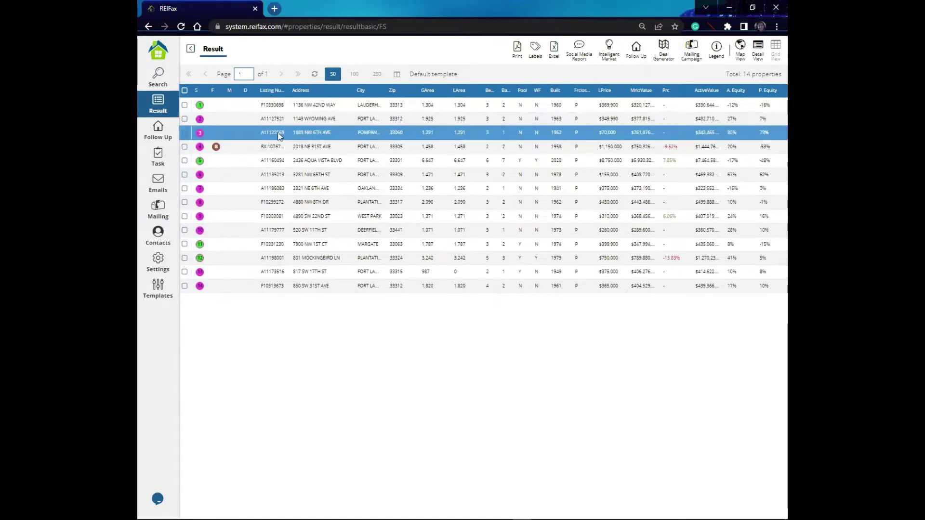
Open the overview of the third result, in Pompano Beach, and check its folio record on the Broward County Property Appraiser site
left_click(372, 138)
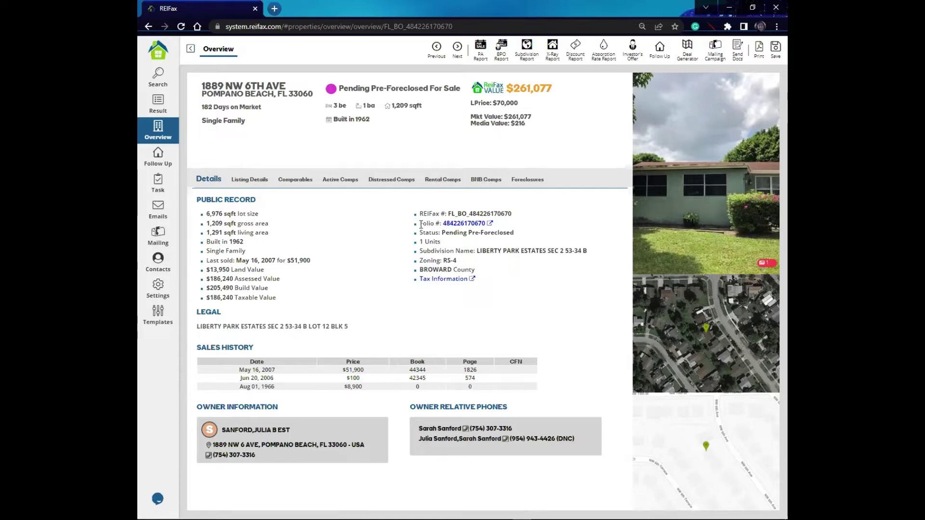
left_click(470, 227)
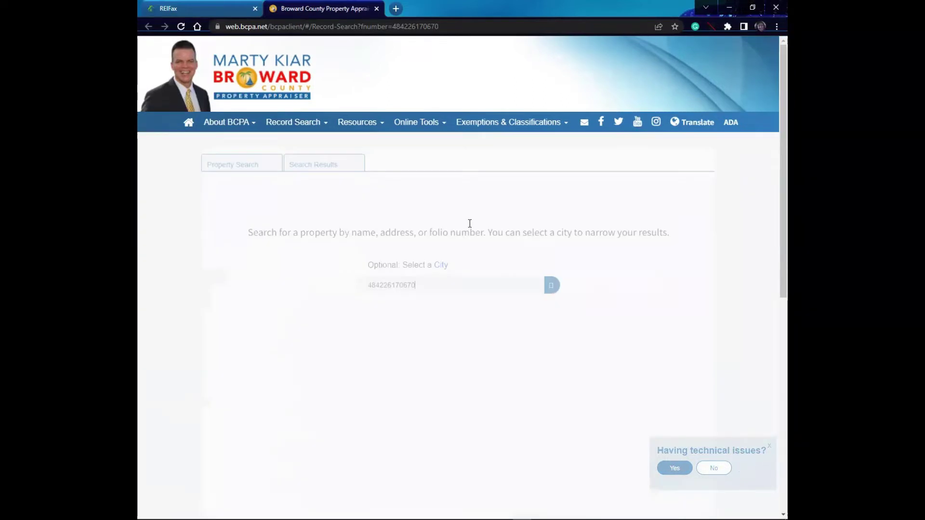
scroll(166, 318, "down", 1)
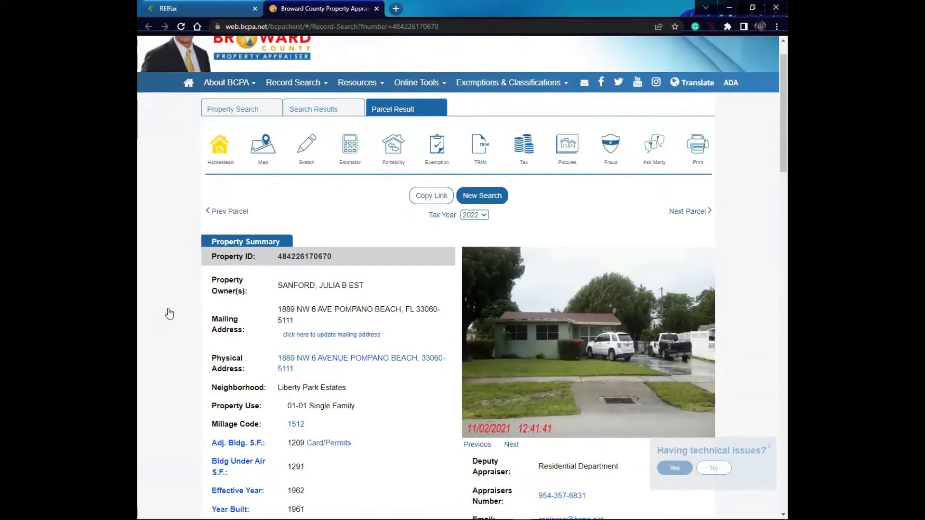
scroll(169, 314, "down", 2)
scroll(169, 313, "down", 1)
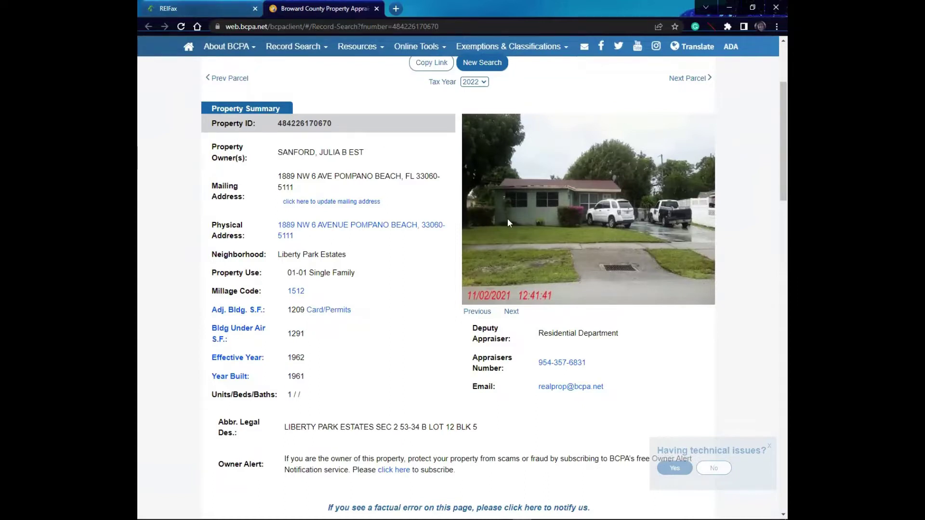
key("ctrl+shift+Tab")
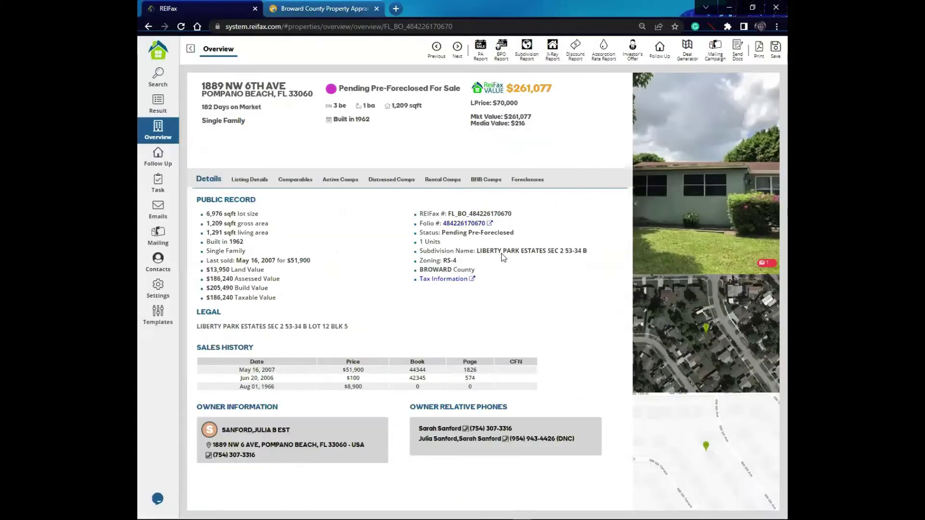
Open the property's tax information on the Broward County tax site, review the bill payment history, and return to the overview
left_click(438, 280)
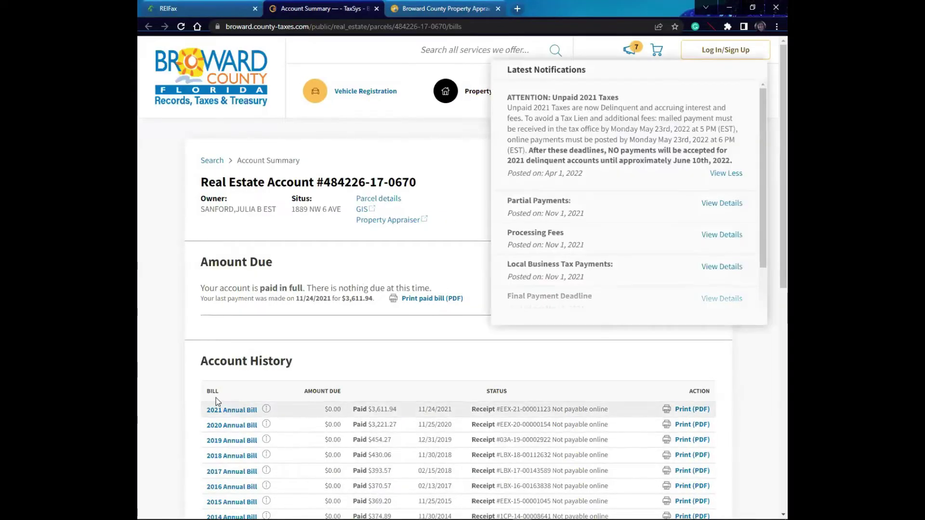
scroll(171, 374, "down", 1)
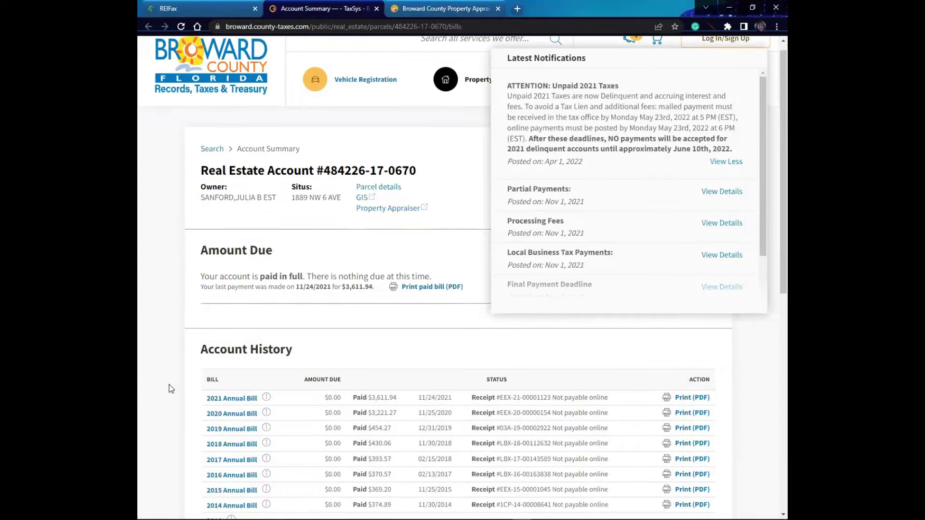
scroll(172, 389, "down", 1)
scroll(171, 389, "down", 1)
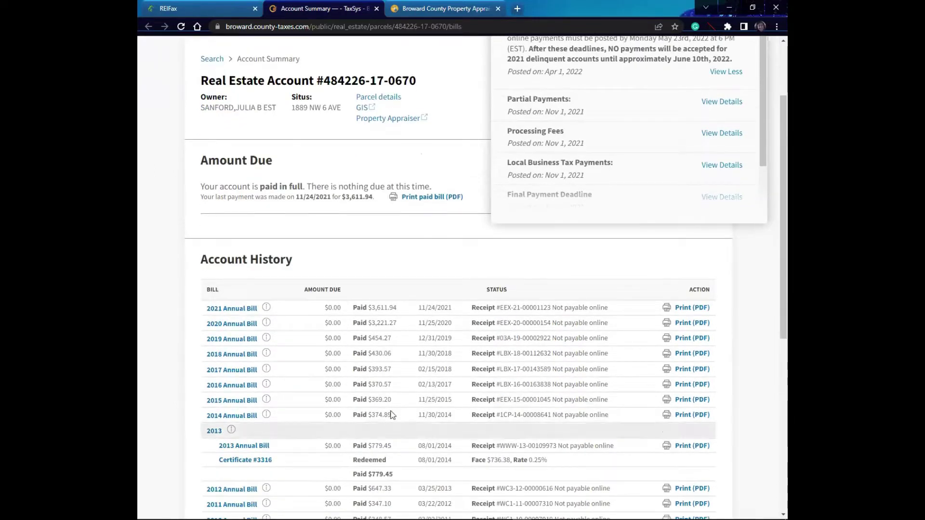
scroll(387, 401, "down", 1)
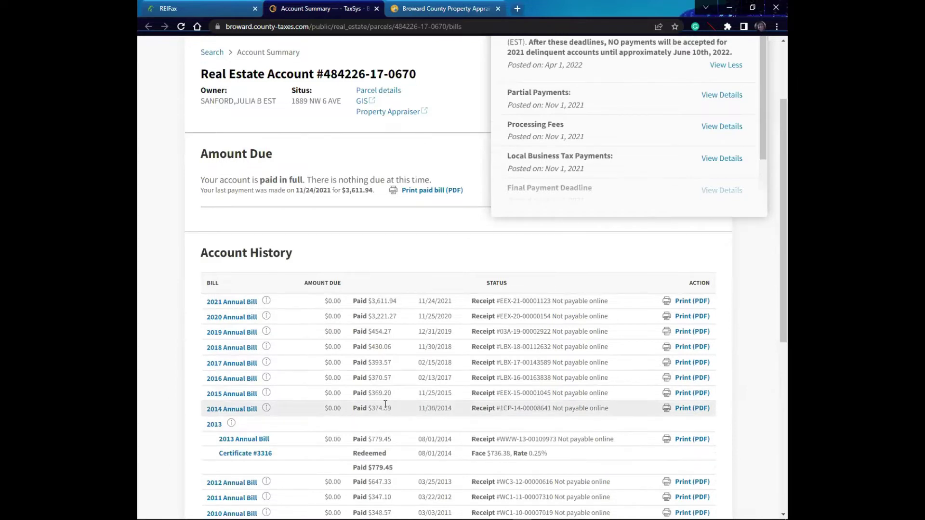
scroll(385, 404, "down", 3)
scroll(386, 404, "up", 3)
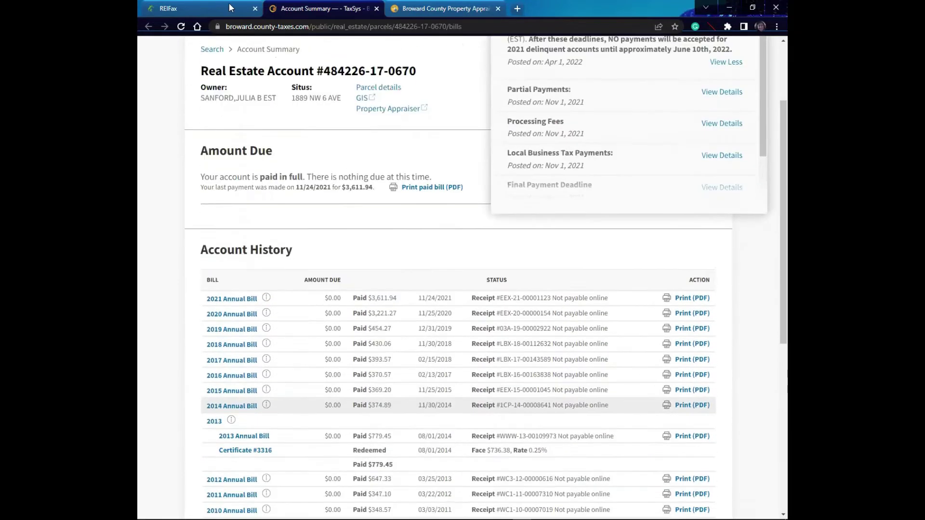
scroll(230, 3, "up", 3)
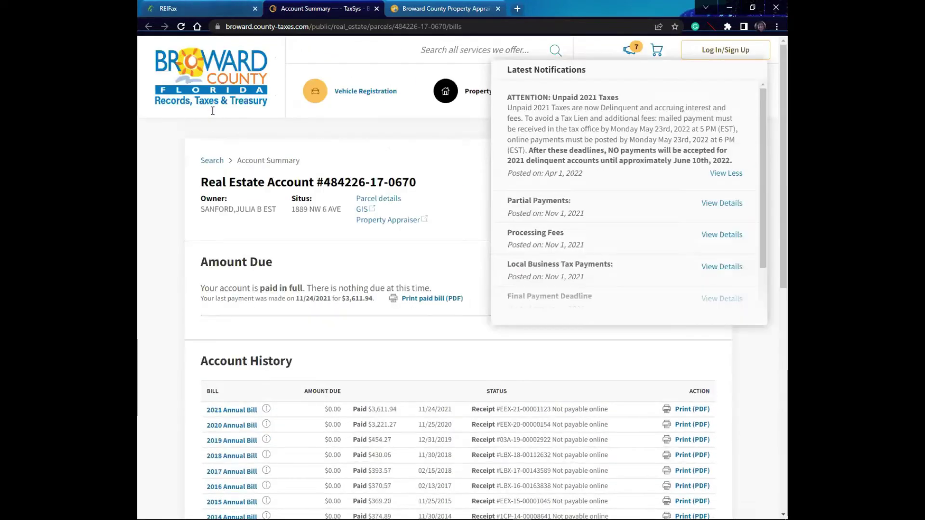
left_click(202, 8)
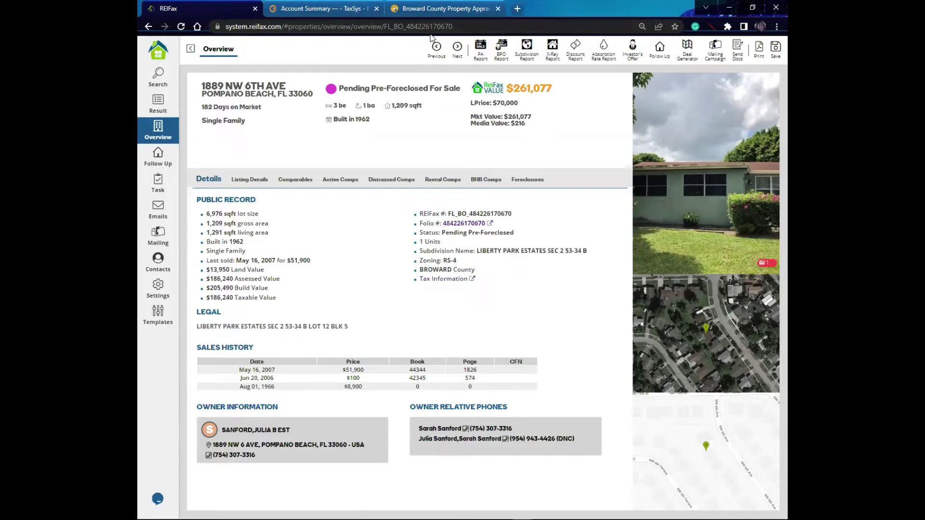
Show the property's listing details, review its Realtor.com listing page, and return to the ReiFax overview
left_click(251, 184)
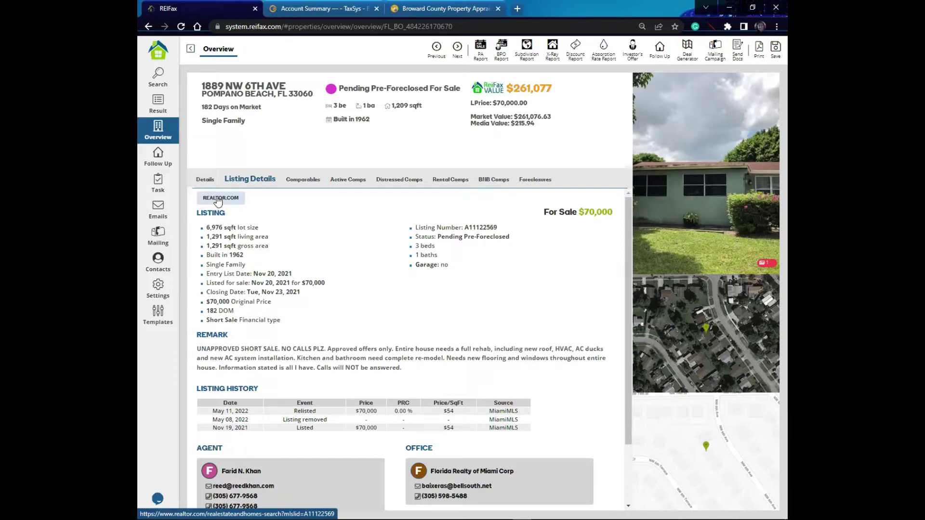
left_click(217, 199)
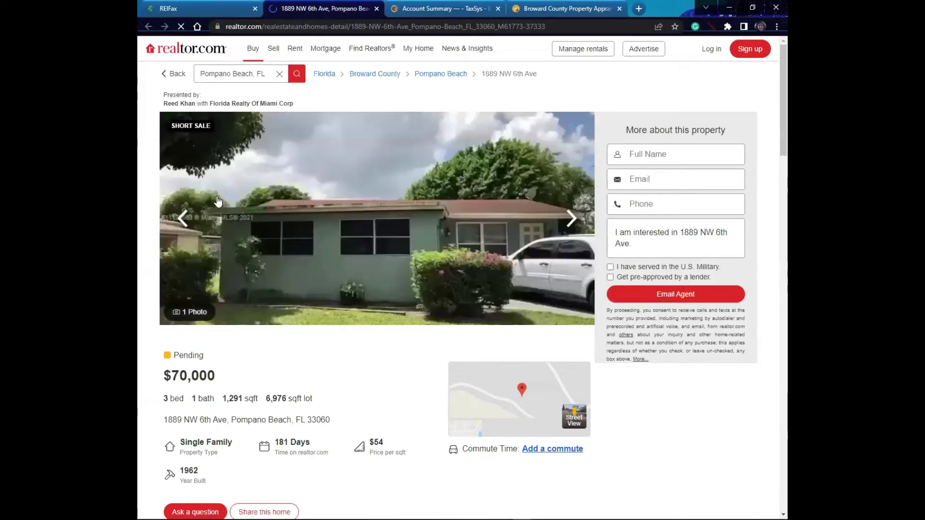
scroll(565, 190, "down", 1)
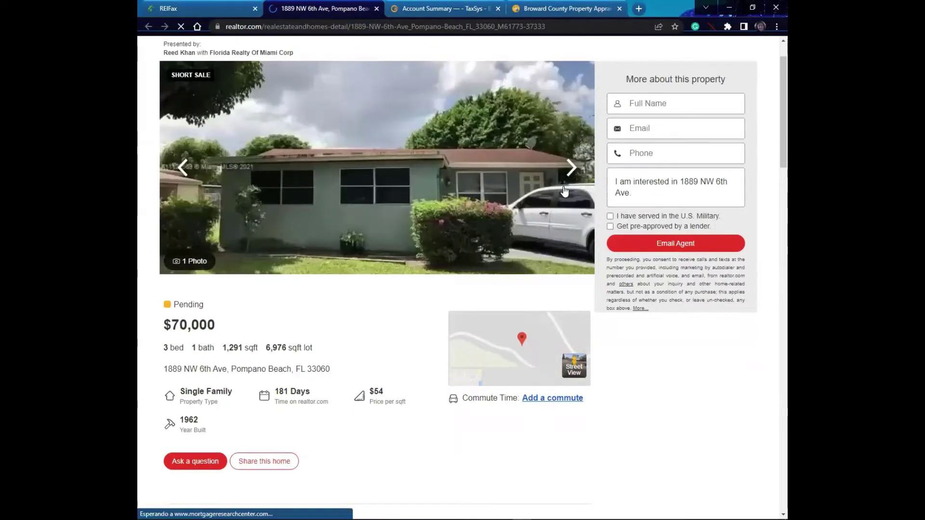
scroll(498, 282, "down", 6)
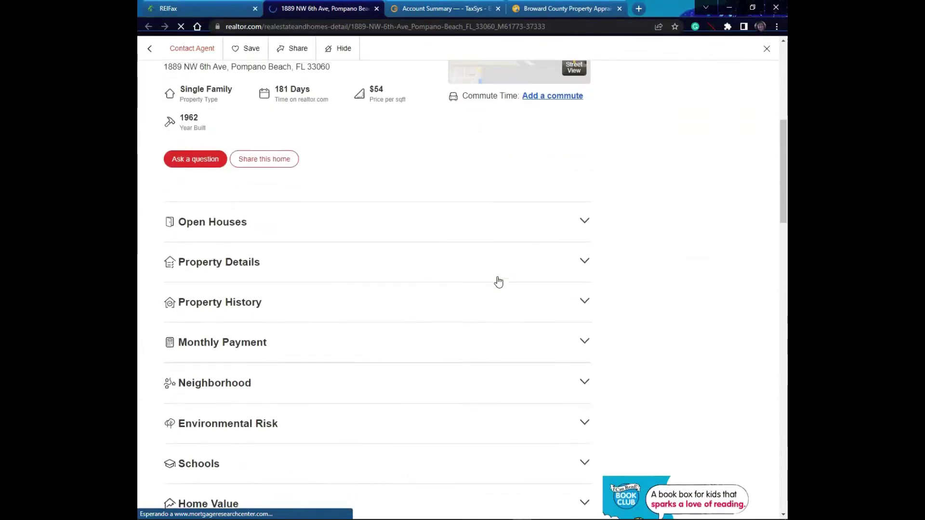
scroll(499, 282, "down", 1)
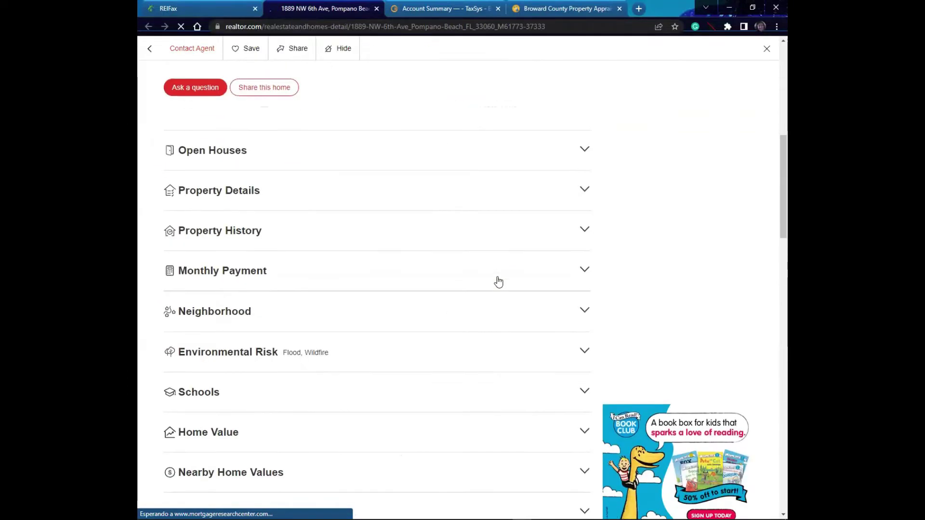
scroll(499, 282, "down", 8)
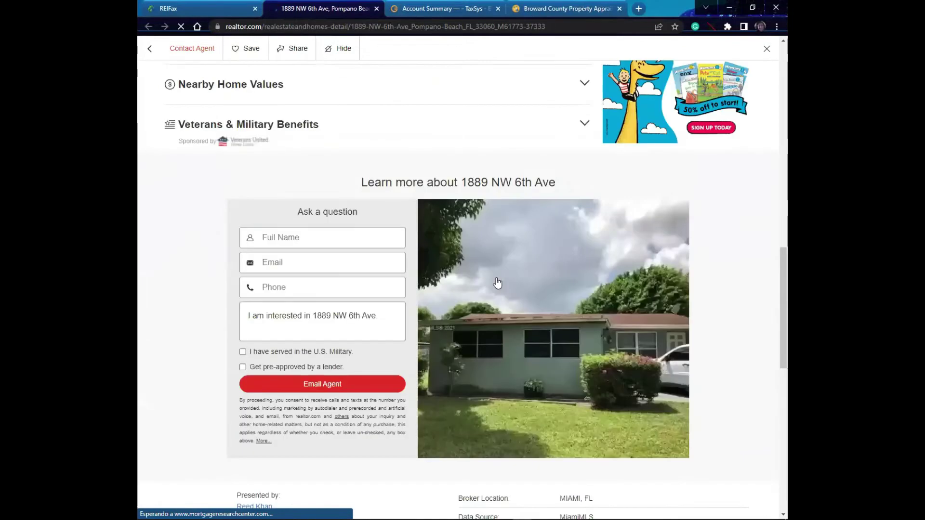
scroll(578, 221, "up", 2)
scroll(571, 222, "up", 10)
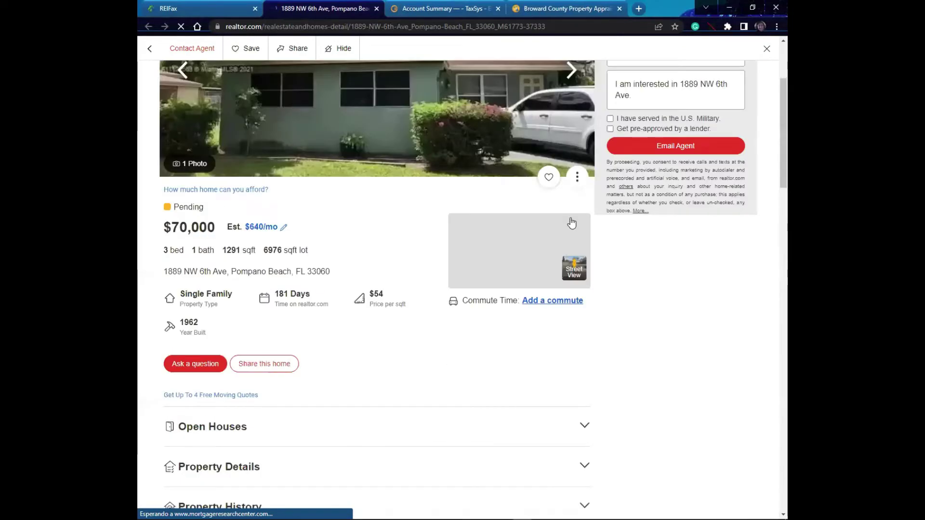
scroll(572, 222, "up", 3)
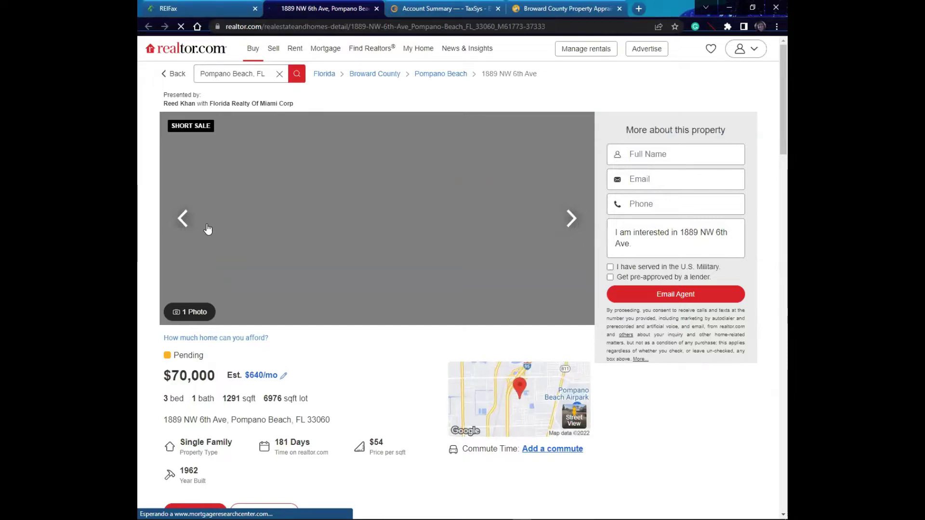
left_click(201, 13)
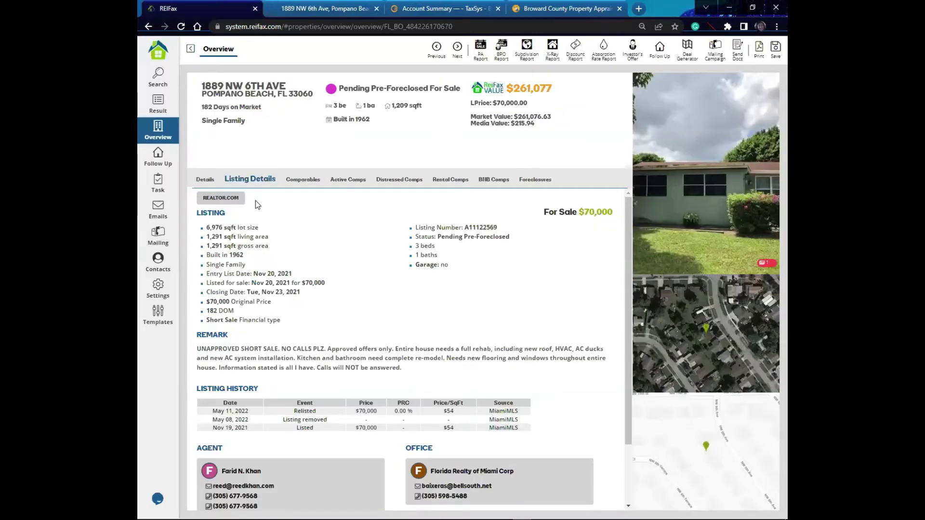
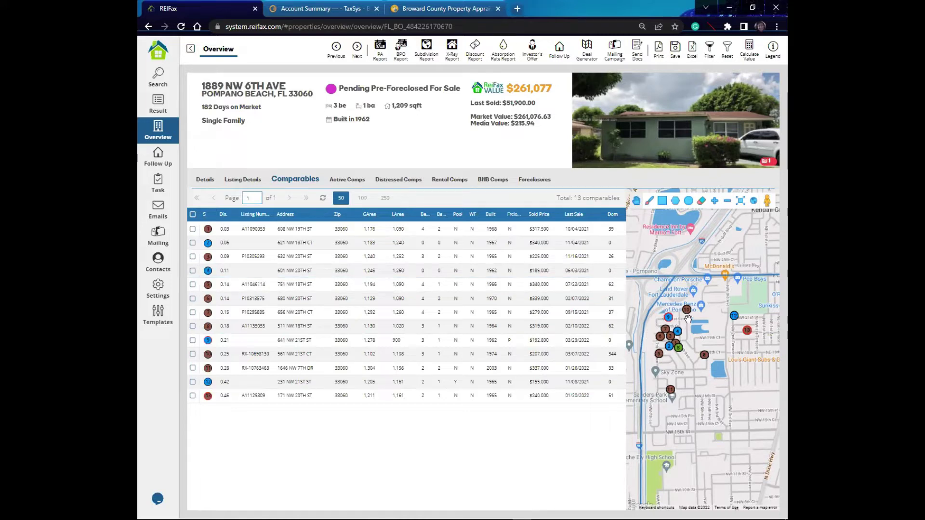
Select all the listed comparables and calculate the property's value from them
left_click(194, 215)
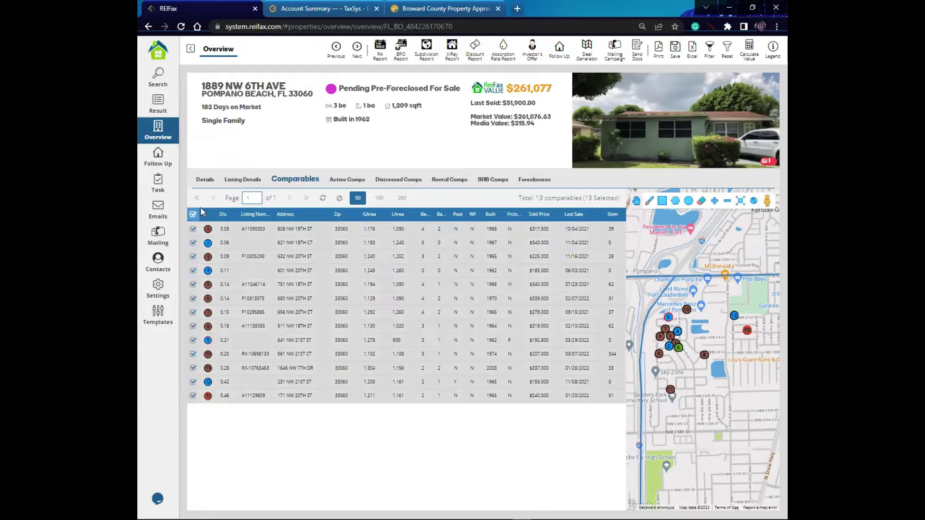
left_click(749, 50)
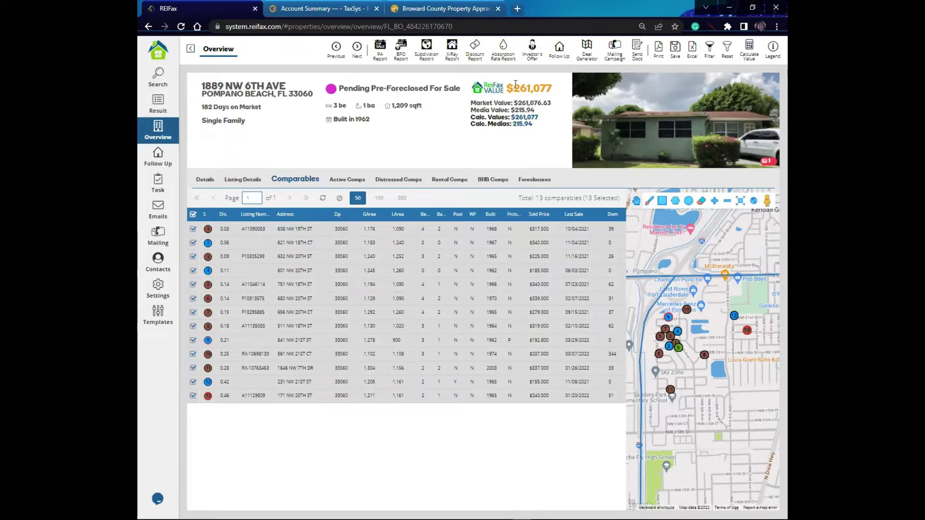
triple_click(545, 87)
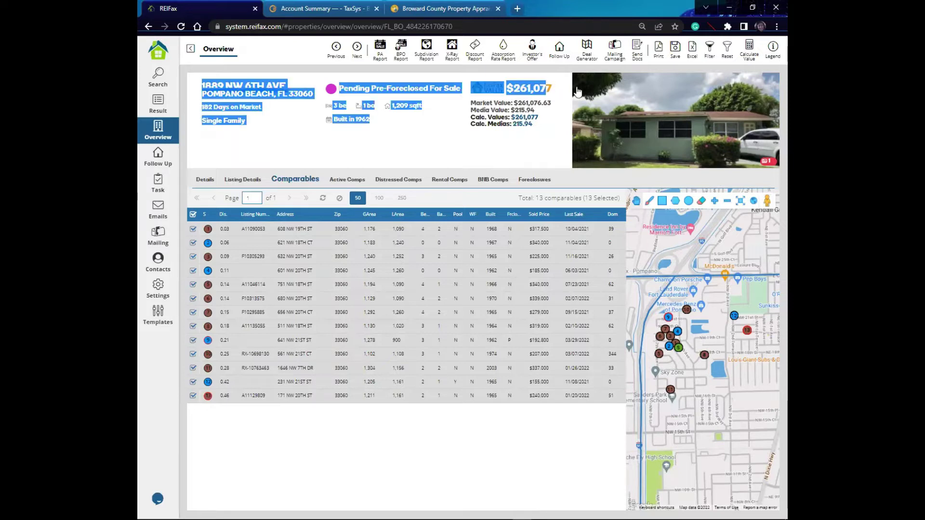
left_click(569, 90)
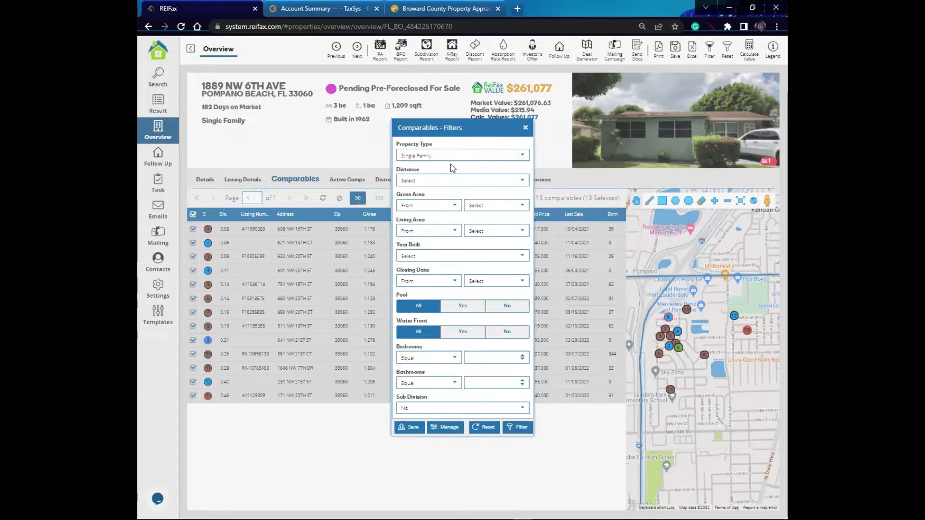
Review the property type, distance and year-built options in the comparables filter without changing them
left_click(521, 155)
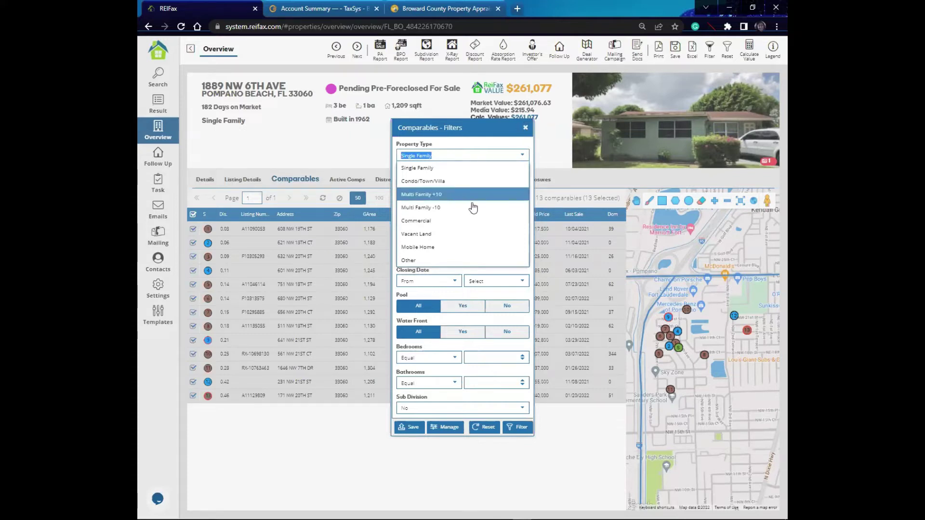
left_click(441, 158)
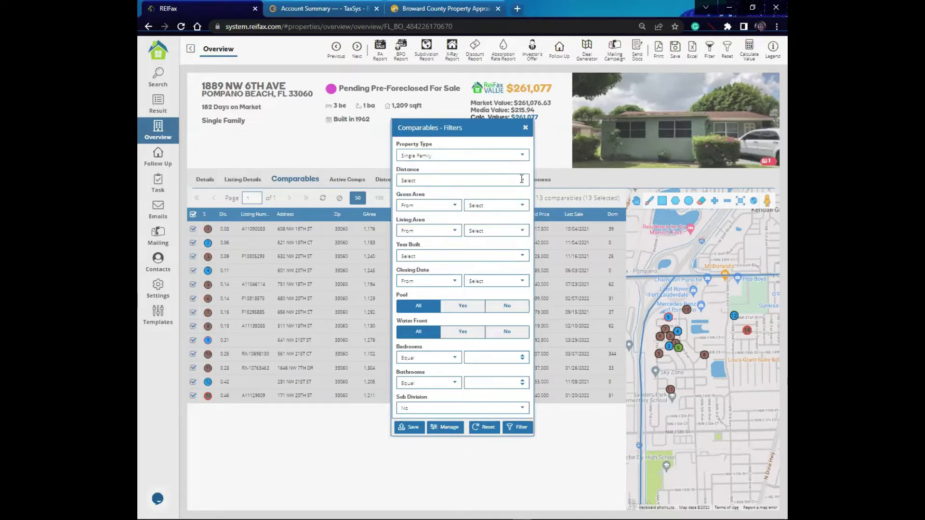
left_click(522, 180)
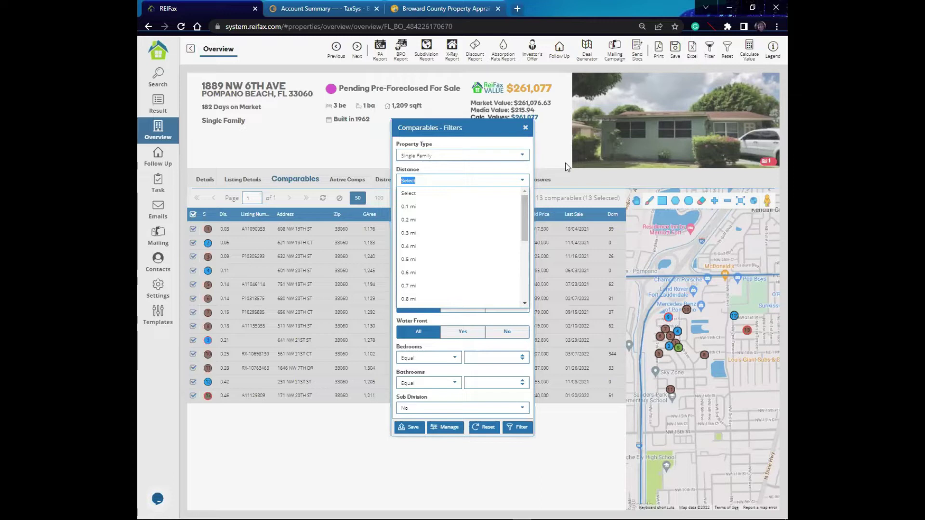
left_click(448, 194)
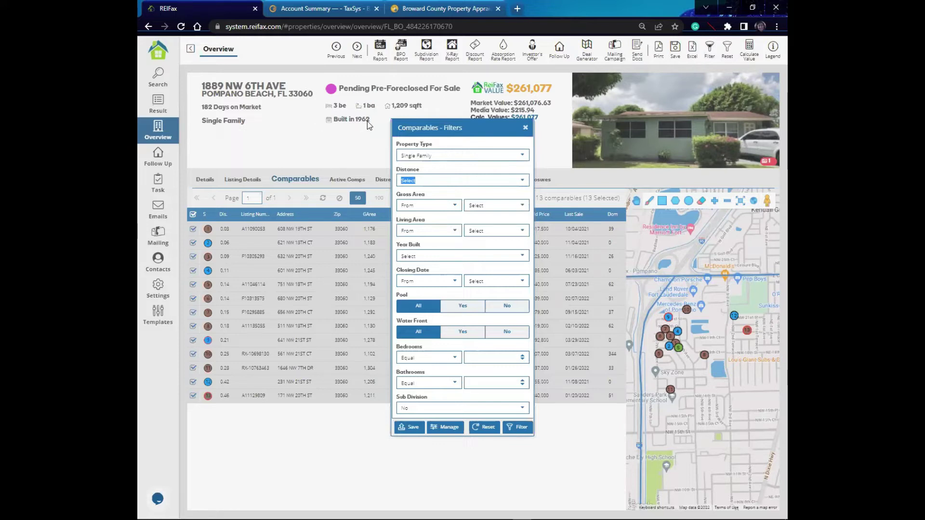
left_click(522, 257)
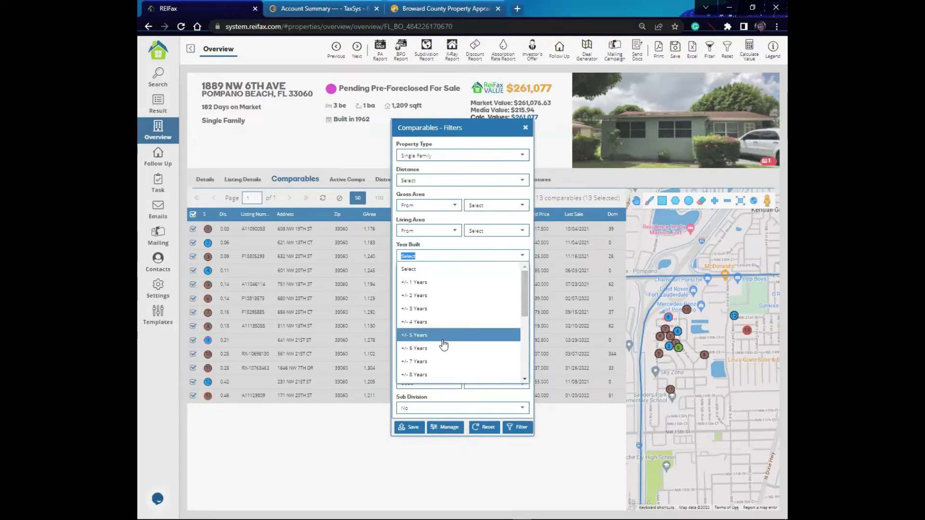
scroll(525, 311, "down", 4)
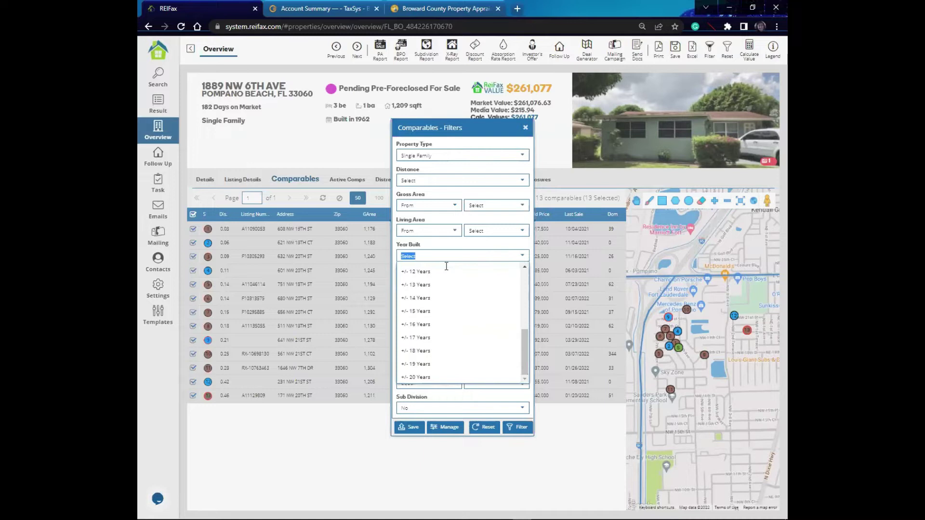
left_click(481, 255)
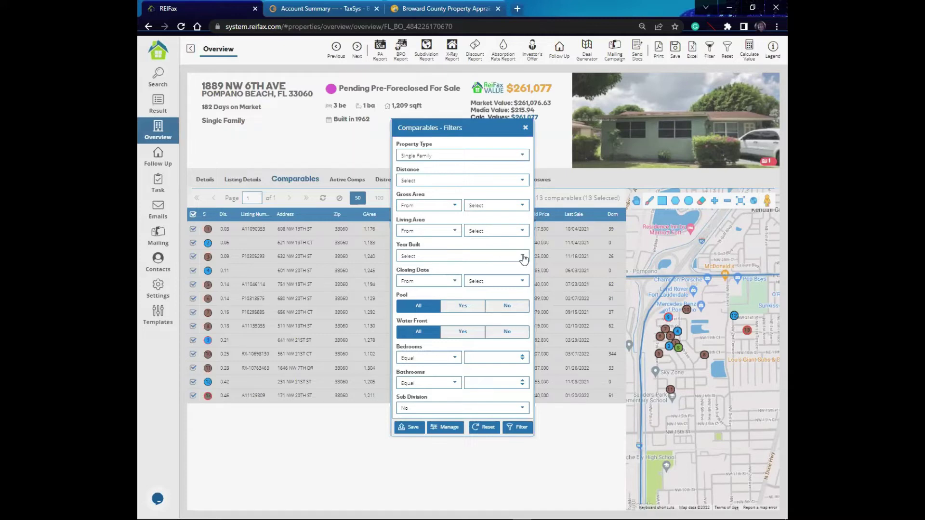
Set the comparables filter to closing dates from 6 months, no pool, no waterfront and exactly 3 bedrooms
left_click(524, 284)
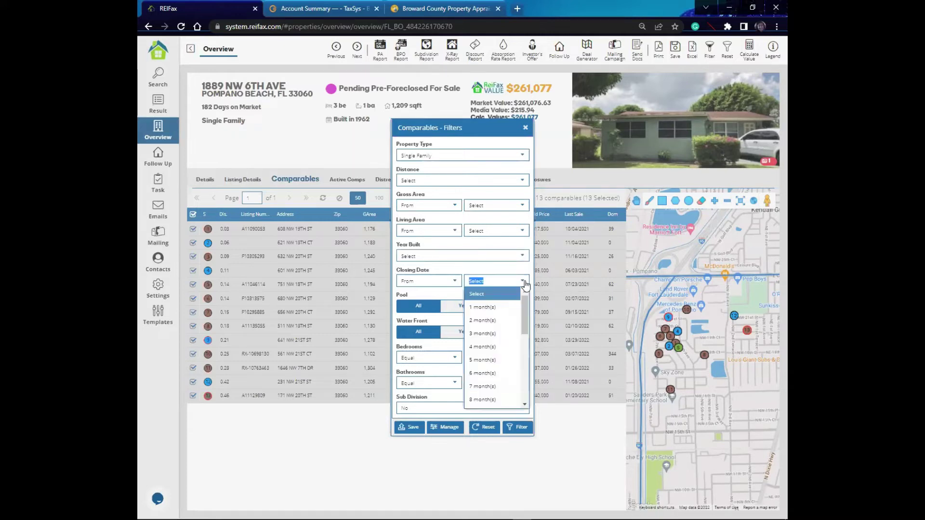
left_click(504, 374)
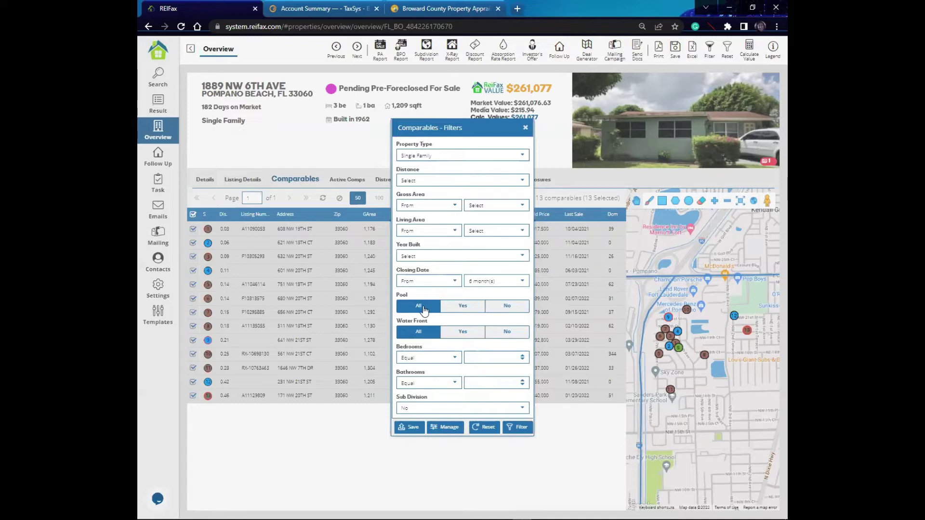
left_click(509, 310)
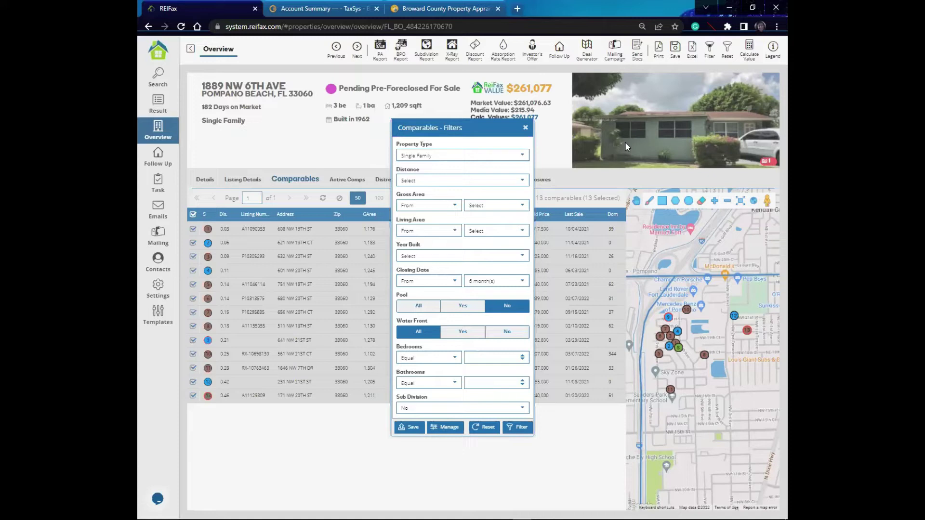
left_click(511, 338)
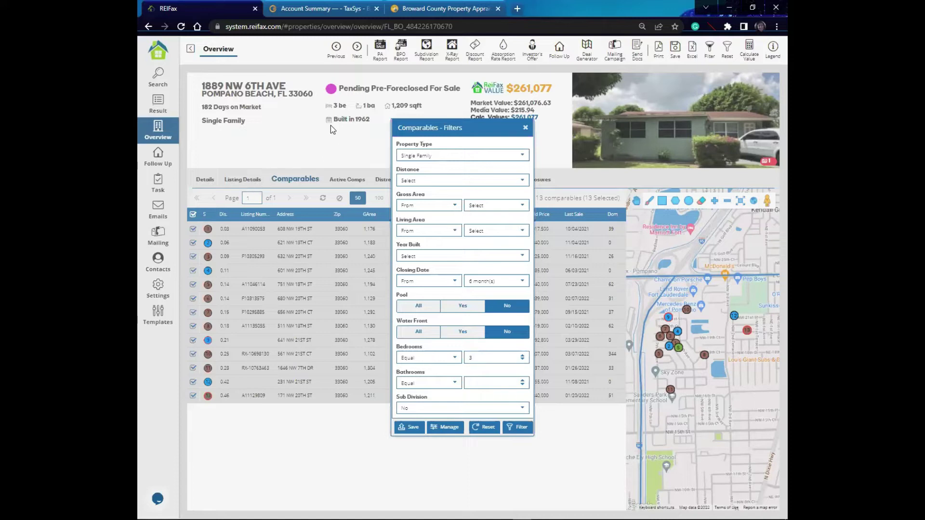
Set the bathrooms filter to exactly 1, leave the subdivision option at No, and apply the filter to the comparables
left_click(523, 381)
left_click(497, 407)
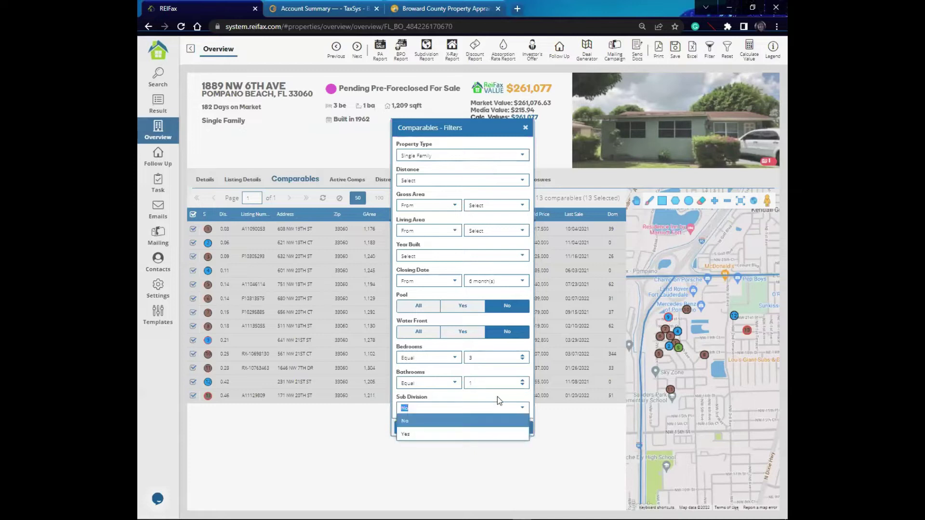
left_click(358, 435)
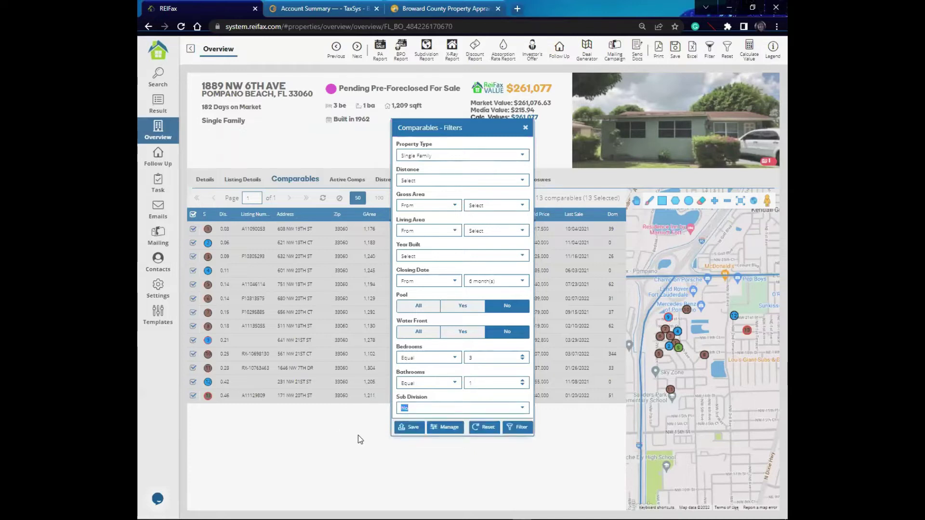
left_click(524, 406)
left_click(514, 406)
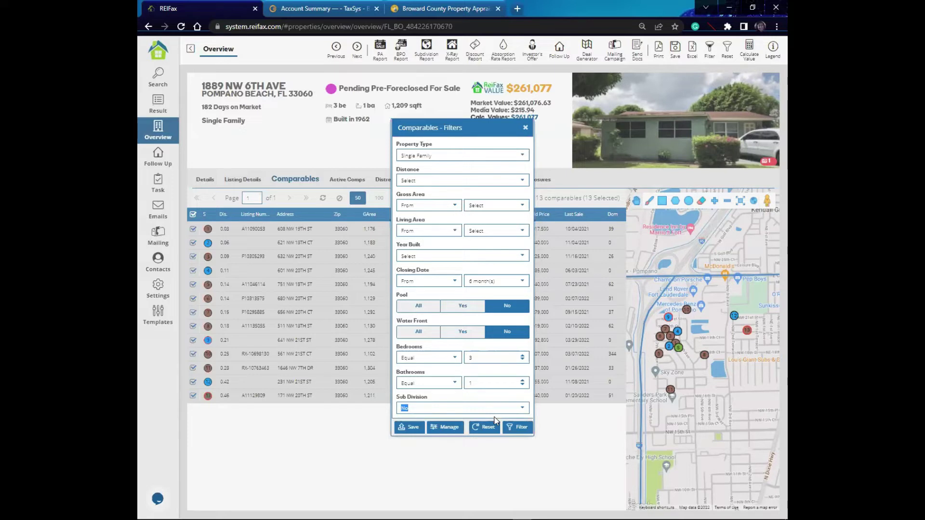
left_click(508, 428)
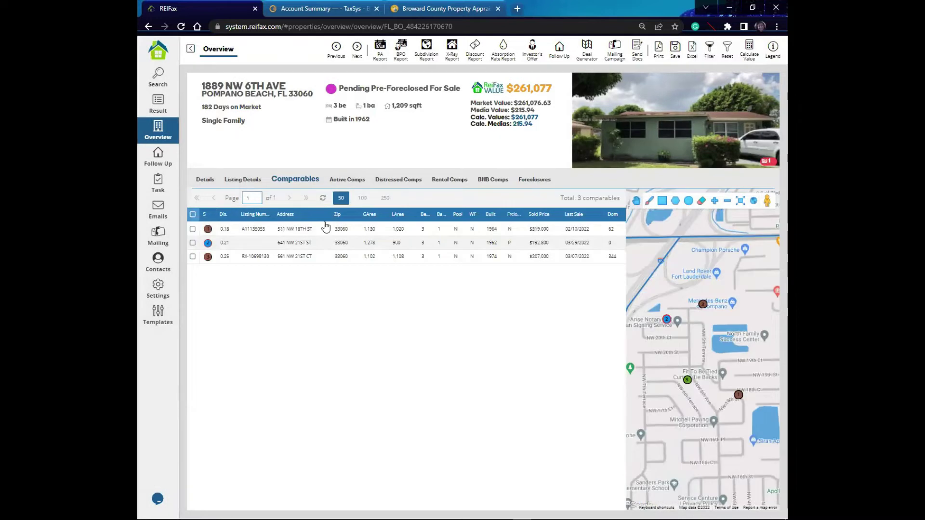
Select all the filtered comparables and recalculate the property's value from them
left_click(226, 230)
left_click(192, 214)
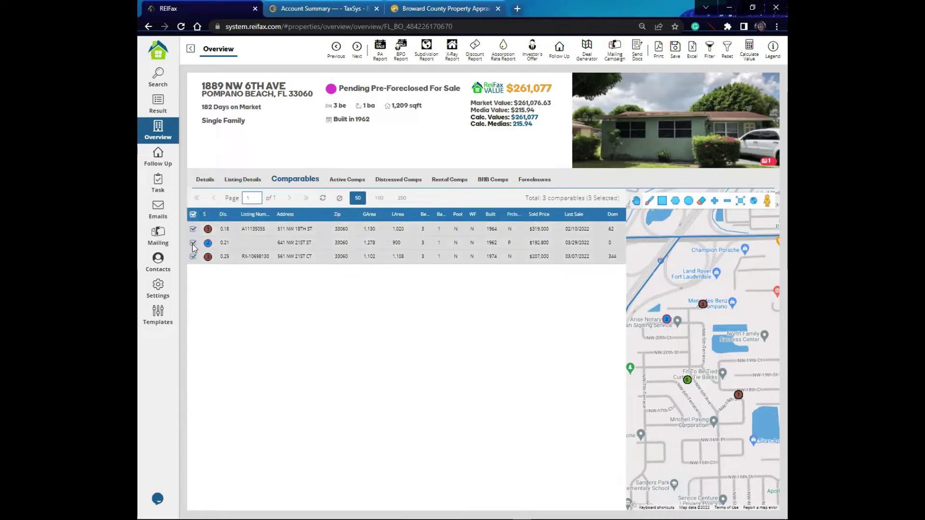
left_click(715, 52)
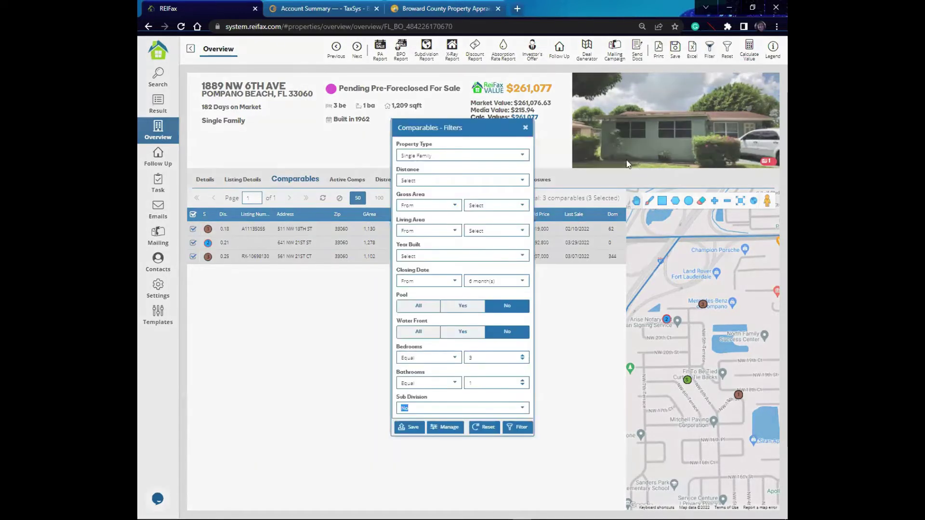
left_click(525, 128)
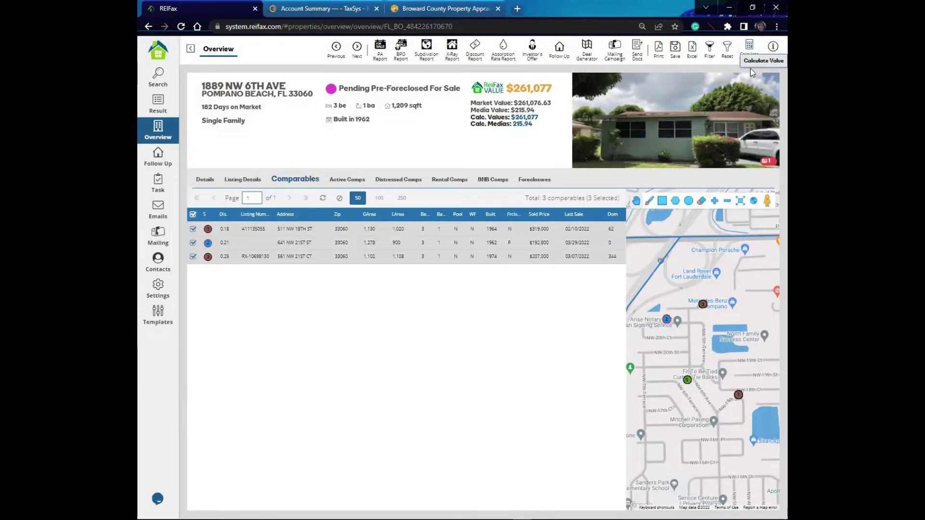
left_click(750, 53)
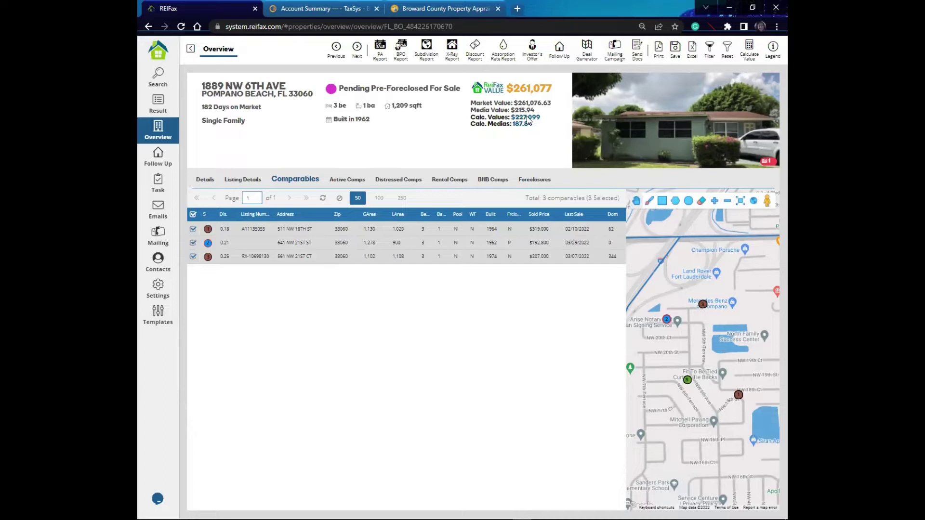
Show the active comps, select all of them, and calculate the property's value from them
left_click(351, 181)
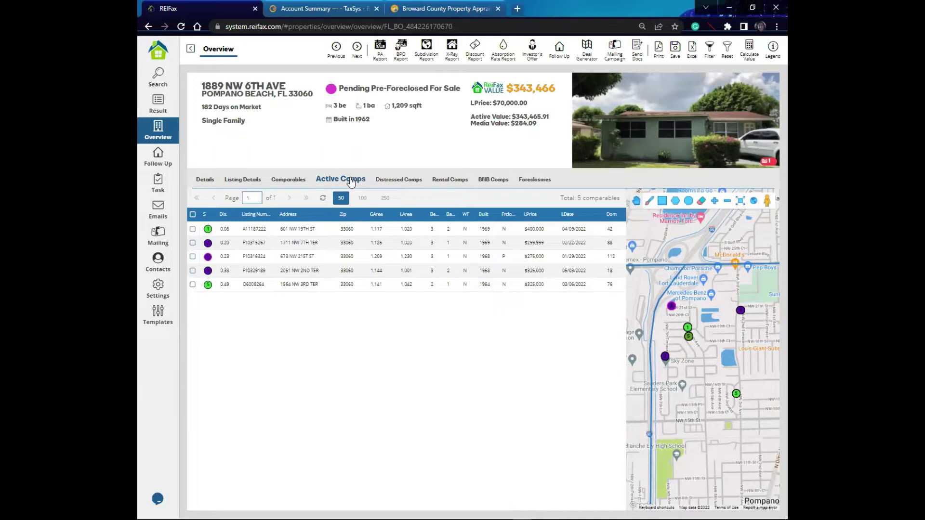
left_click(193, 214)
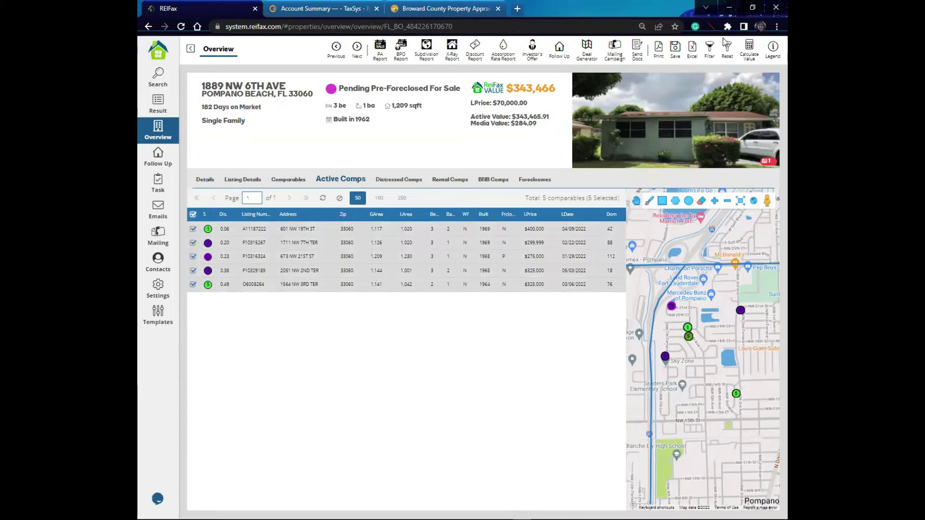
left_click(749, 48)
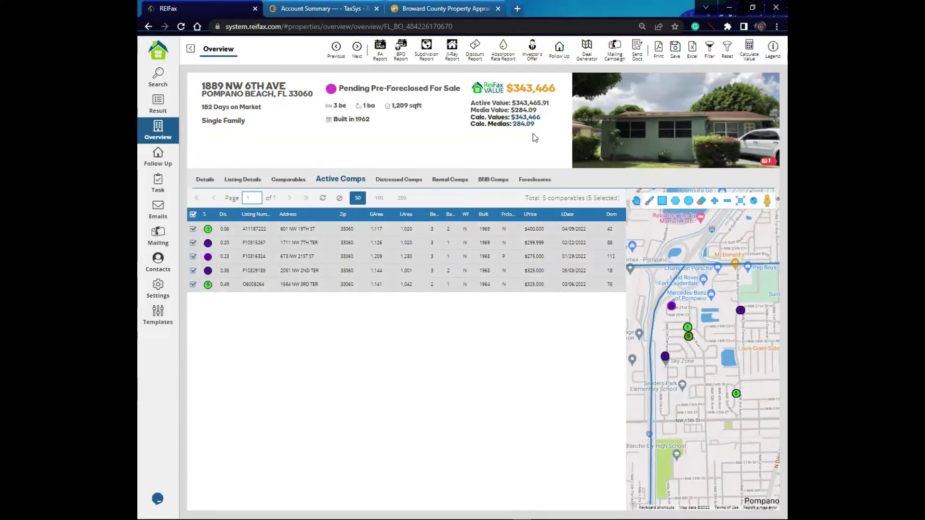
Review the active comps filter options, then compare the sold comparables with the active comps
left_click(711, 48)
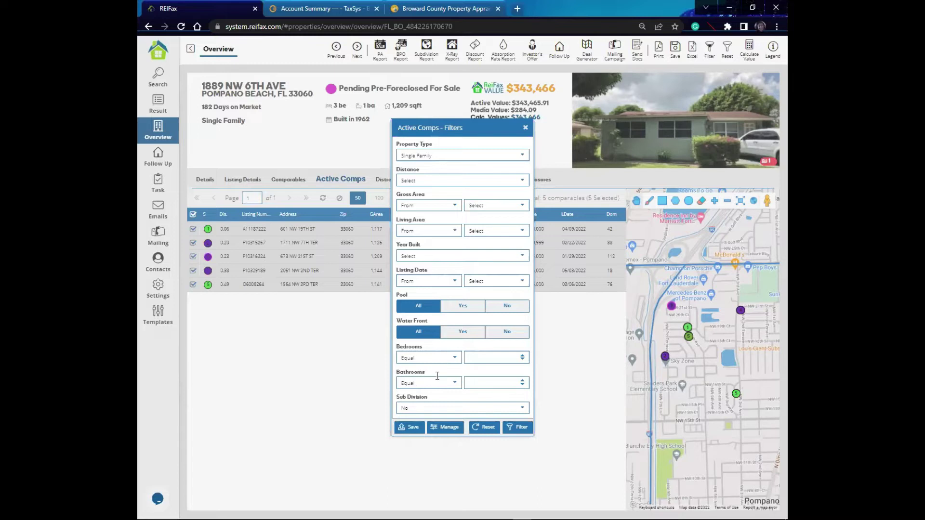
left_click(526, 128)
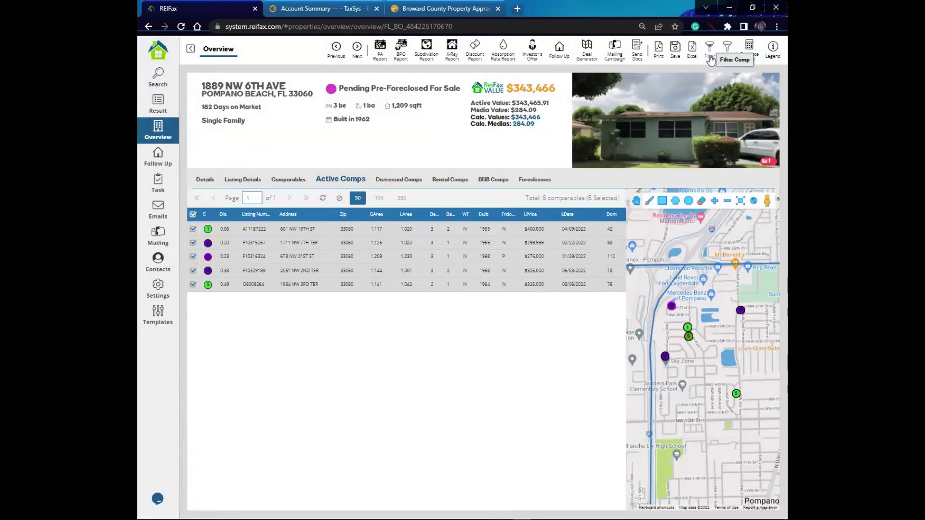
left_click(289, 182)
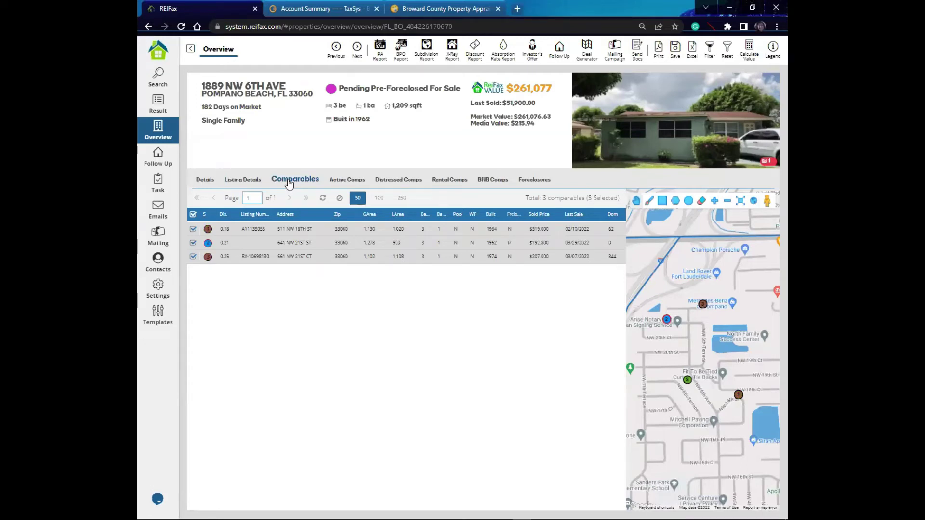
left_click(334, 180)
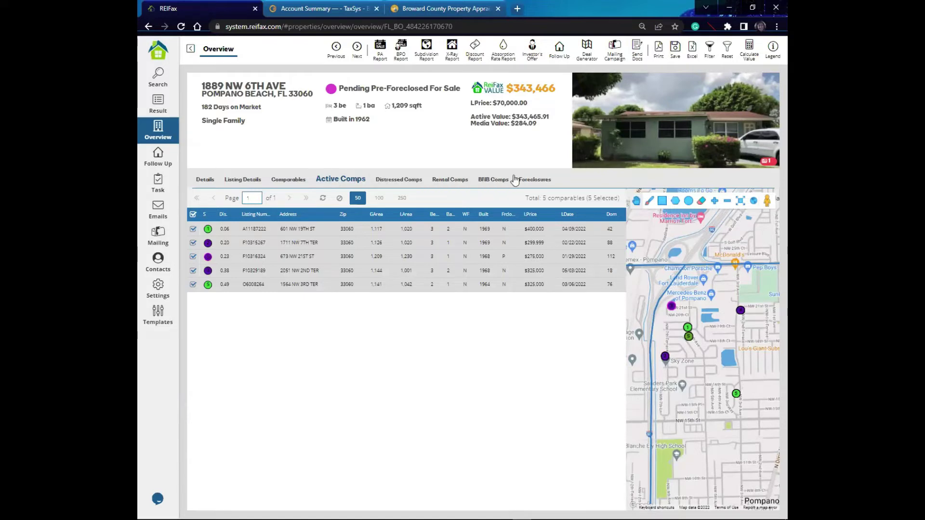
Show the distressed comps and compare market value and known debt for the first two rows
left_click(397, 182)
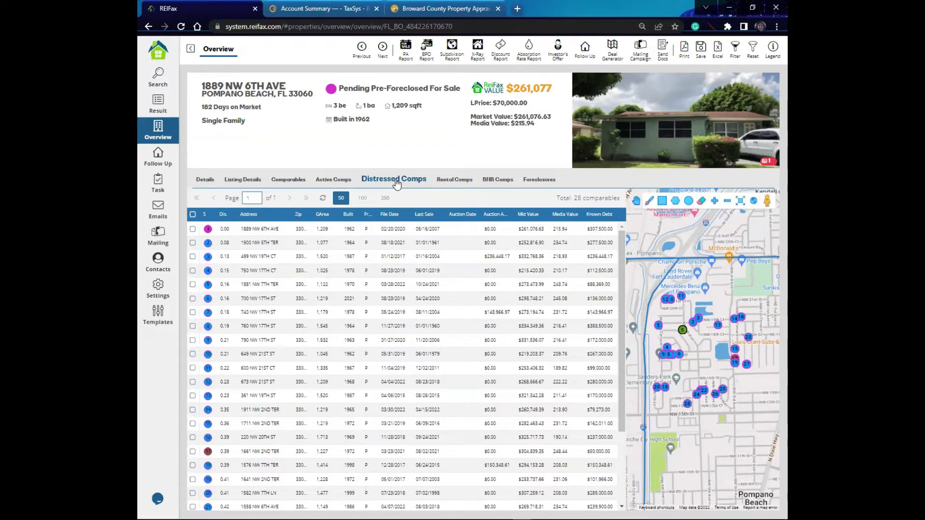
left_click(596, 241)
left_click(577, 232)
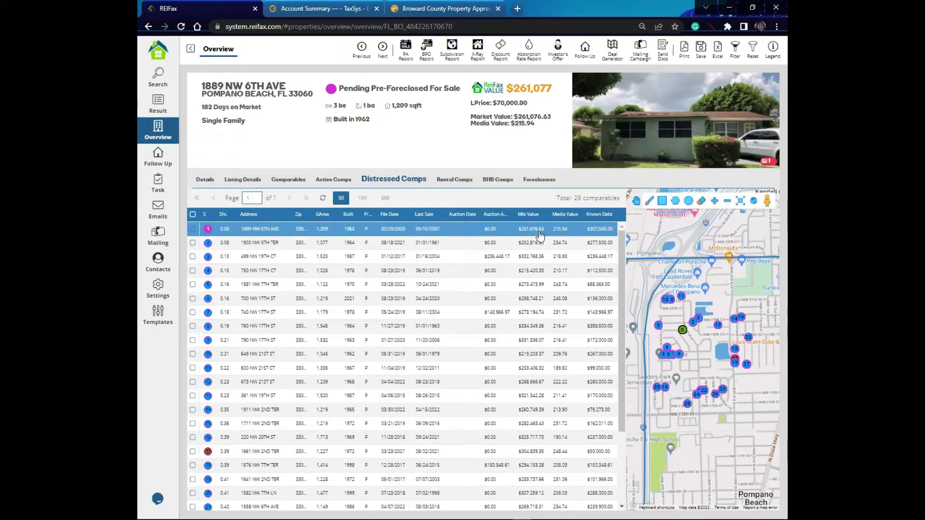
left_click(598, 242)
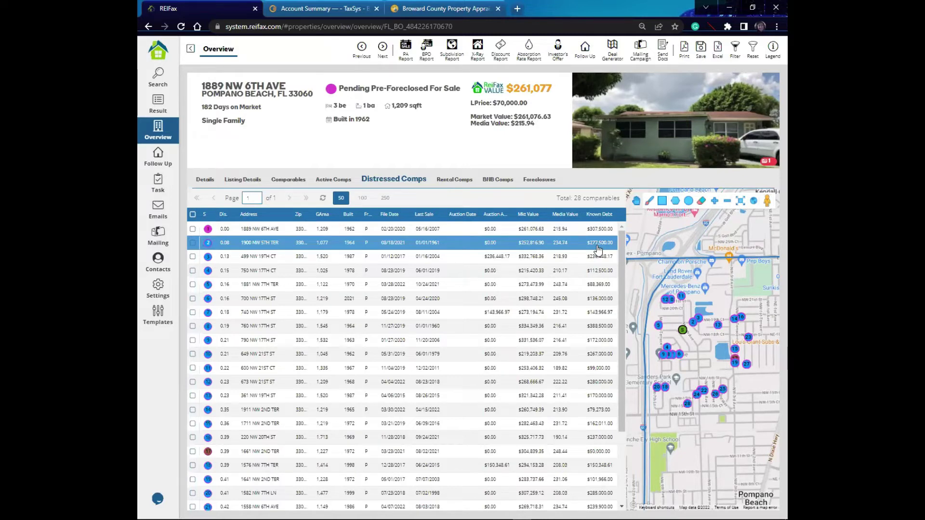
Open the overview of the second distressed comp and view its comparables and active comps
double_click(292, 247)
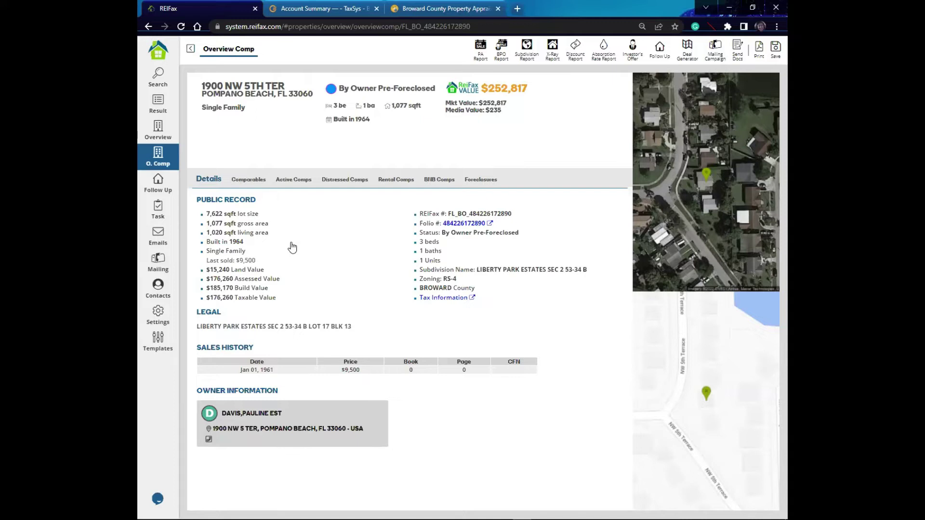
left_click(238, 184)
left_click(302, 182)
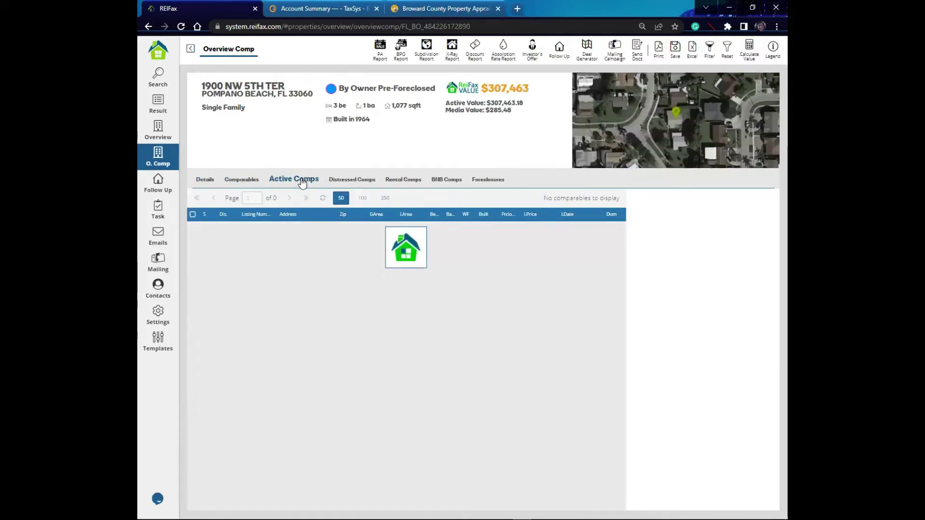
View the distressed comp's own distressed and rental comps, and return to the original property's overview
left_click(350, 181)
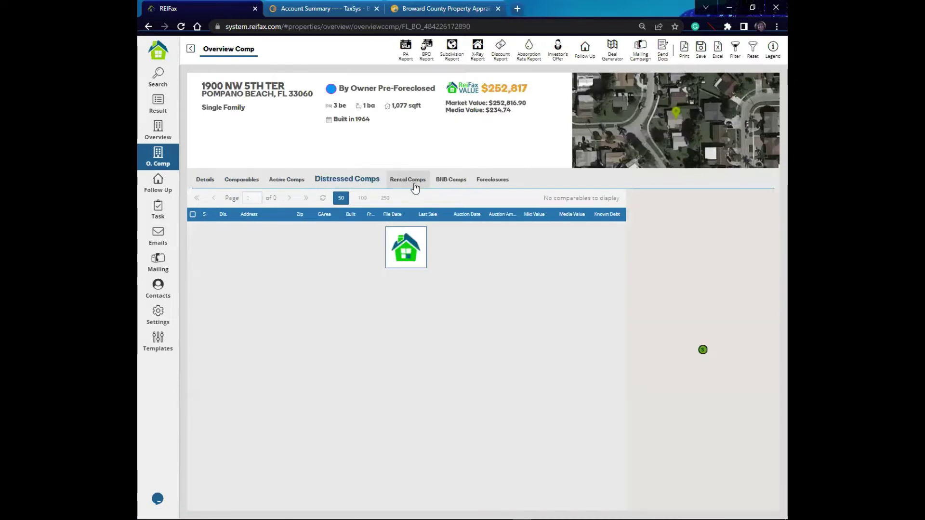
left_click(414, 184)
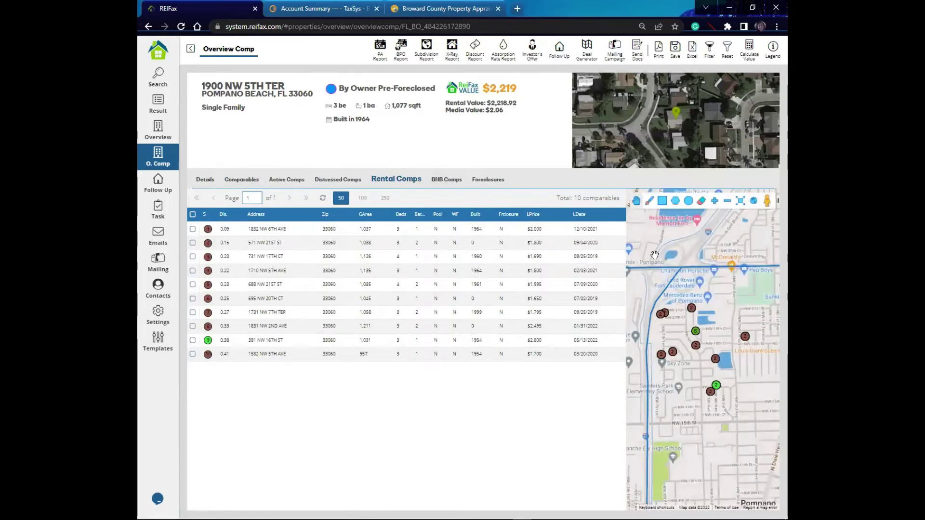
left_click(553, 340)
left_click(191, 49)
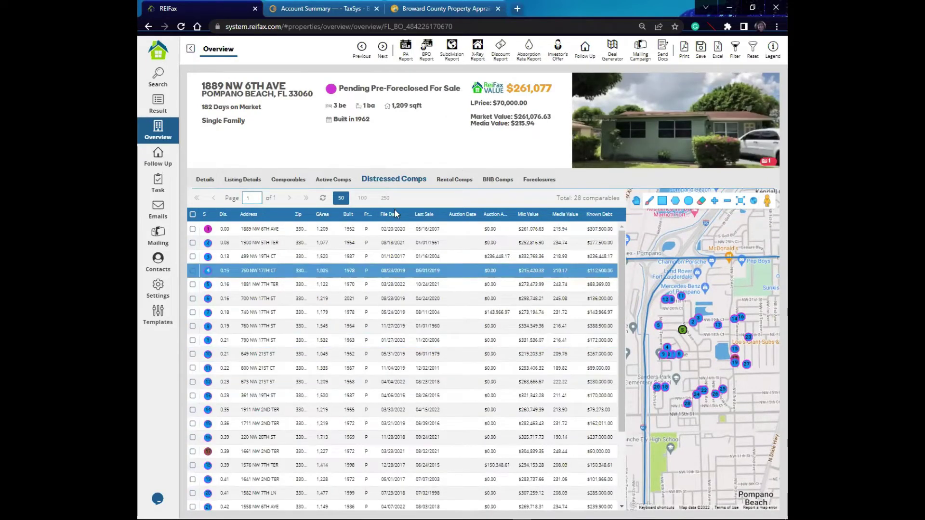
Show the original property's rental comps and compare the listing prices of the first few rows
left_click(454, 181)
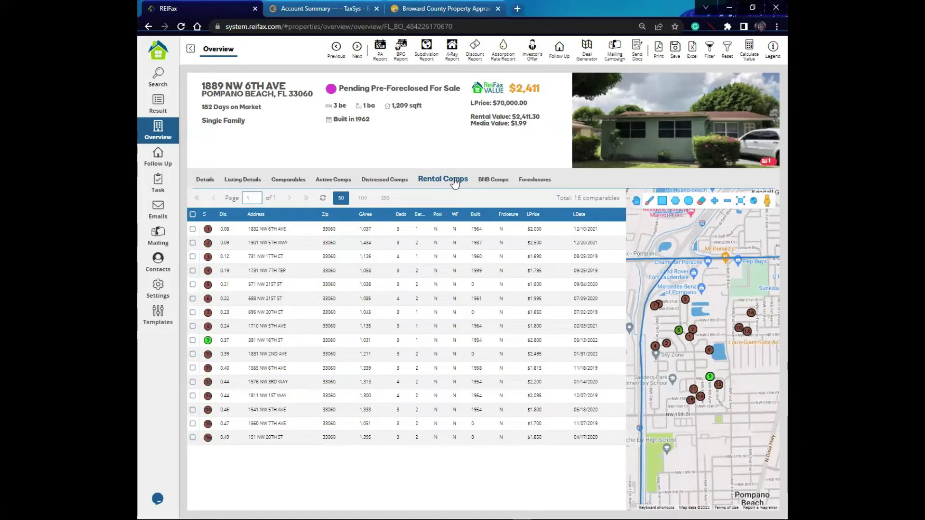
left_click(542, 231)
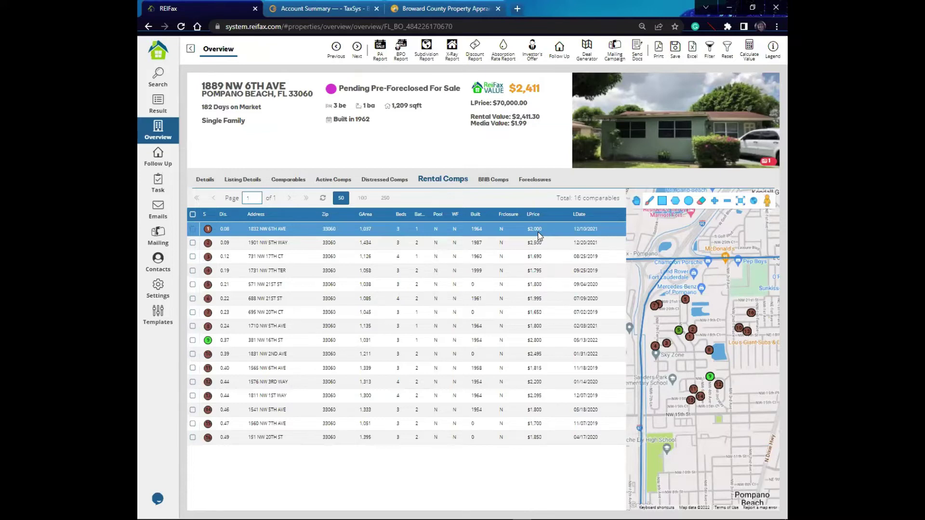
key("Down")
key("Down")
key("Down")
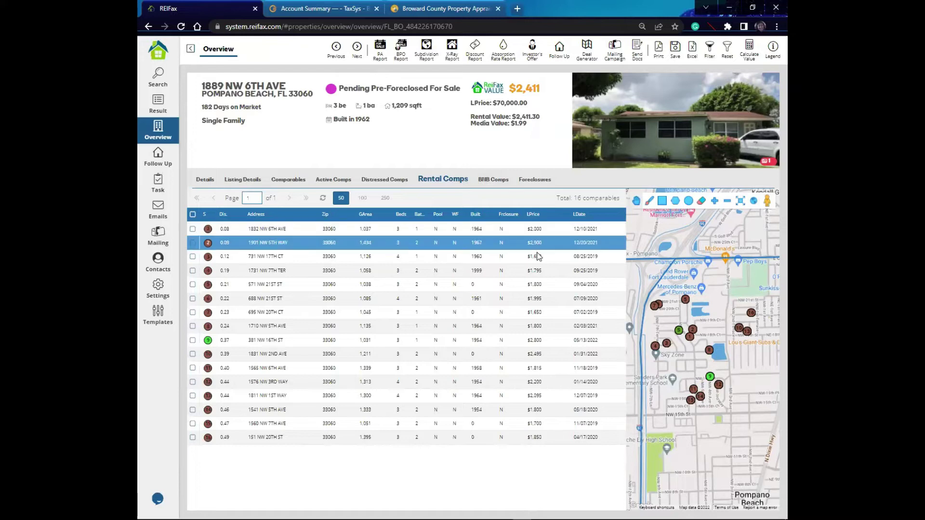
key("Up")
key("Up")
key("Up")
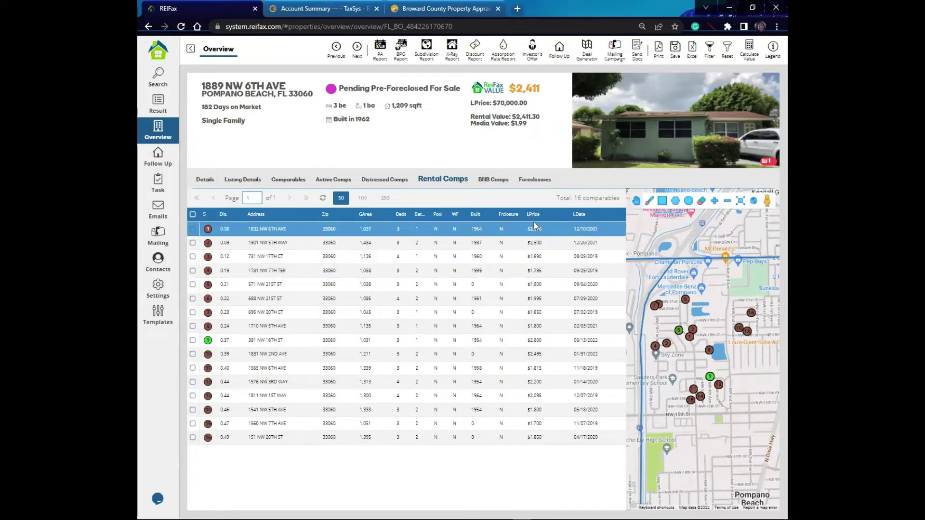
key("Down")
key("Down")
left_click(532, 295)
left_click(533, 245)
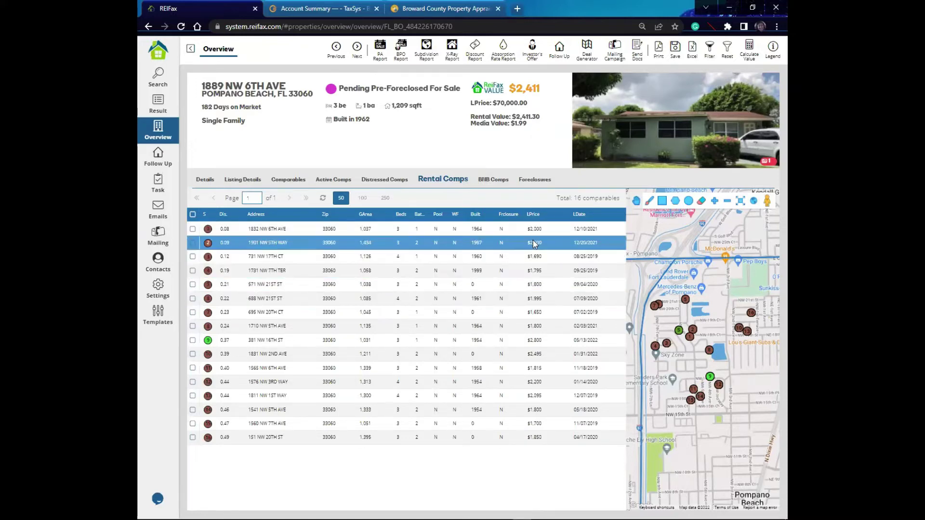
left_click(532, 257)
left_click(530, 269)
left_click(530, 254)
left_click(532, 229)
left_click(534, 240)
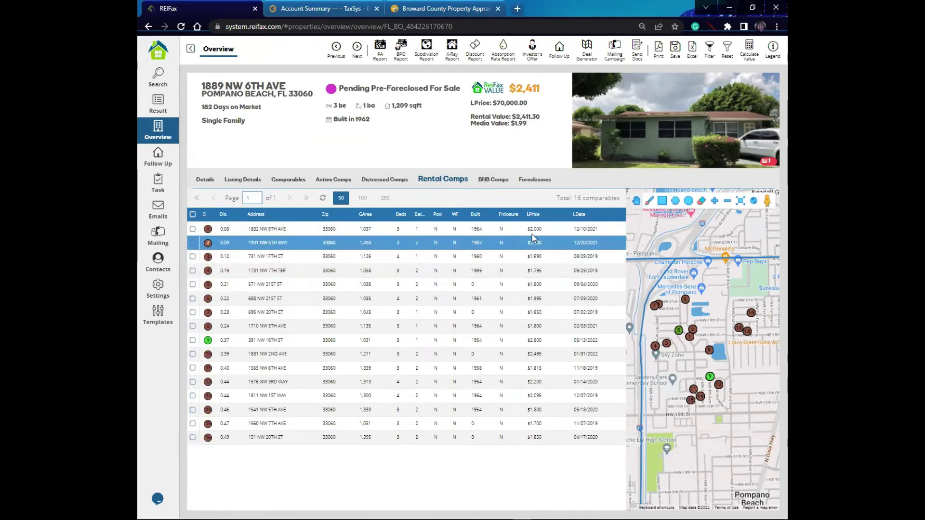
Show the BNB comps, select the listed entire-home comparable, and calculate the property's BNB value from it
left_click(504, 182)
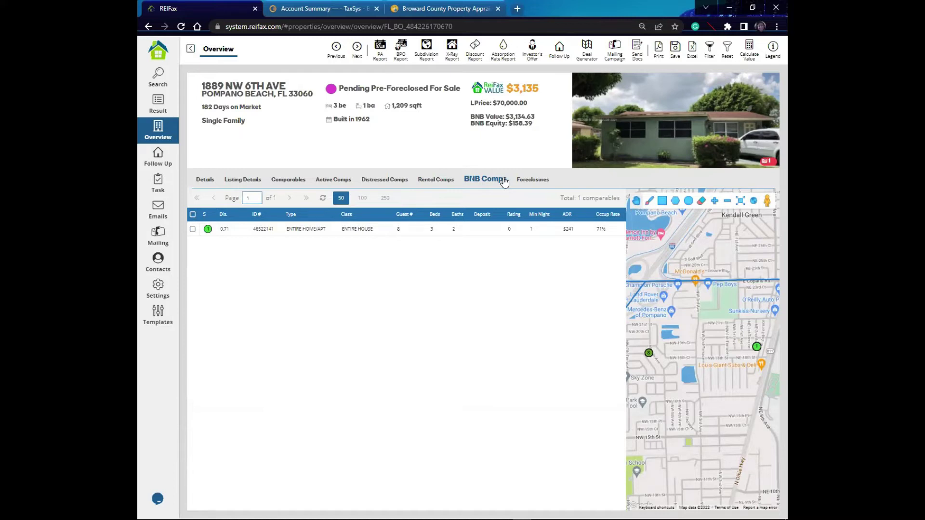
left_click(570, 233)
left_click(571, 230)
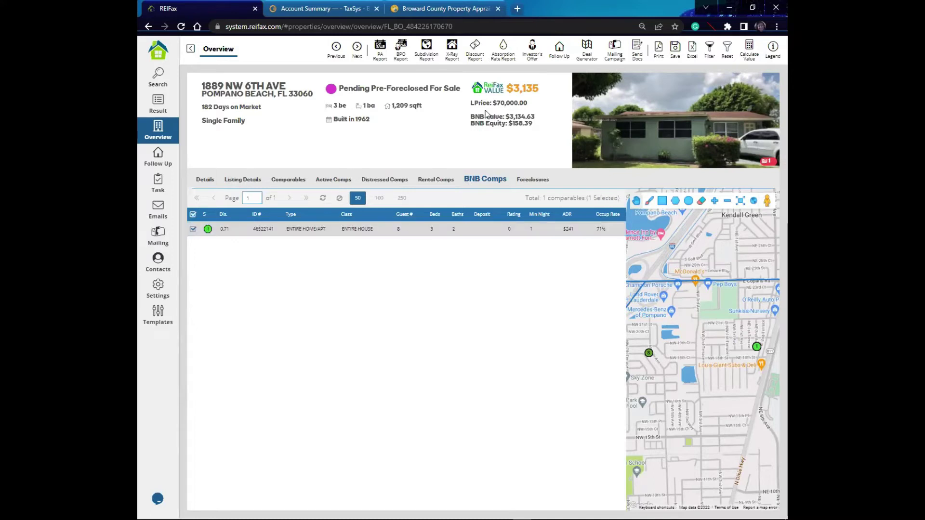
left_click(750, 48)
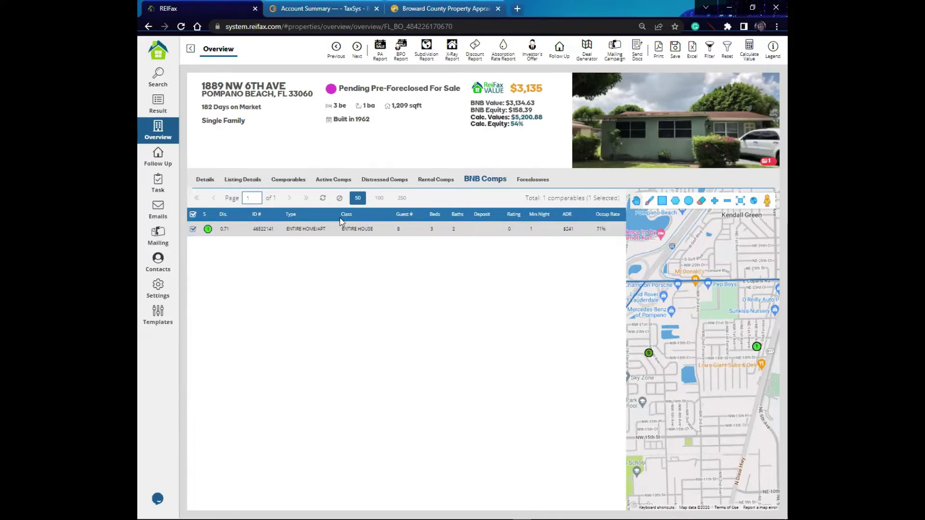
View the property's foreclosure information, review the current search parameters, and return to the overview
left_click(533, 182)
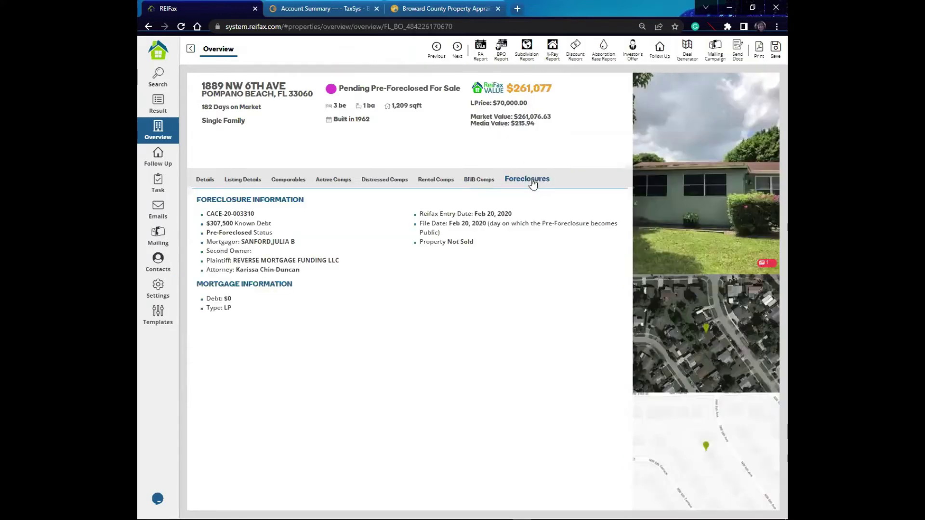
left_click(160, 72)
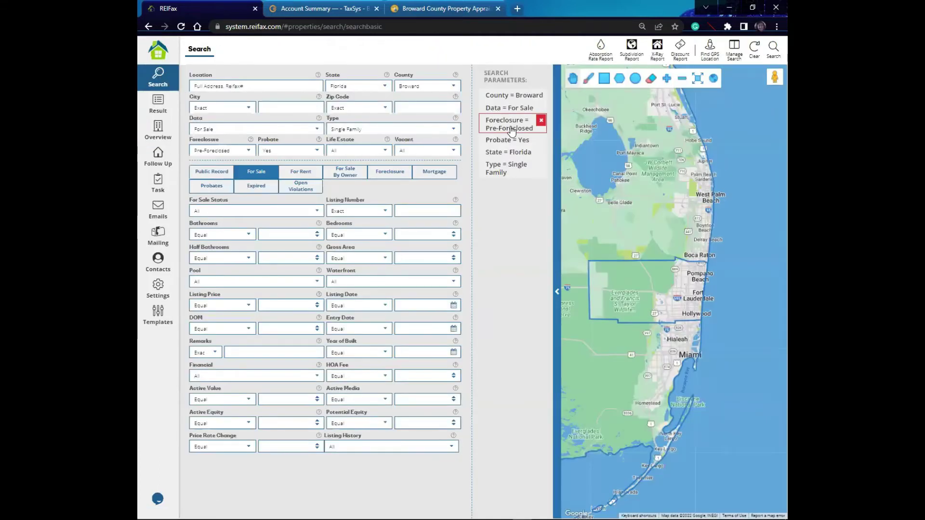
left_click(158, 129)
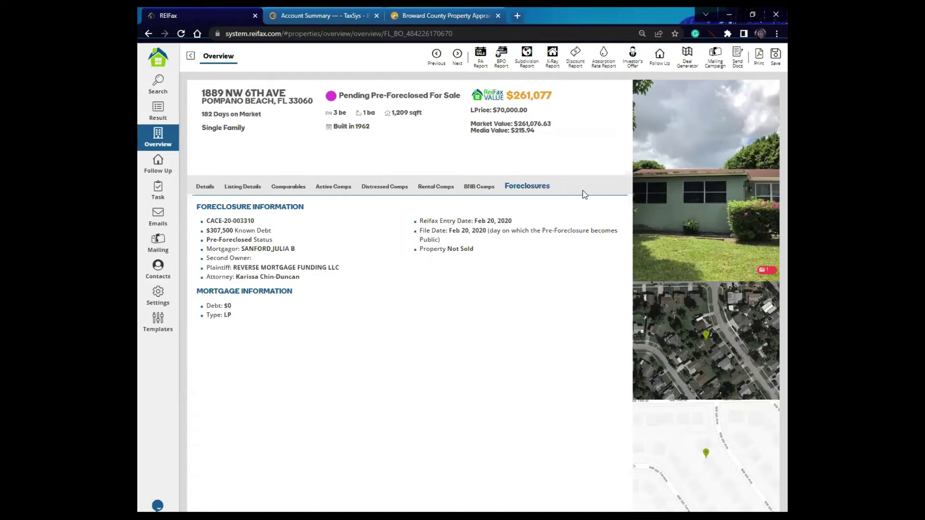
Open the pending pre-foreclosed West Park home from the results and review its mortgage, foreclosure and probate information
left_click(160, 111)
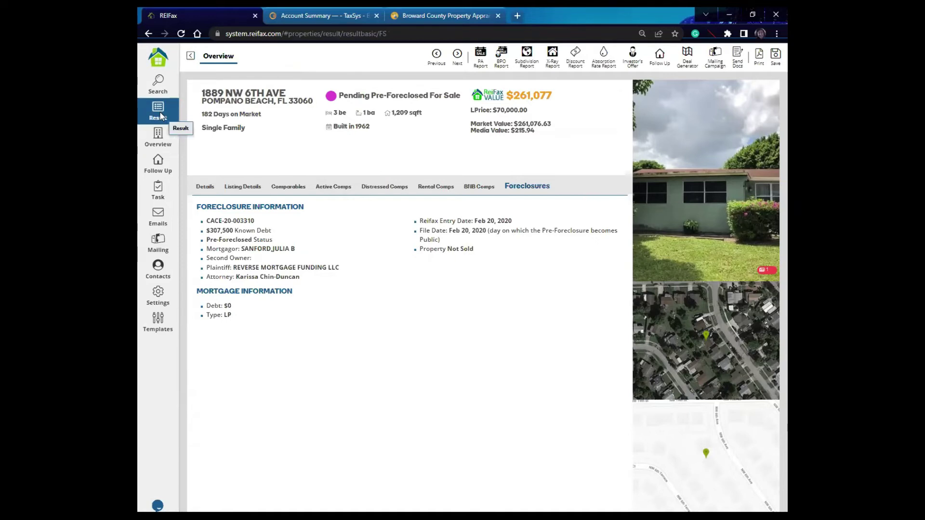
left_click(301, 227)
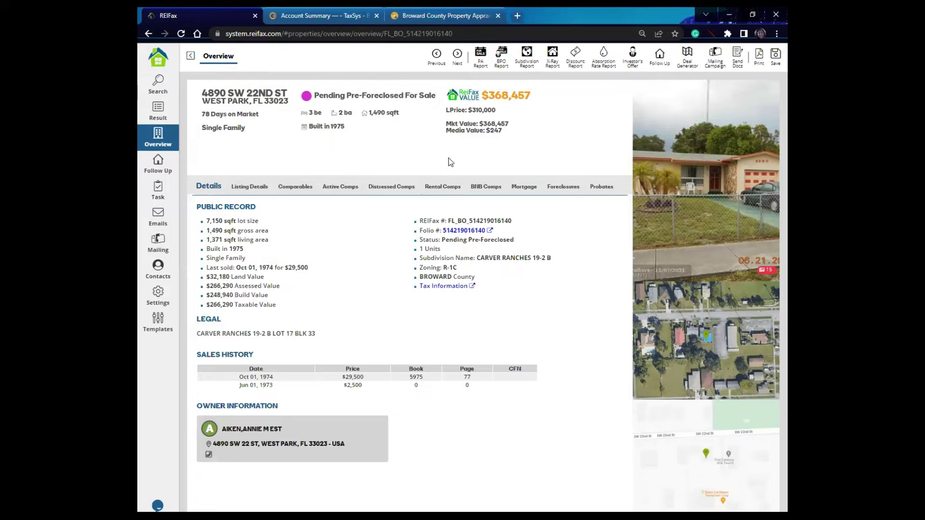
left_click(522, 190)
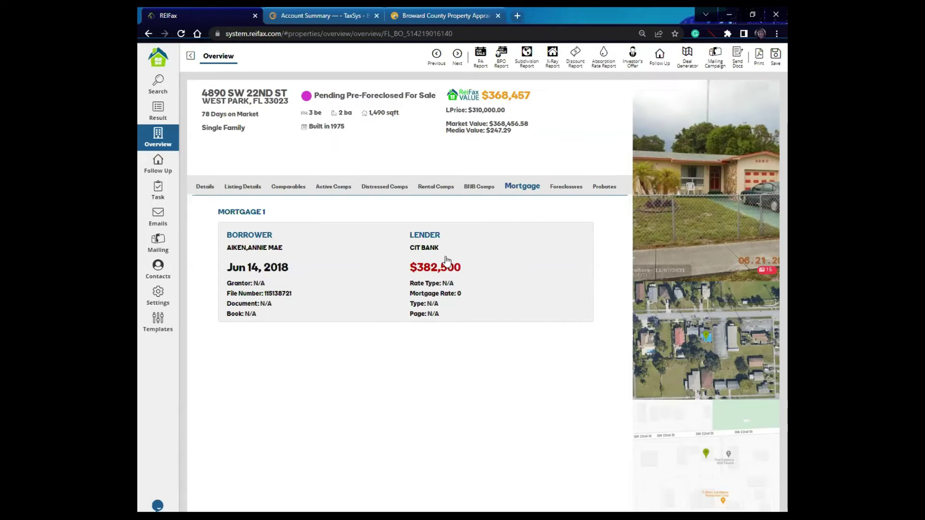
left_click(566, 191)
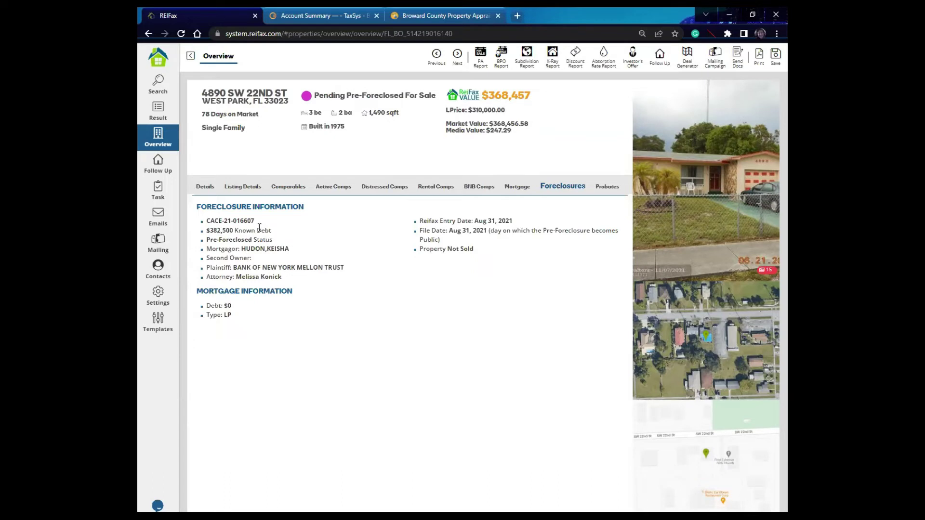
left_click(604, 192)
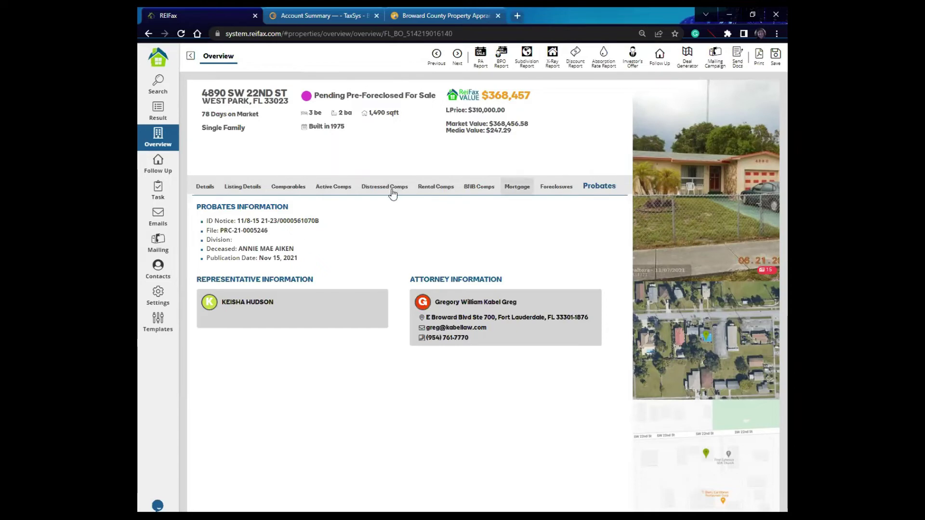
Remove the Probate criterion from the search and set the open violations filter to Yes
left_click(155, 91)
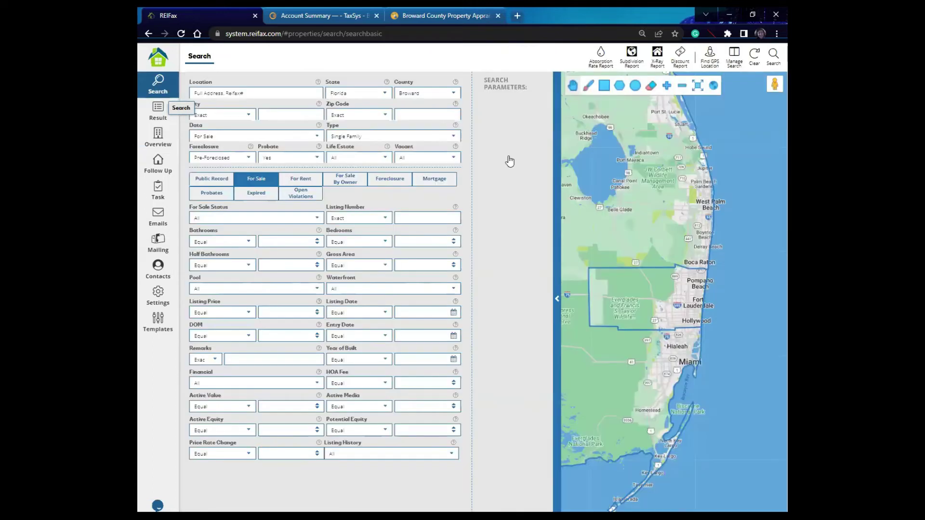
left_click(542, 150)
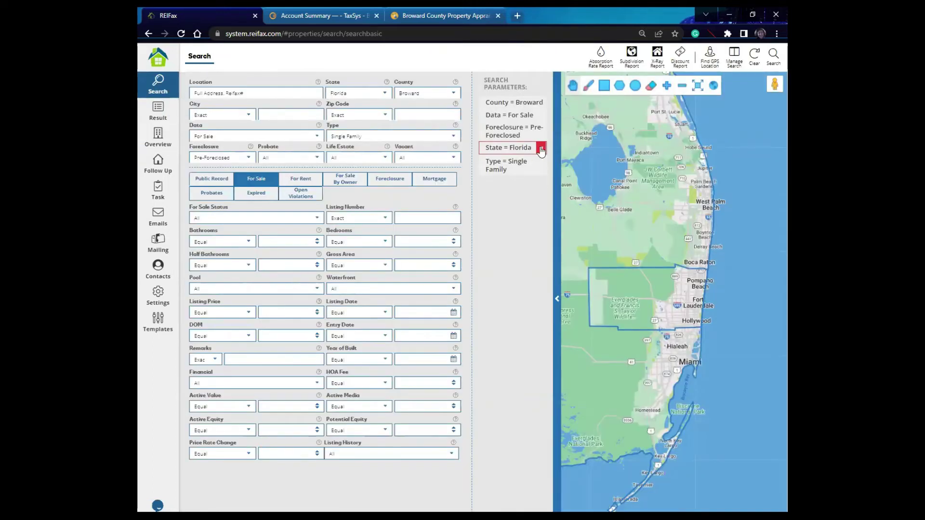
mouse_move(542, 129)
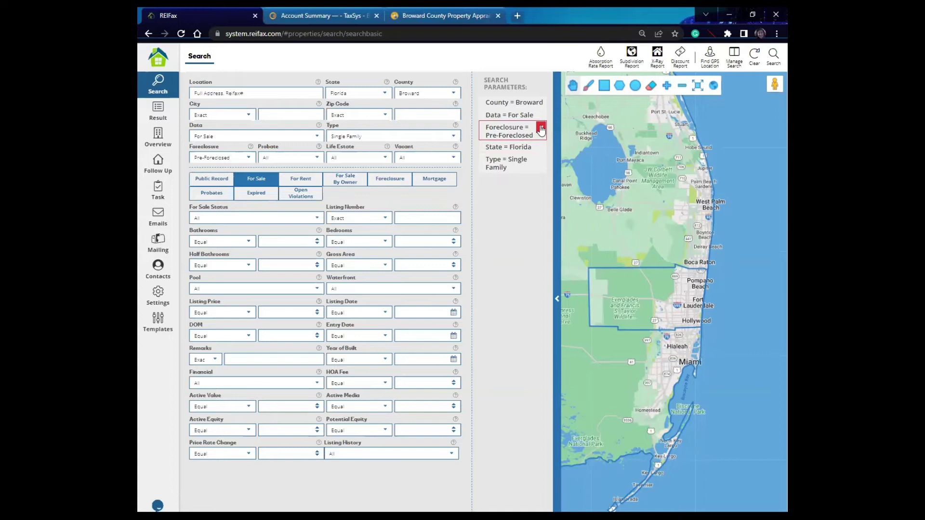
left_click(310, 195)
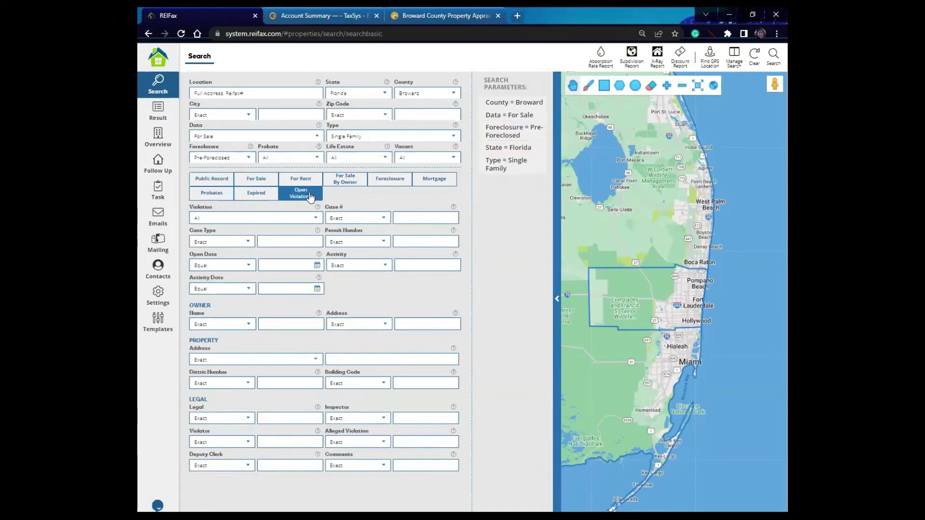
left_click(316, 218)
left_click(226, 248)
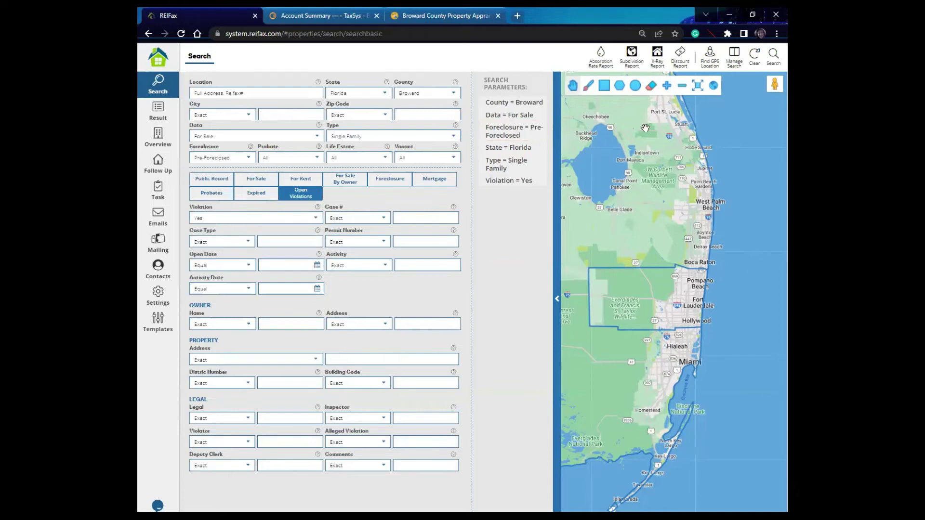
Run the search, open the contingent pre-foreclosed home in the unincorporated area, and view its open violations
left_click(773, 54)
double_click(337, 118)
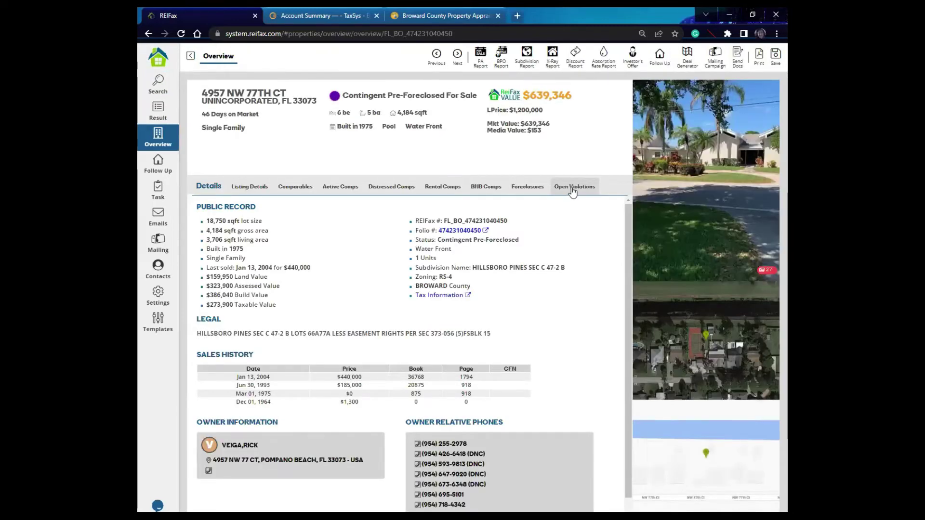
left_click(572, 192)
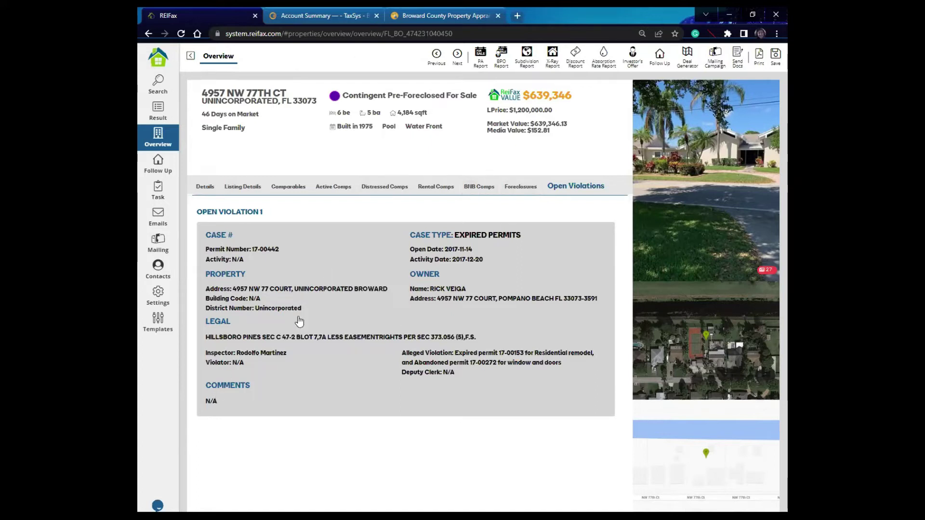
Generate the Property Analysis Report for this home with all sections included, from Details to Xray Report
left_click(481, 58)
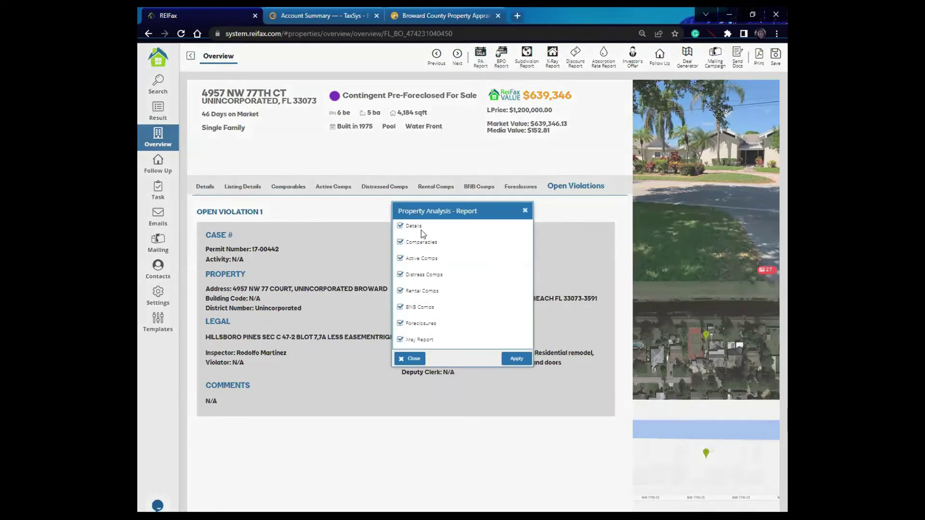
left_click(401, 339)
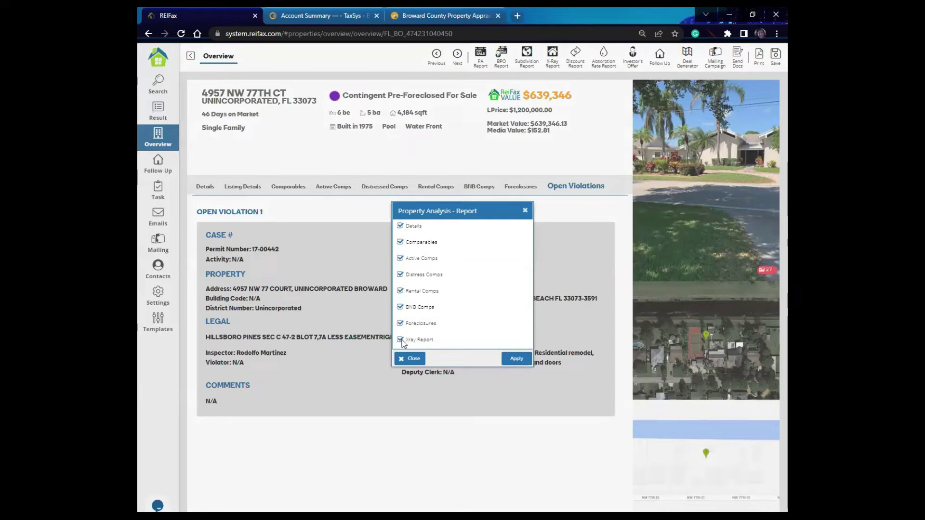
left_click(518, 361)
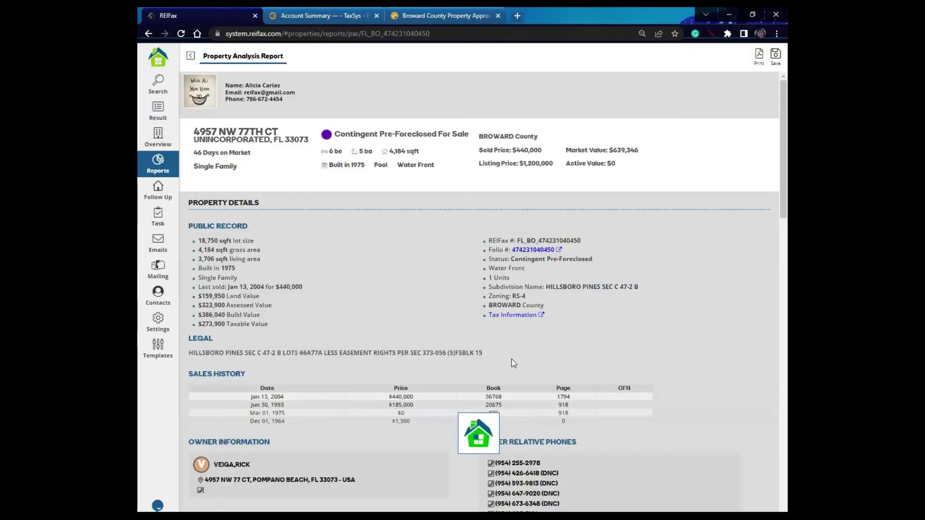
Examine the report's property details, sales history, owner information and comparables
scroll(774, 240, "down", 1)
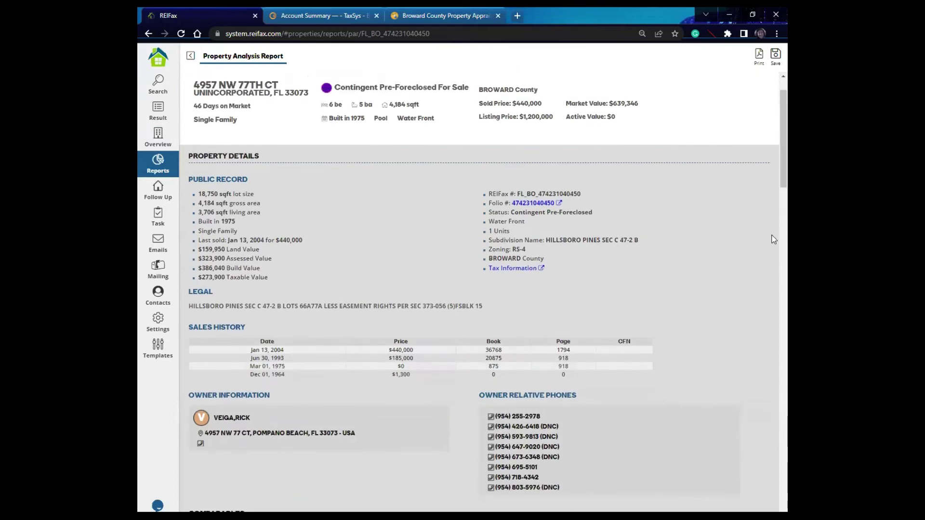
scroll(774, 193, "down", 1)
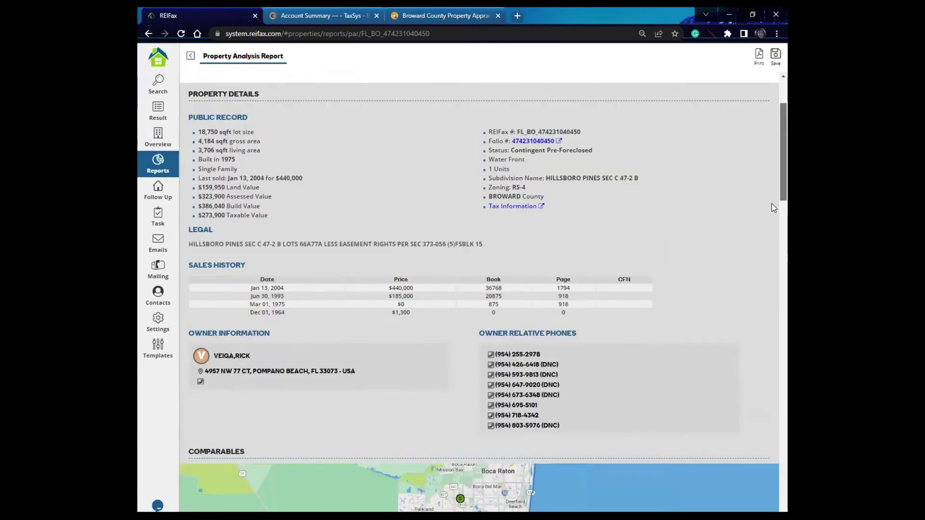
scroll(554, 230, "down", 1)
scroll(306, 178, "up", 2)
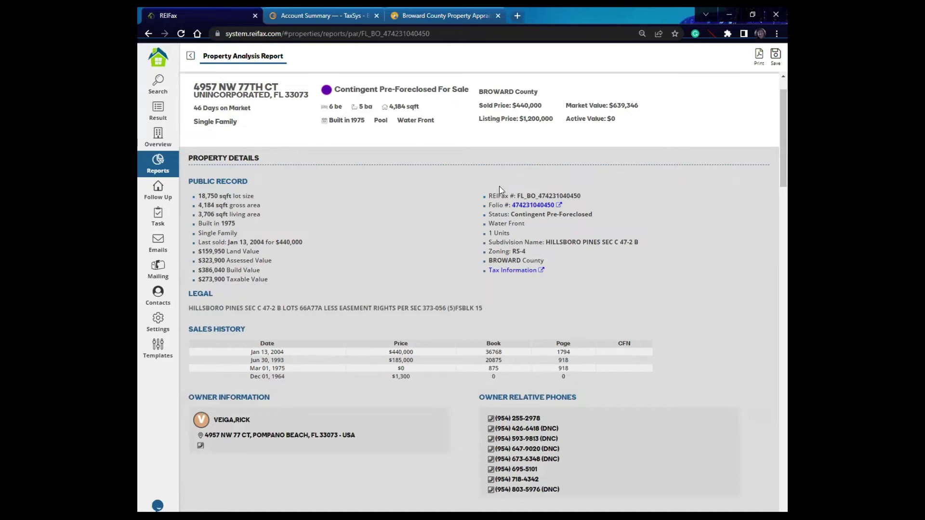
scroll(773, 181, "down", 4)
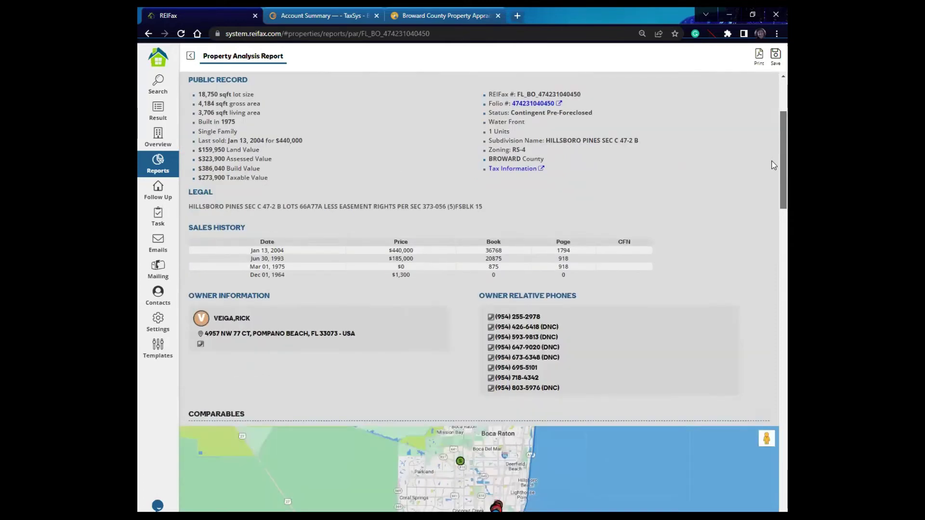
scroll(773, 181, "down", 6)
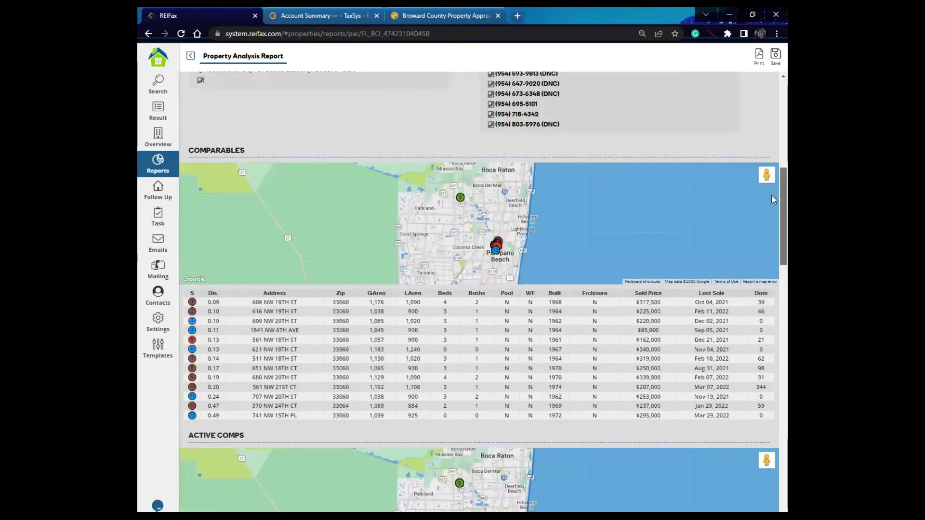
Examine the report's active, distress, rental and BNB comps and its foreclosure information, returning to the start of the report
scroll(774, 241, "down", 3)
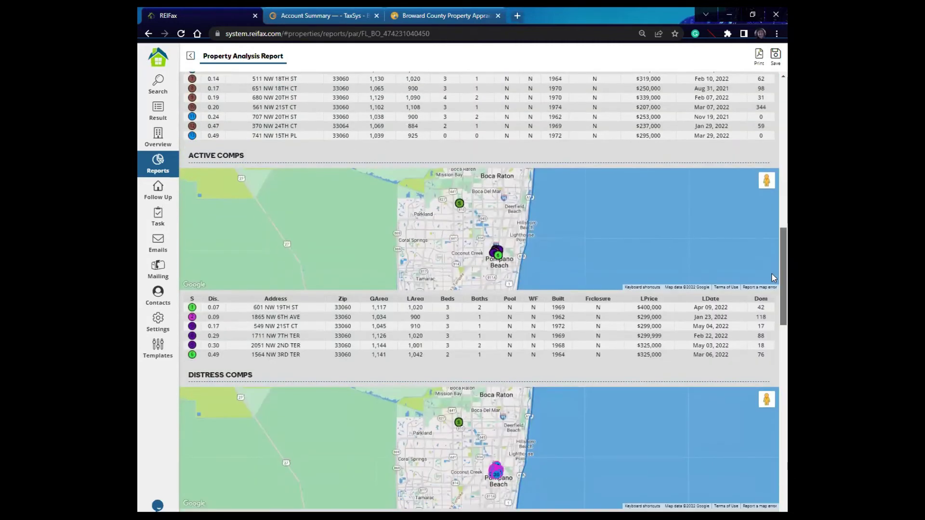
scroll(773, 279, "down", 7)
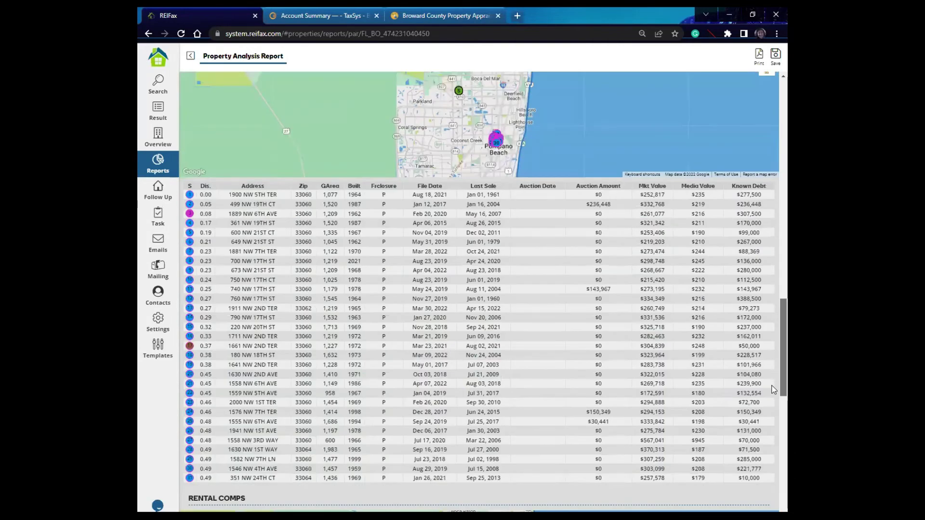
scroll(773, 390, "down", 7)
scroll(774, 458, "down", 4)
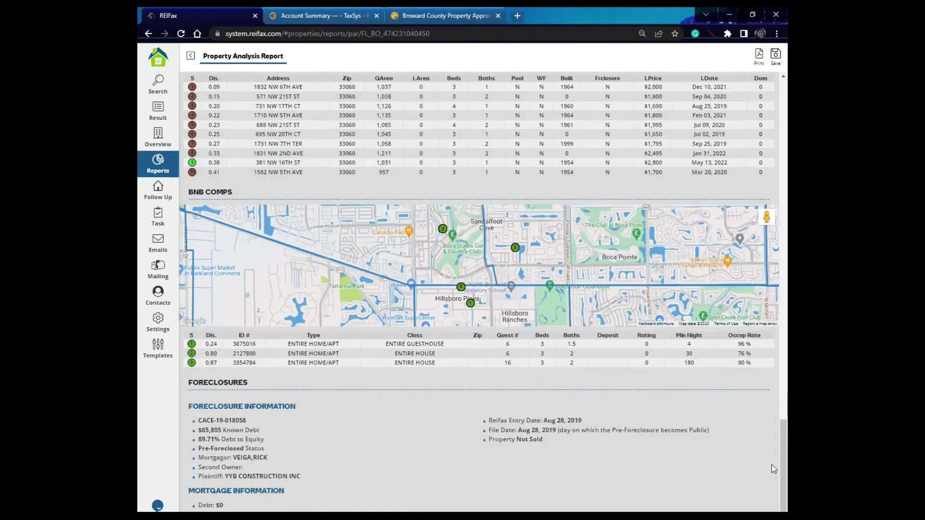
left_click_drag(772, 466, 773, 110)
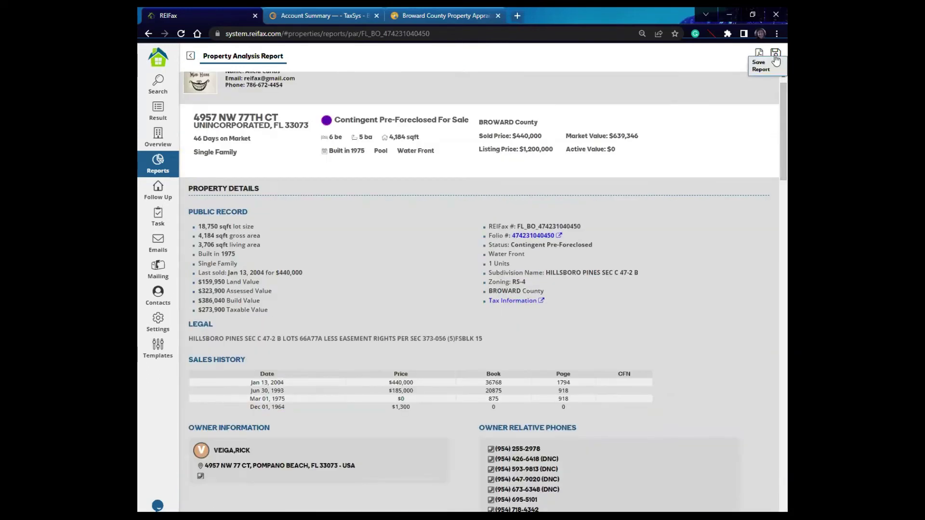
Return to the property overview and generate the BPO Report with Comparables and Active Comps included
left_click(191, 55)
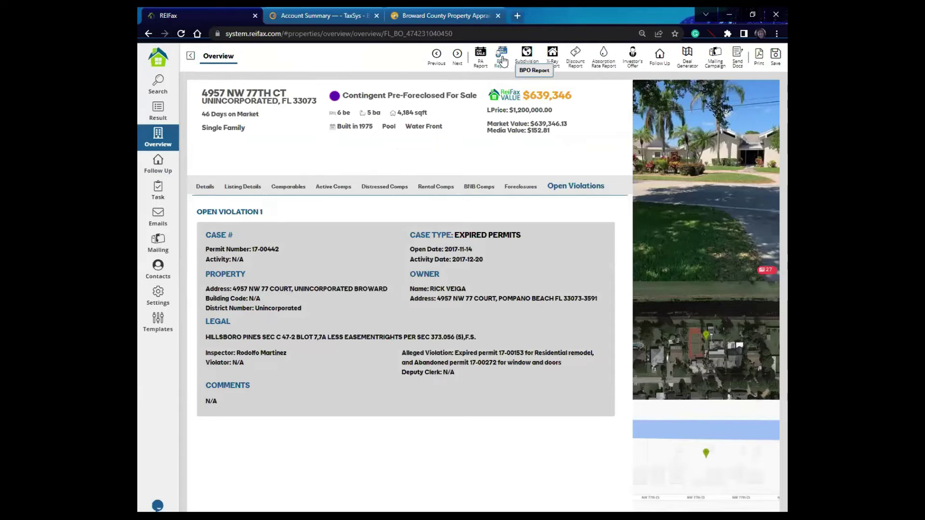
left_click(502, 61)
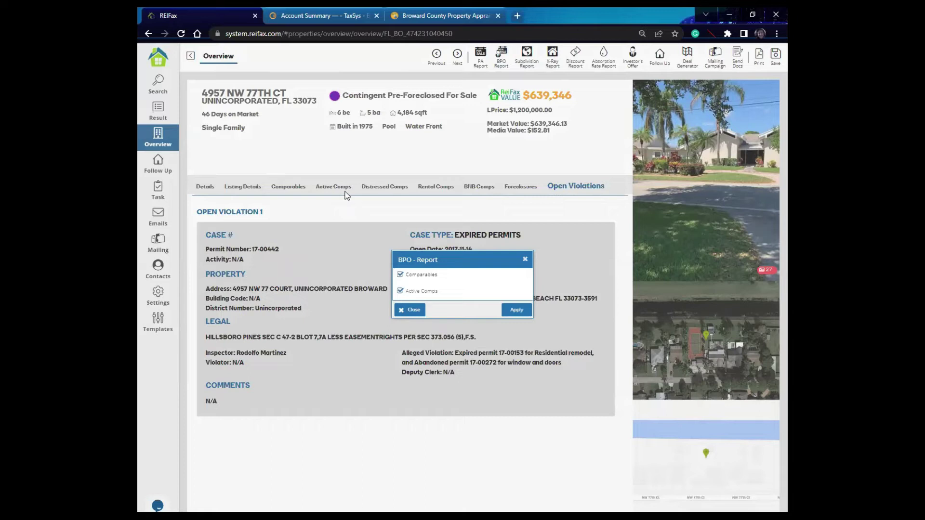
left_click(514, 311)
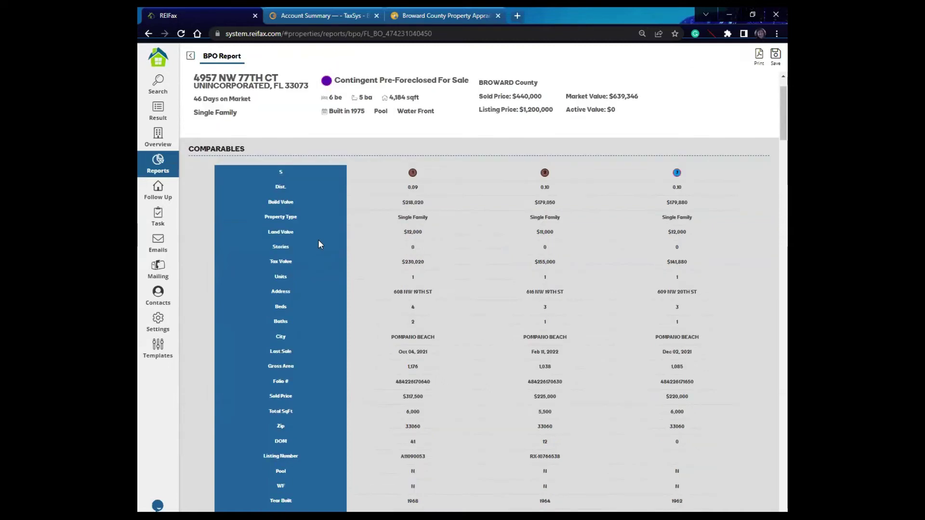
Examine the BPO Report's side-by-side comparables and active comps, including their values, sale details and photos
scroll(318, 243, "up", 1)
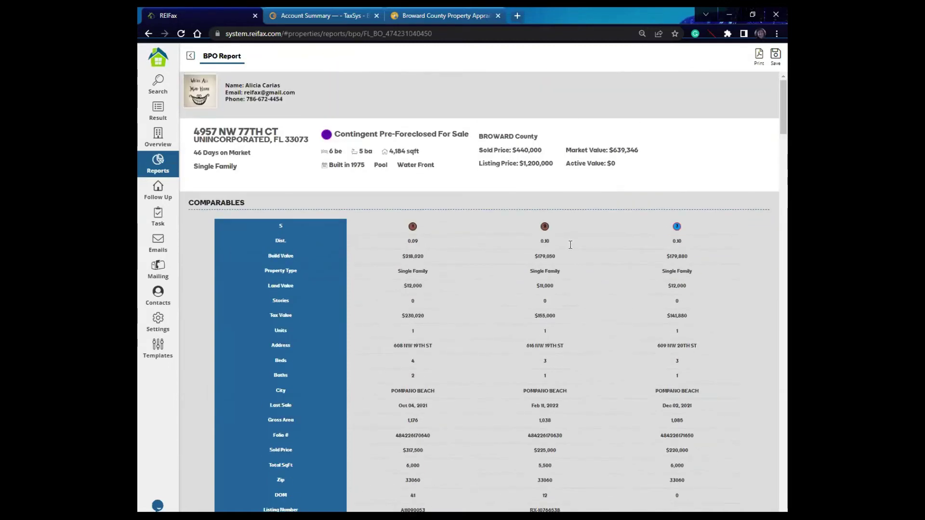
scroll(693, 273, "down", 2)
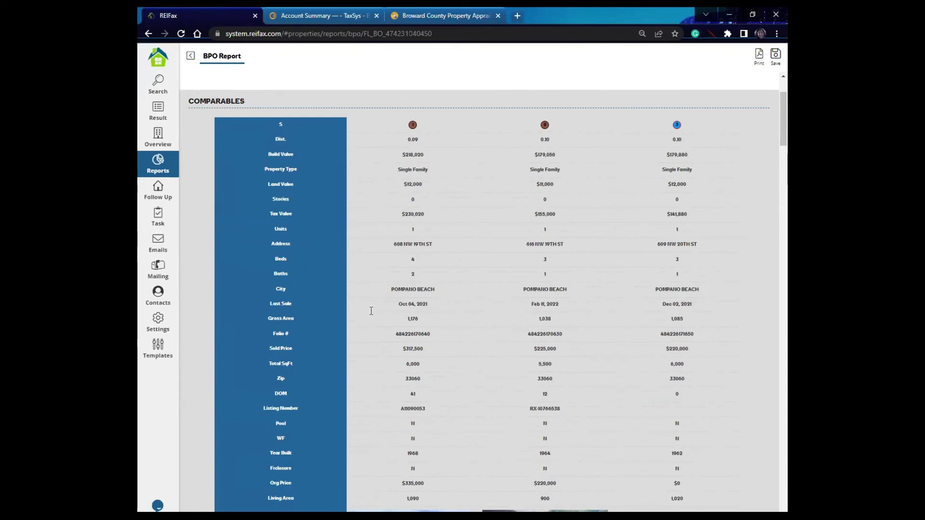
scroll(337, 291, "down", 2)
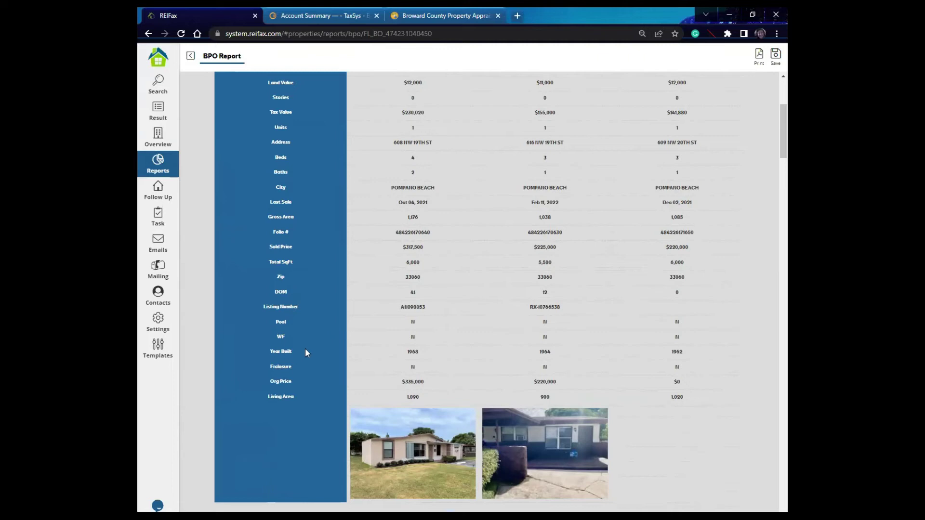
scroll(311, 380, "down", 2)
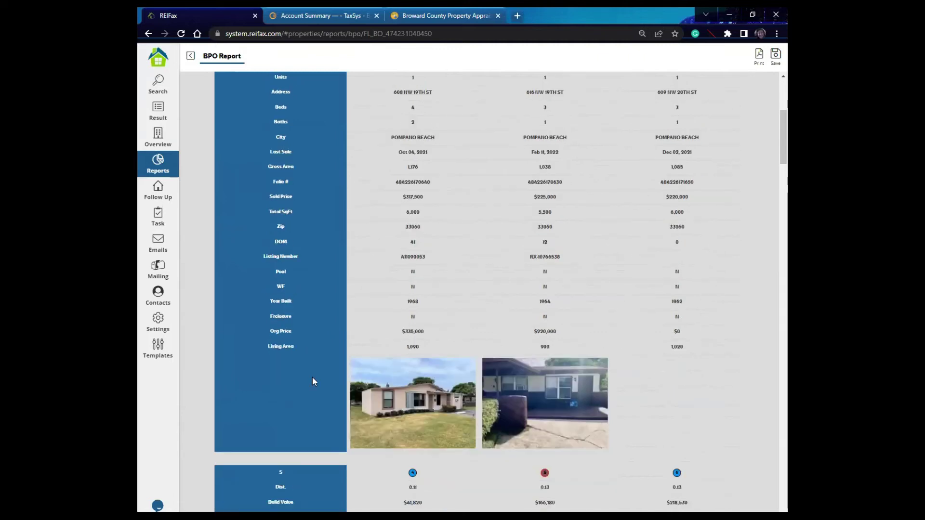
scroll(314, 367, "down", 4)
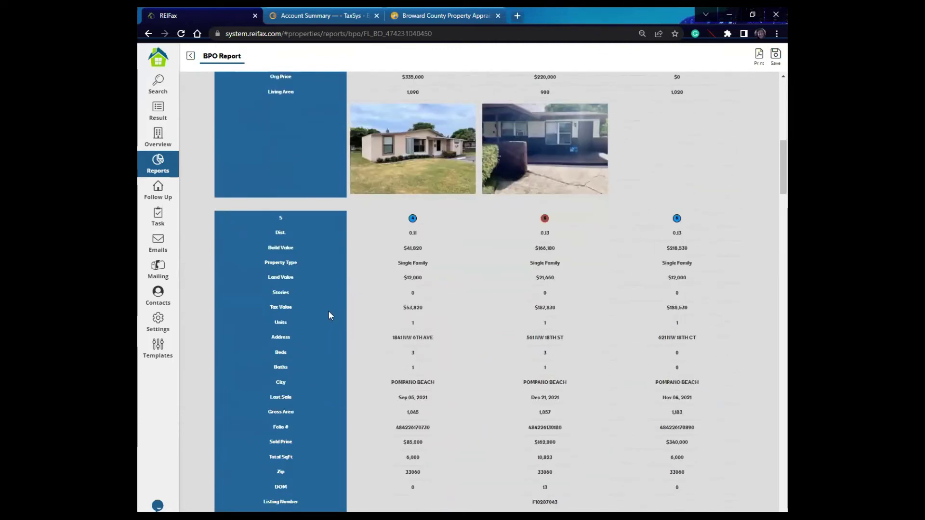
scroll(432, 242, "down", 2)
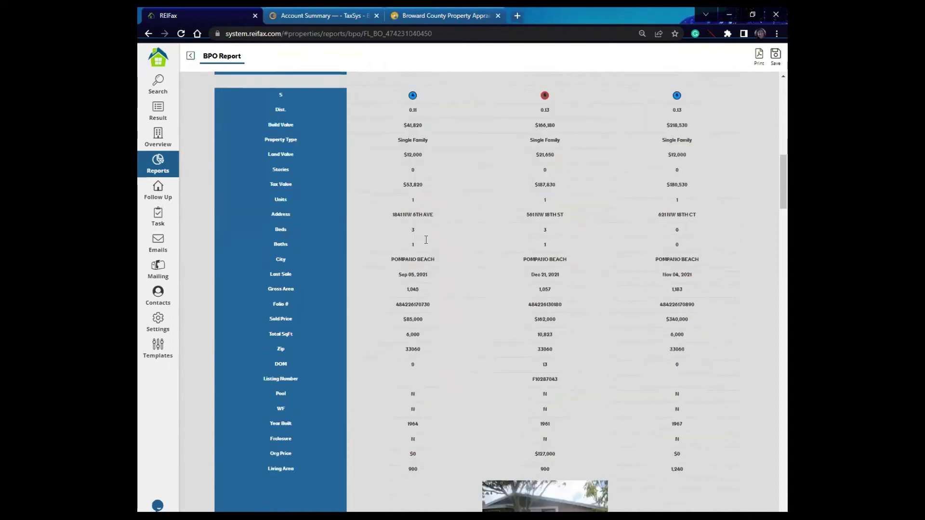
scroll(400, 237, "up", 7)
scroll(457, 184, "down", 7)
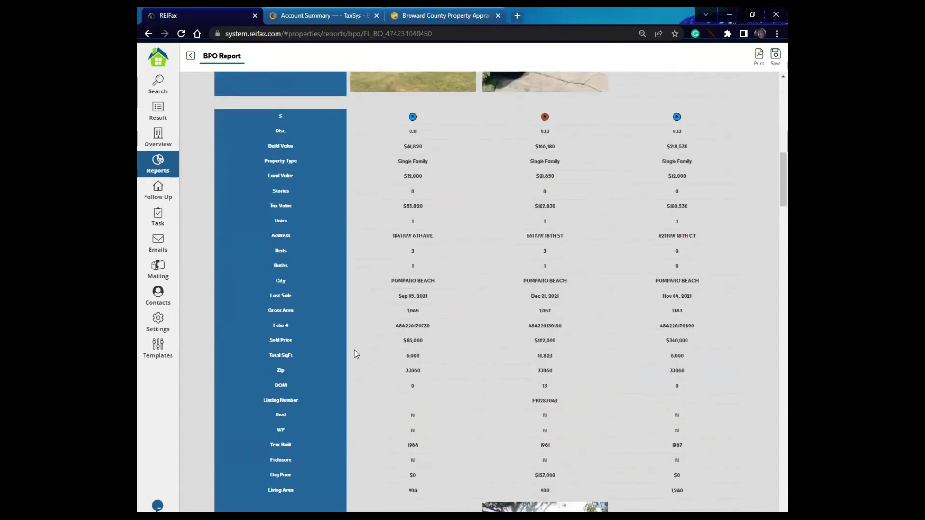
scroll(376, 340, "down", 2)
scroll(395, 330, "down", 8)
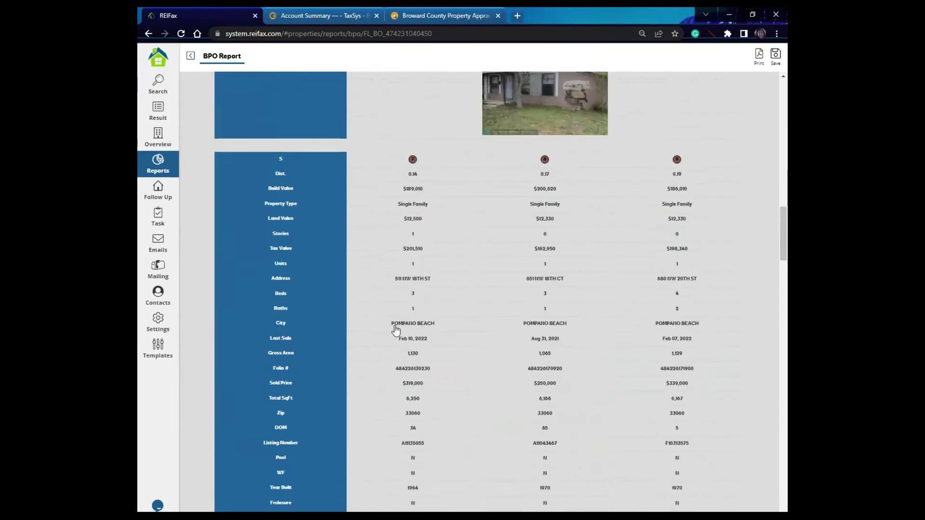
scroll(396, 330, "down", 1)
scroll(395, 330, "down", 3)
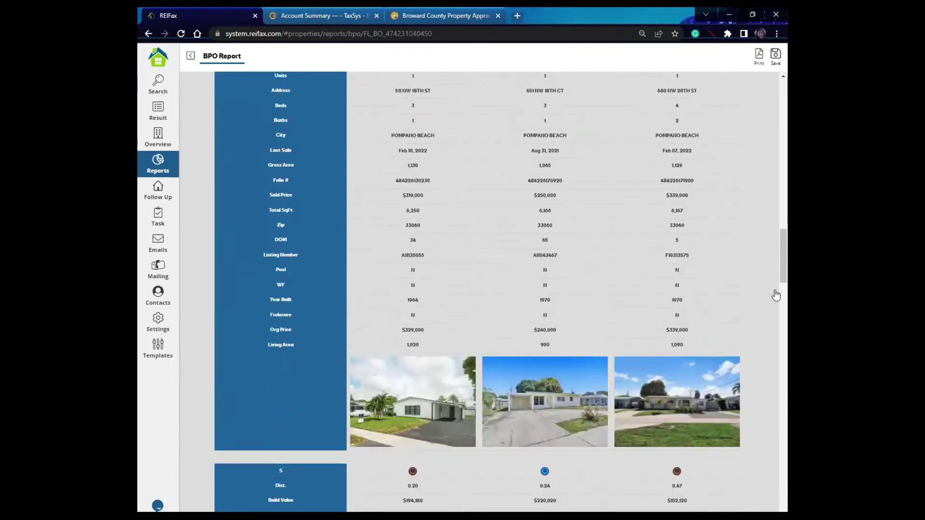
scroll(776, 295, "down", 13)
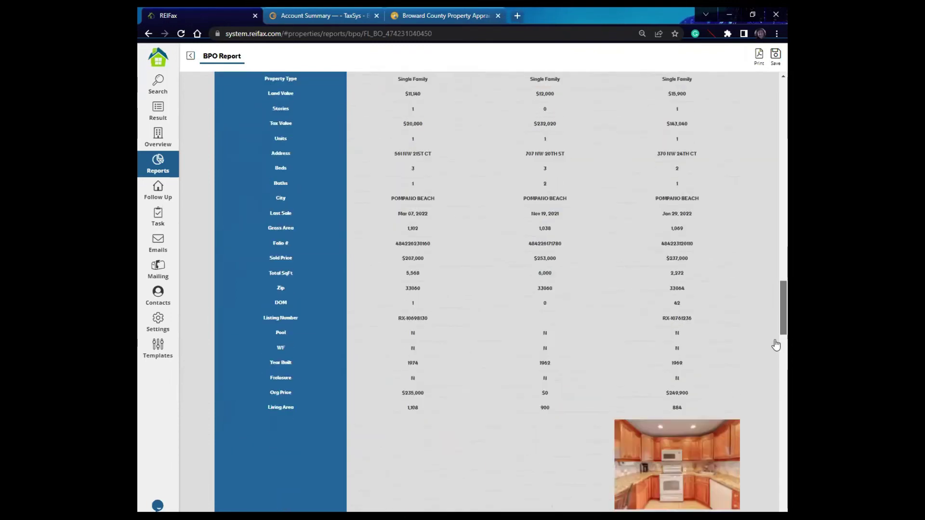
scroll(776, 394, "down", 14)
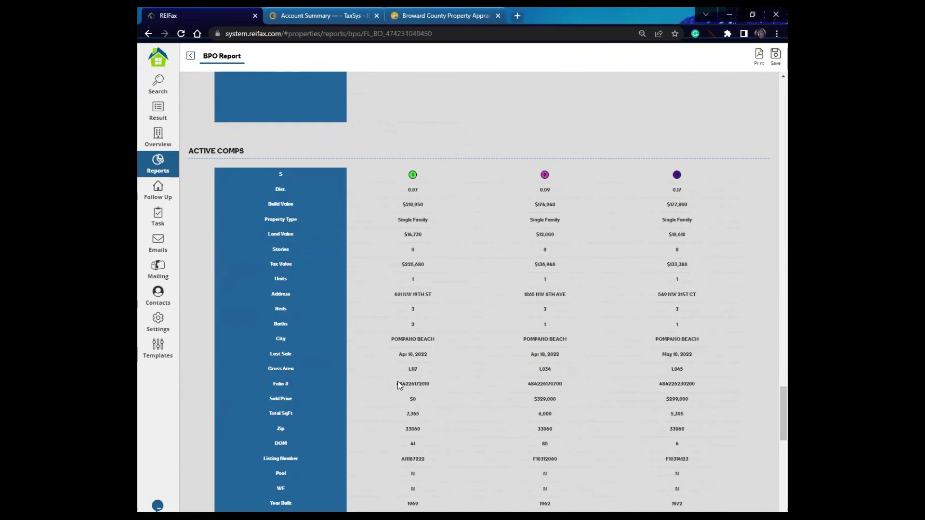
left_click_drag(774, 406, 774, 86)
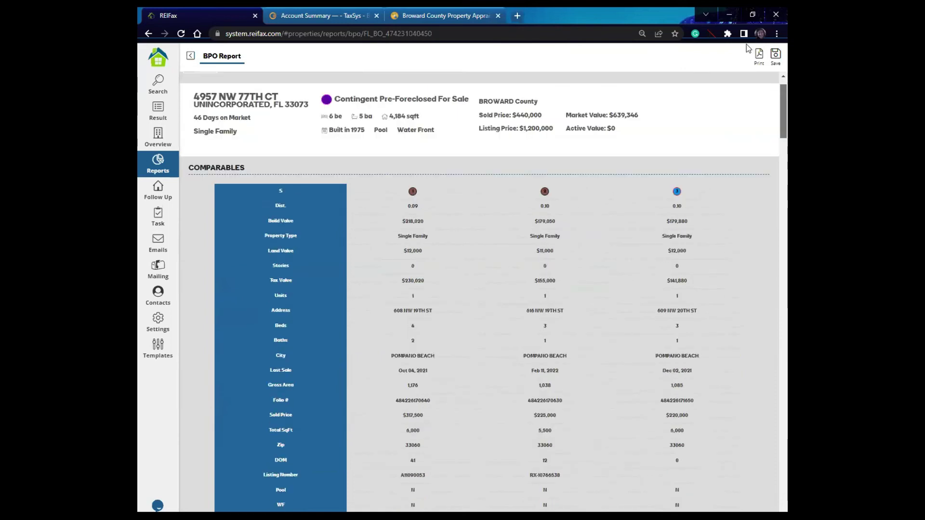
scroll(747, 45, "up", 1)
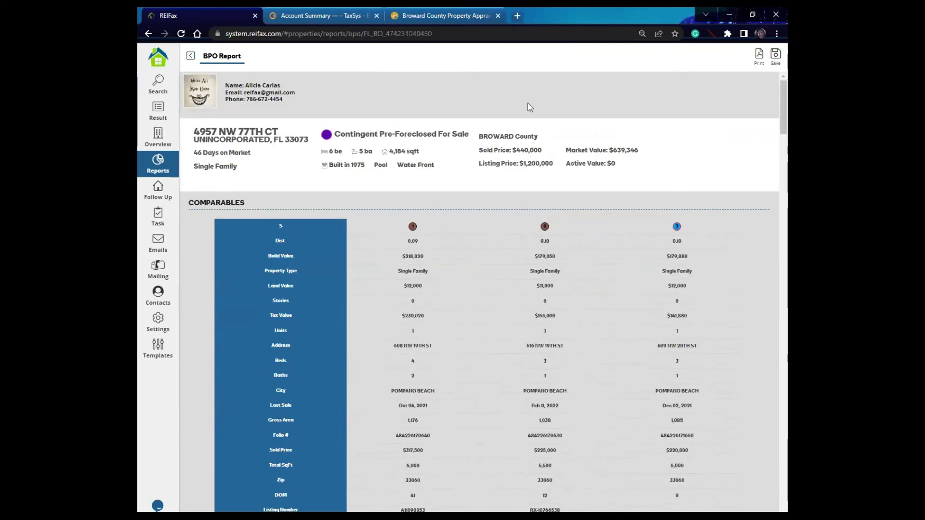
Return to the property overview and generate the X-Ray Report for a distance of 0.5 mi
left_click(189, 57)
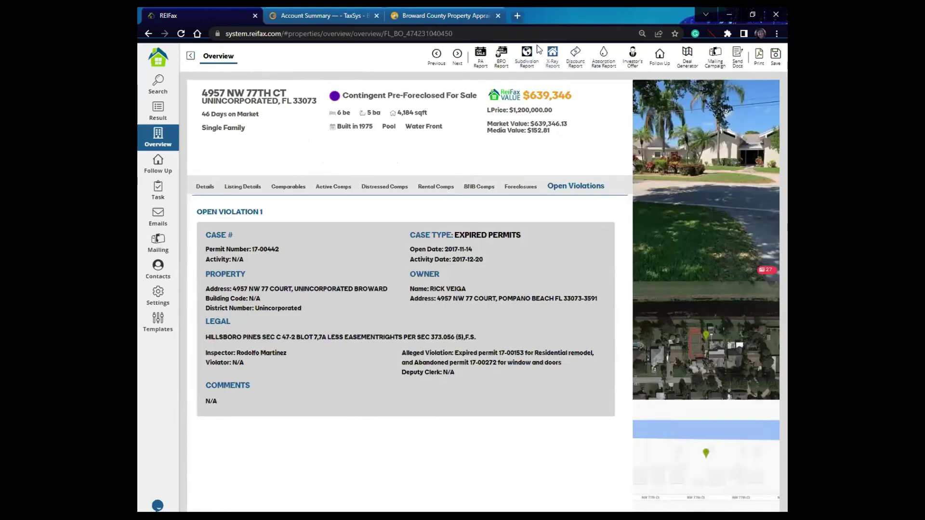
left_click(552, 56)
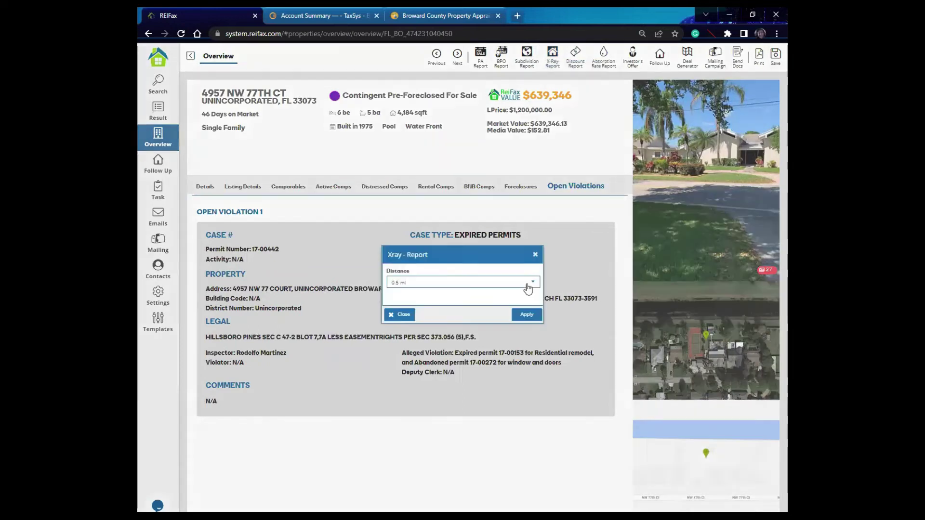
left_click(526, 316)
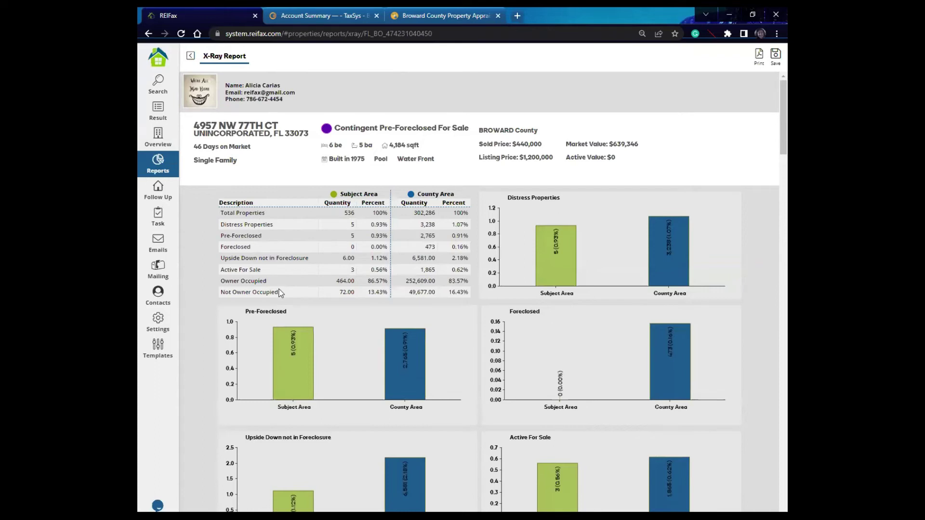
Examine the X-Ray Report's distress, foreclosure, equity, inventory and sold price statistics for the subject and county areas, and leave the report
scroll(279, 292, "down", 8)
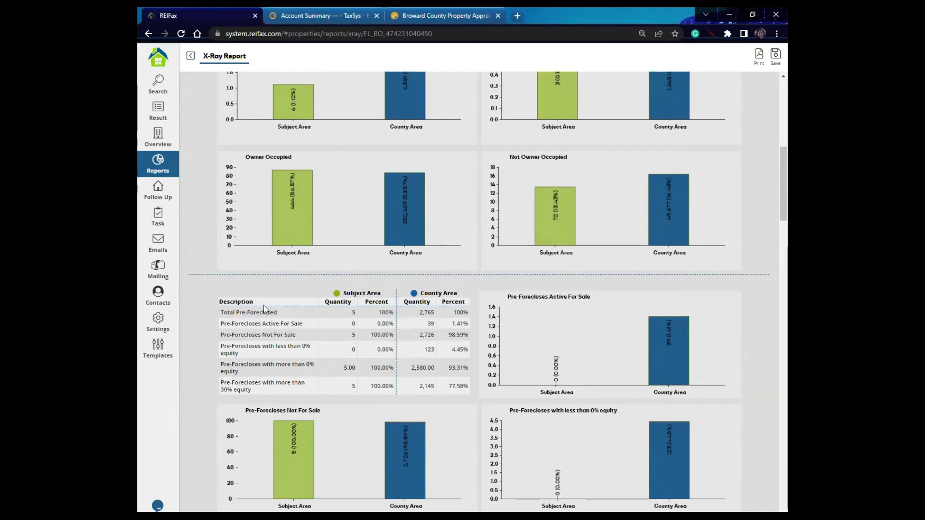
scroll(264, 309, "down", 1)
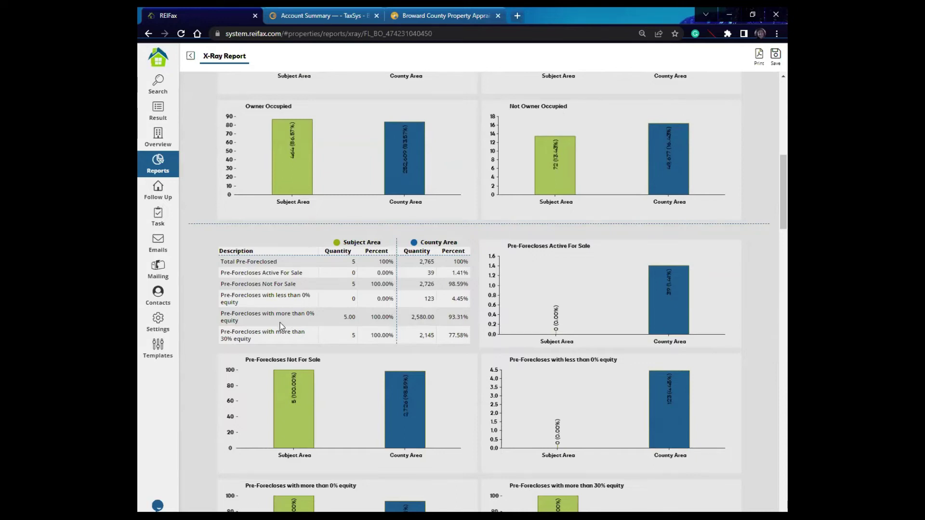
scroll(282, 326, "down", 1)
scroll(282, 327, "down", 3)
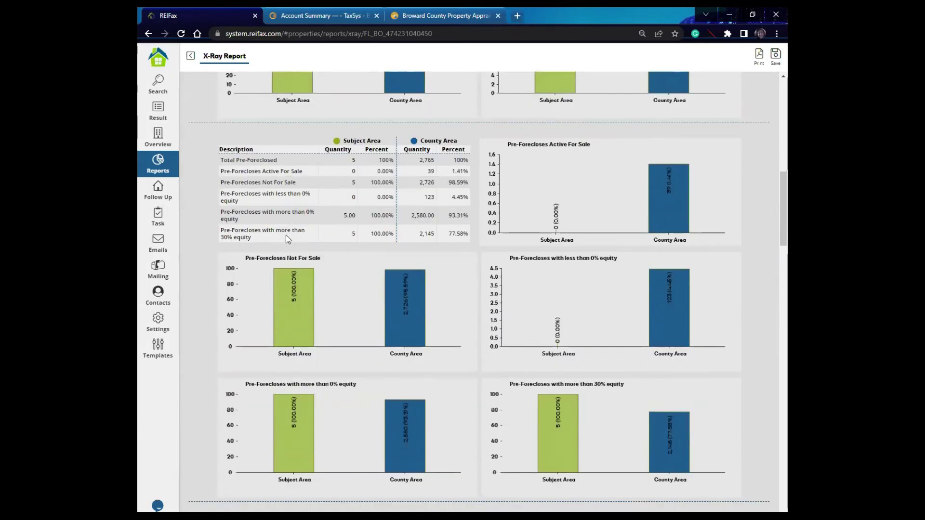
scroll(286, 235, "down", 5)
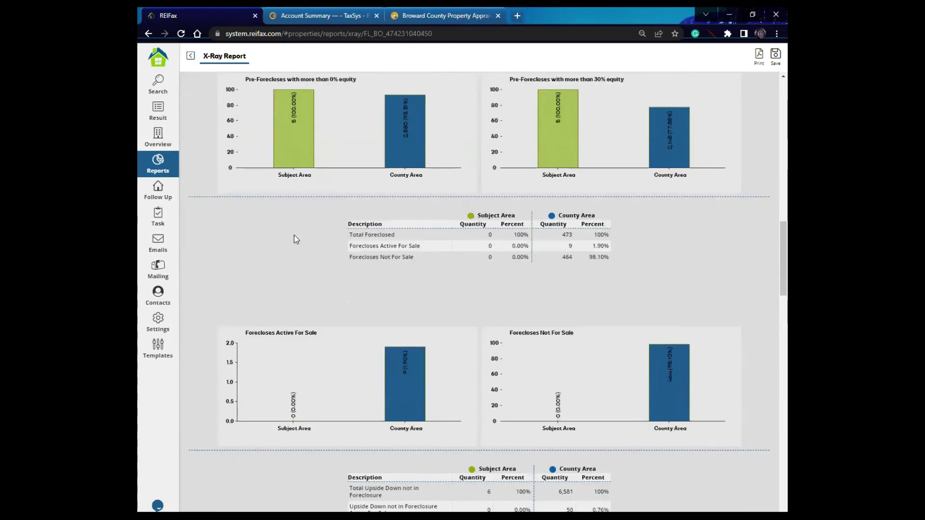
scroll(412, 265, "down", 3)
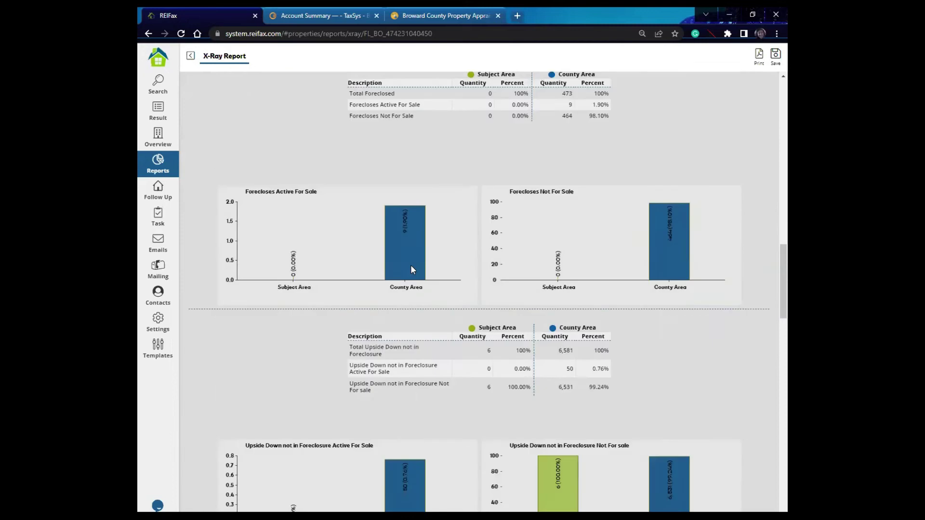
scroll(297, 361, "down", 1)
scroll(279, 350, "down", 11)
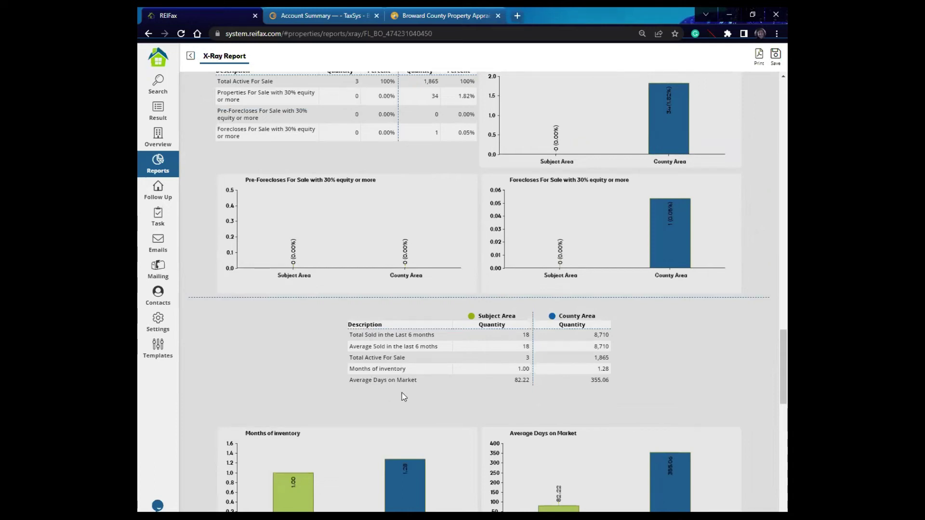
scroll(405, 363, "down", 1)
scroll(405, 363, "down", 8)
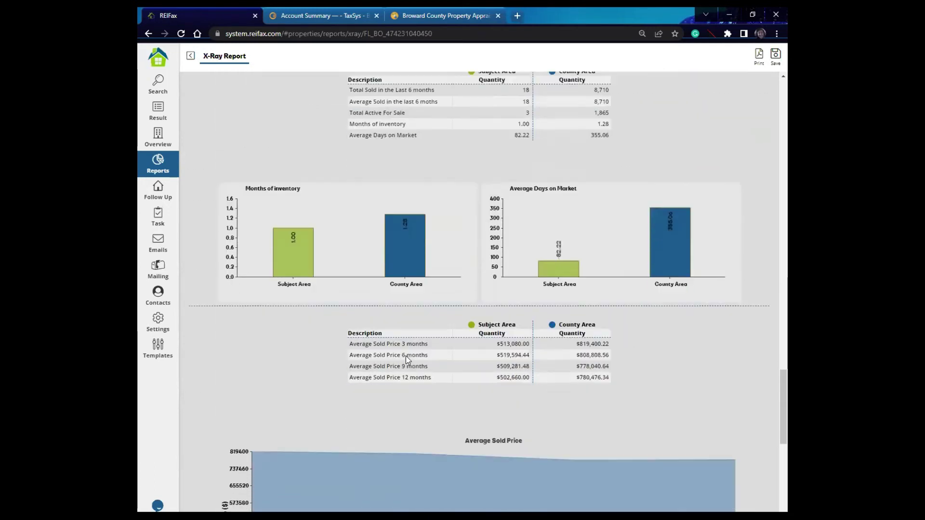
scroll(406, 358, "down", 3)
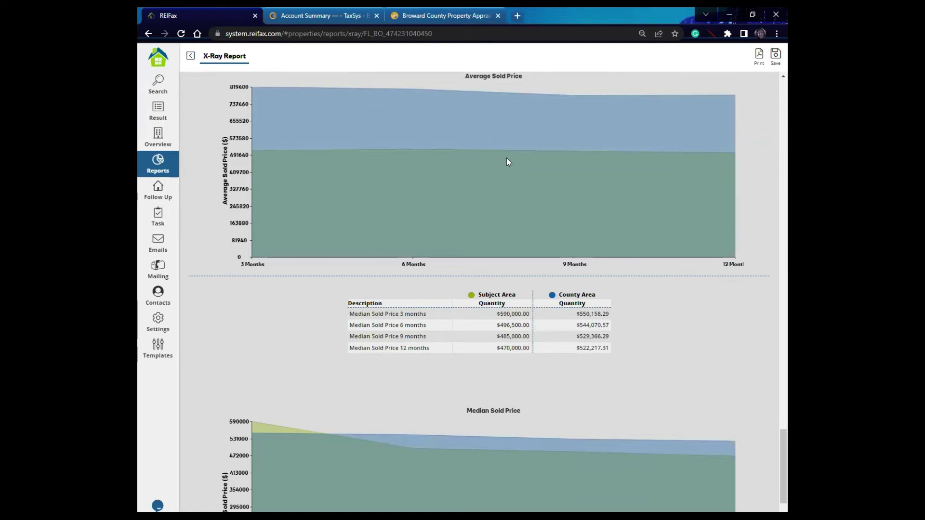
left_click(189, 59)
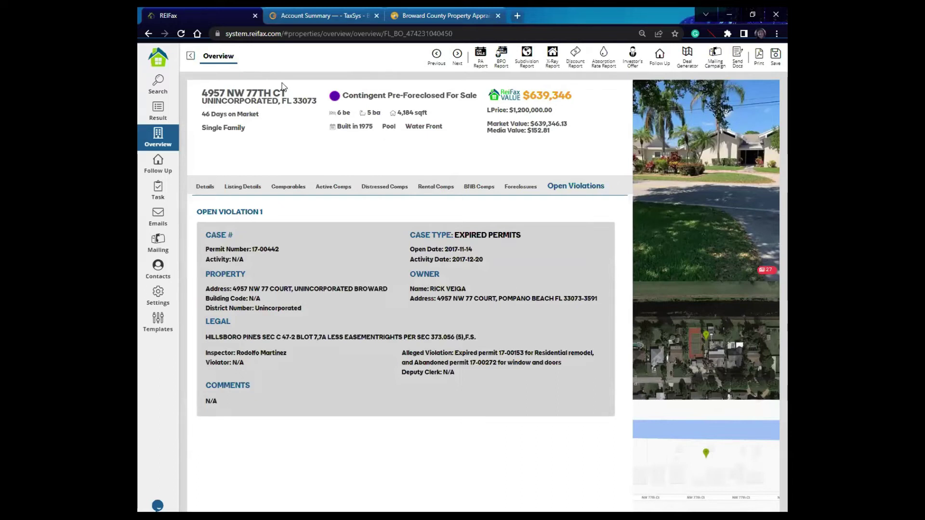
View the Control Panel and the home's Investor's Offer report options, leaving without generating the offer report
left_click(162, 61)
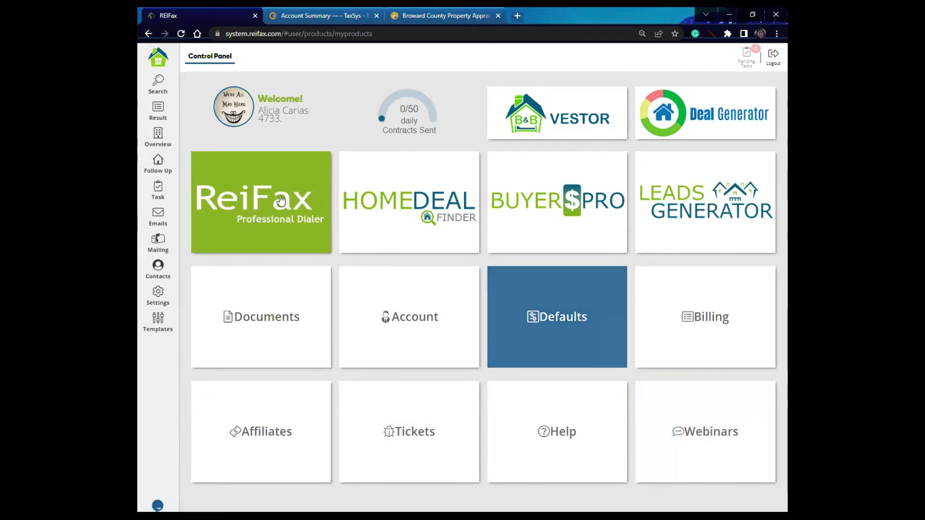
left_click(154, 137)
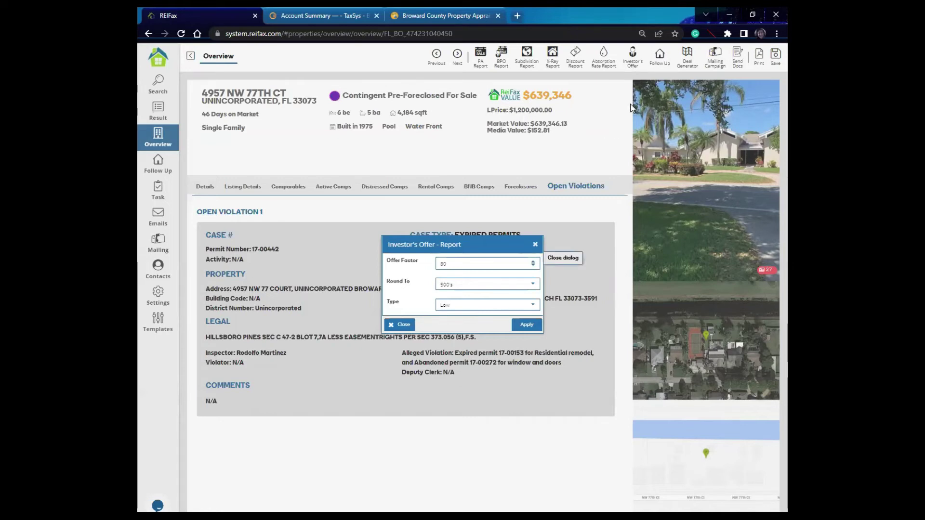
left_click(535, 244)
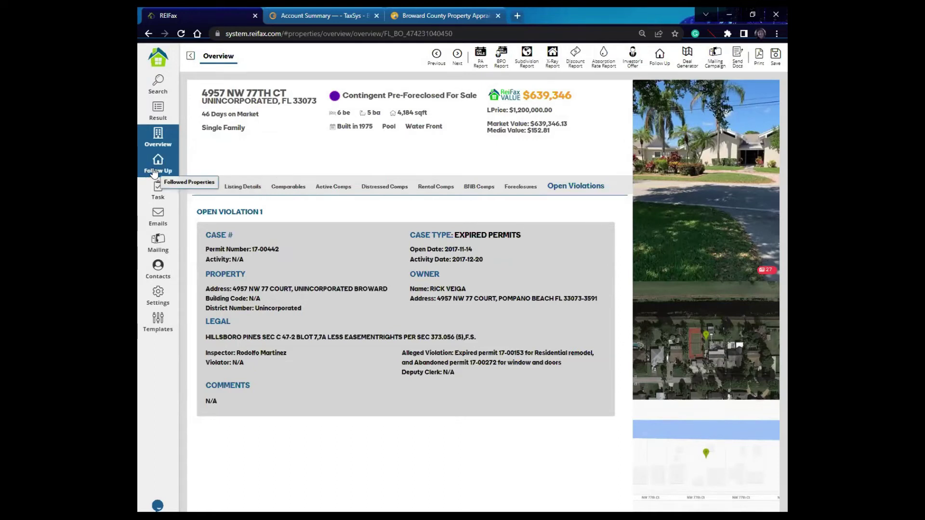
Add the home to the Follow Up list with the follow-up type Buying
left_click(661, 59)
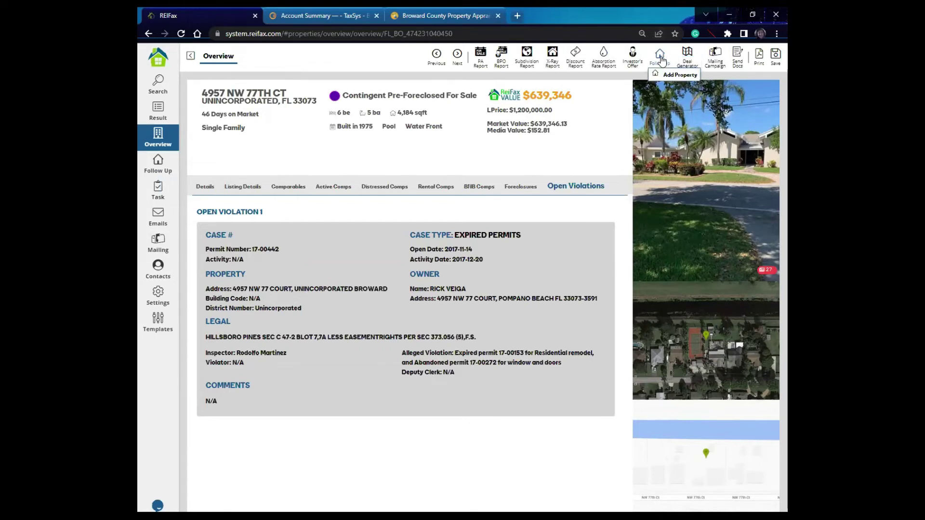
left_click(660, 64)
left_click(659, 64)
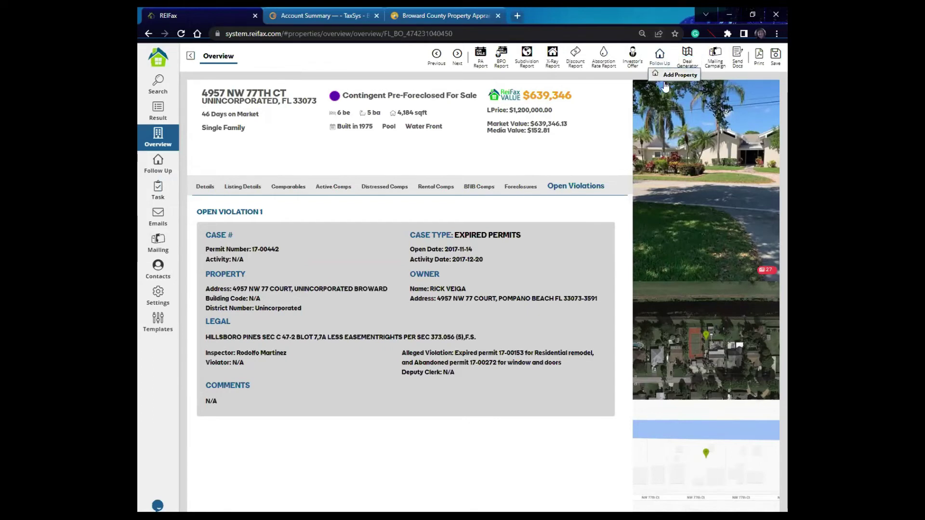
left_click(665, 81)
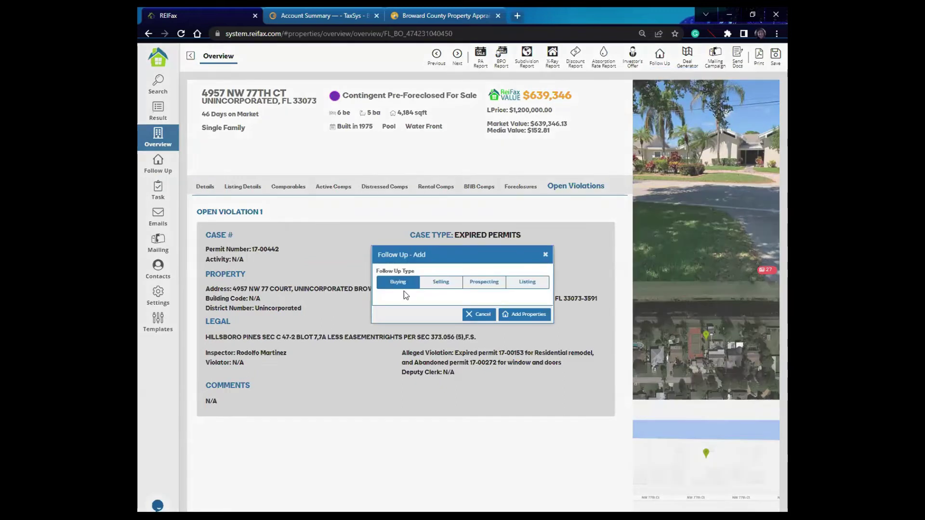
left_click(521, 316)
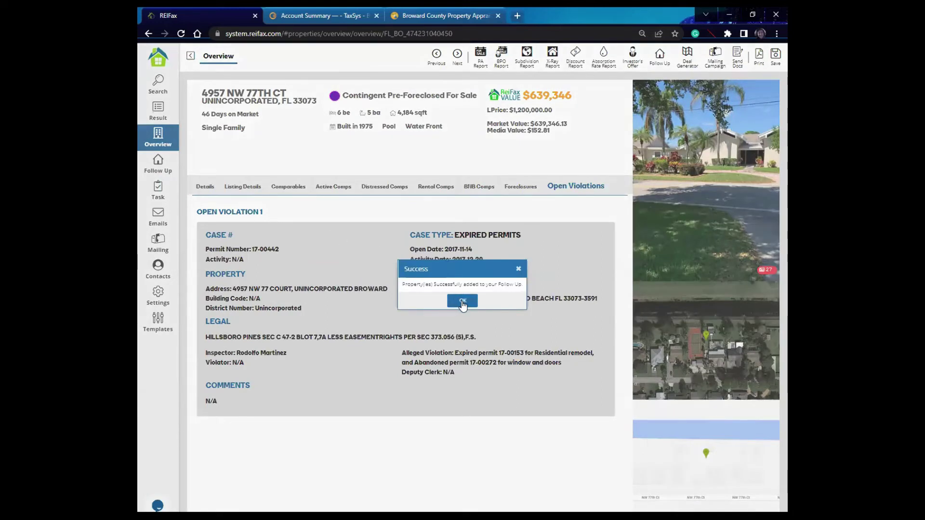
left_click(462, 302)
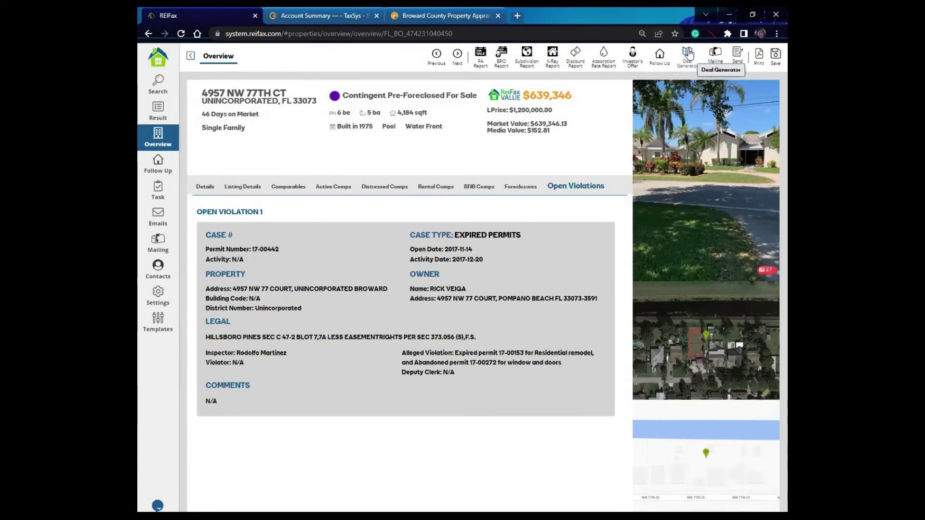
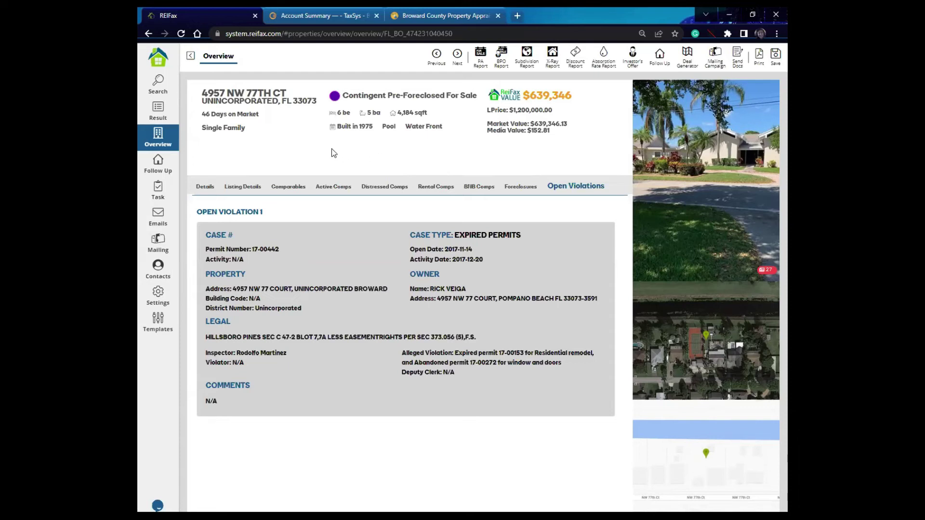
Select both homes in the search results and view the mailing campaign options, leaving without adding the properties
left_click(205, 186)
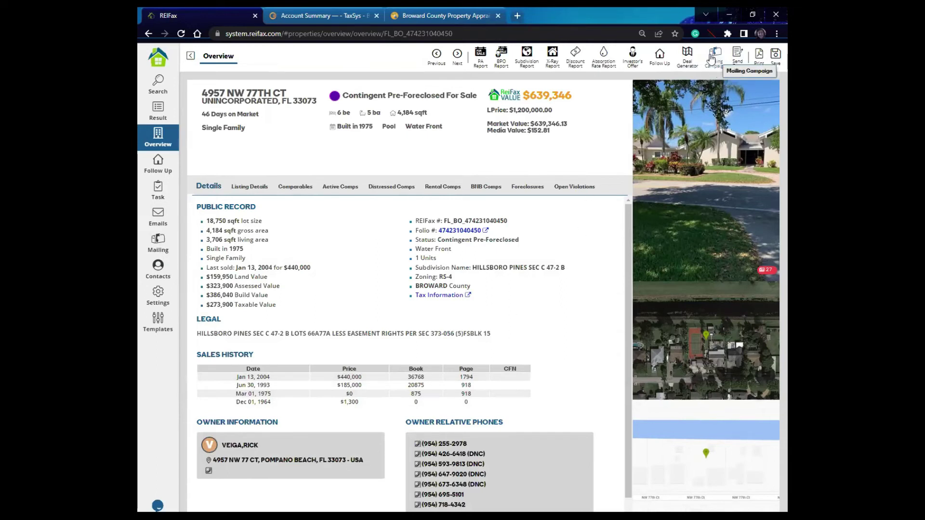
left_click(161, 115)
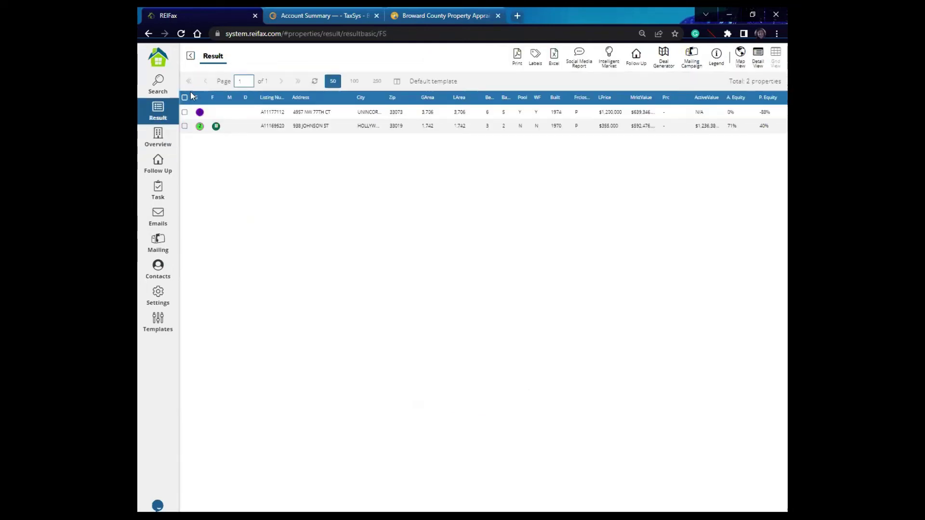
left_click(184, 120)
left_click(185, 99)
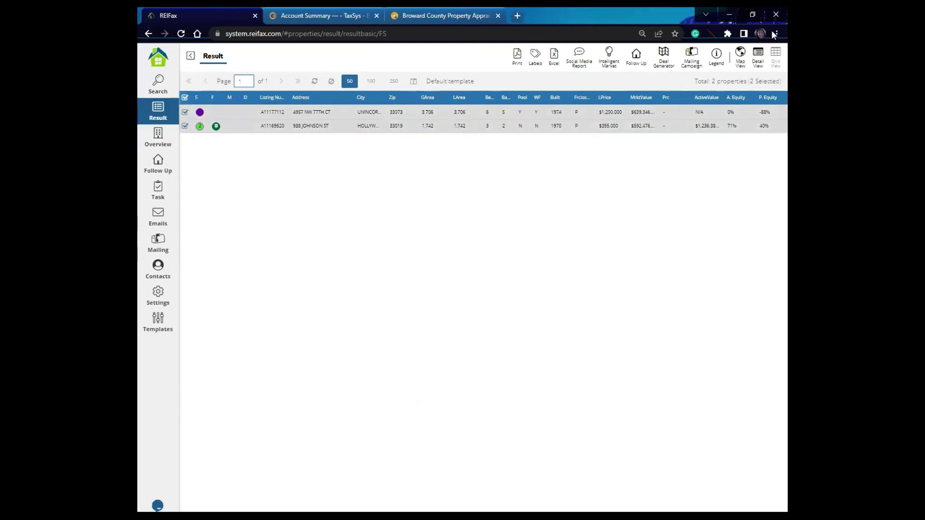
left_click(691, 59)
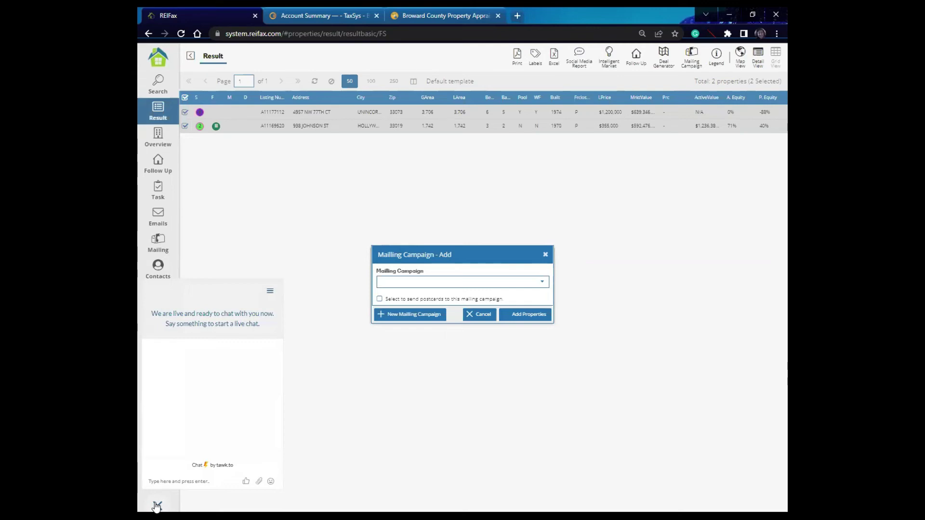
left_click(157, 506)
key("Escape")
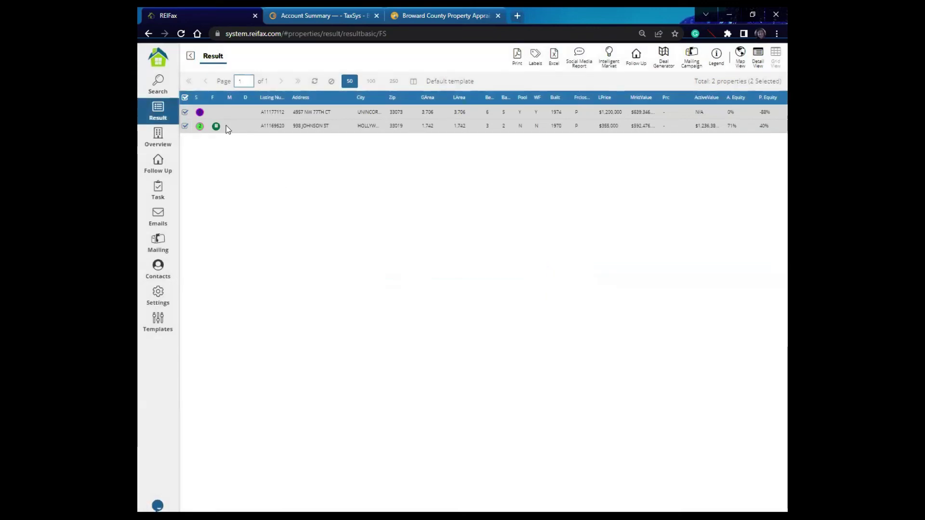
Save the home's overview details as a document named WEBINAR PROPERTY MAY 20
left_click(158, 137)
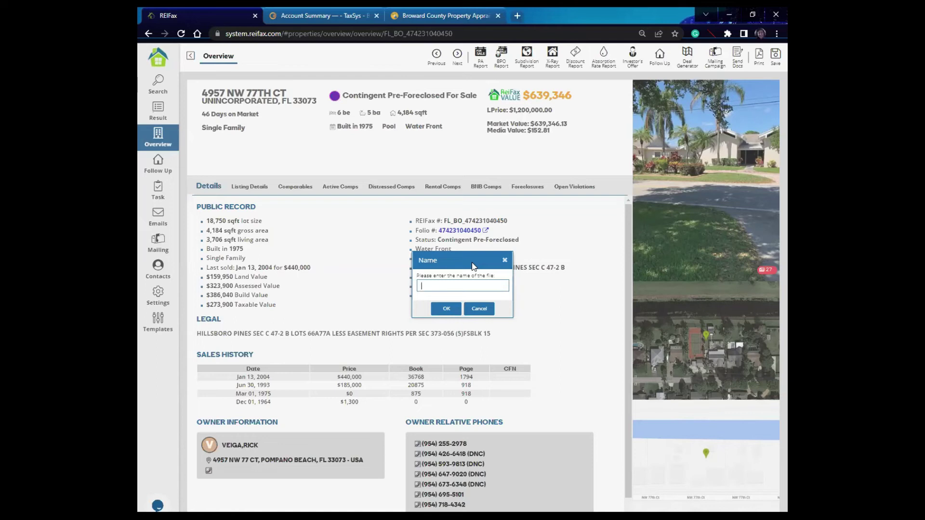
type("WEBINAR PROPERTY MAY 20")
left_click(442, 309)
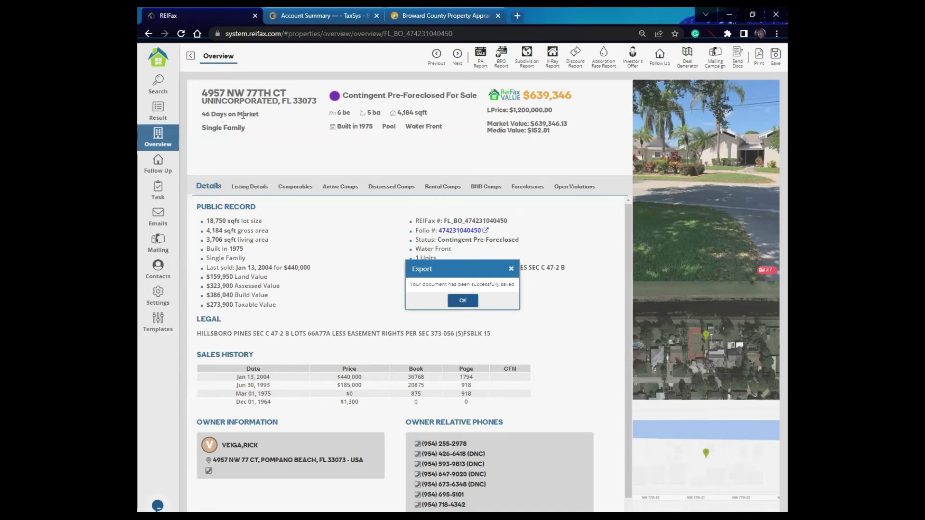
View the saved WEBINAR PROPERTY MAY 20 document from the account's documents and return to the document list
left_click(159, 63)
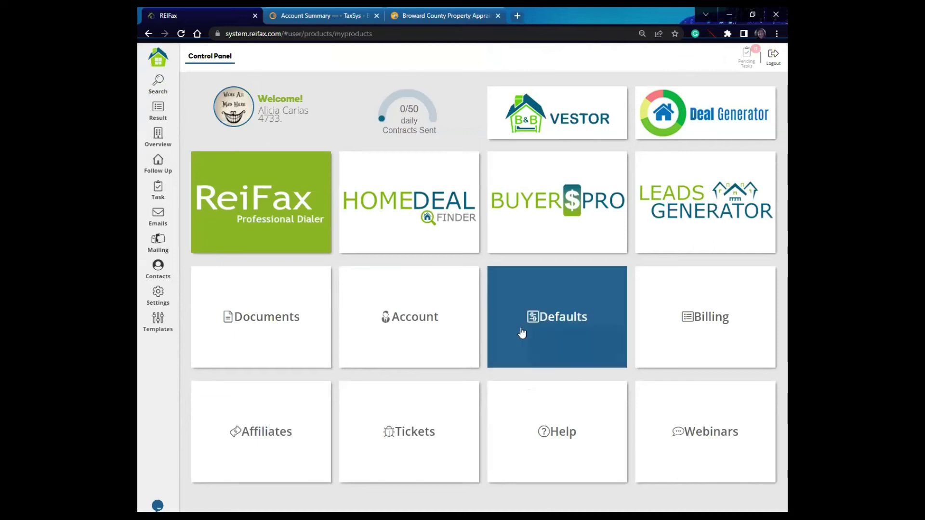
left_click(228, 318)
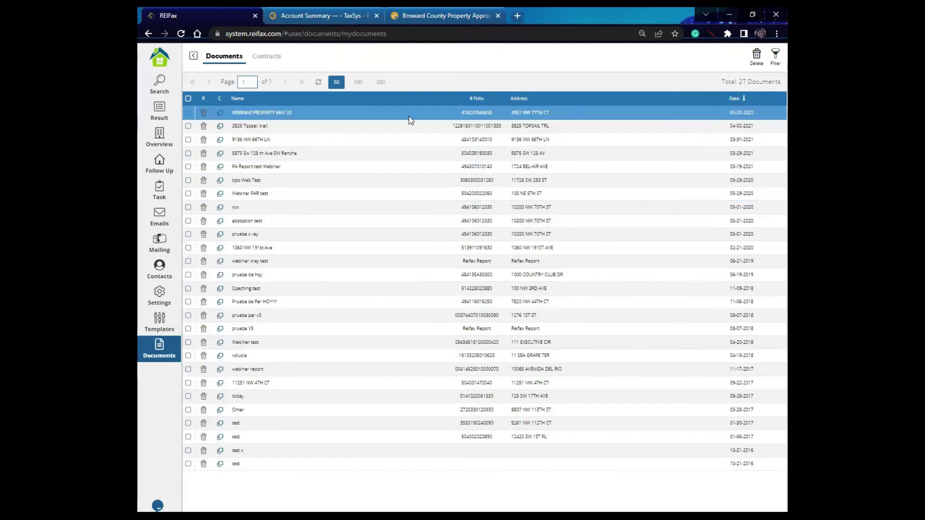
left_click(481, 113)
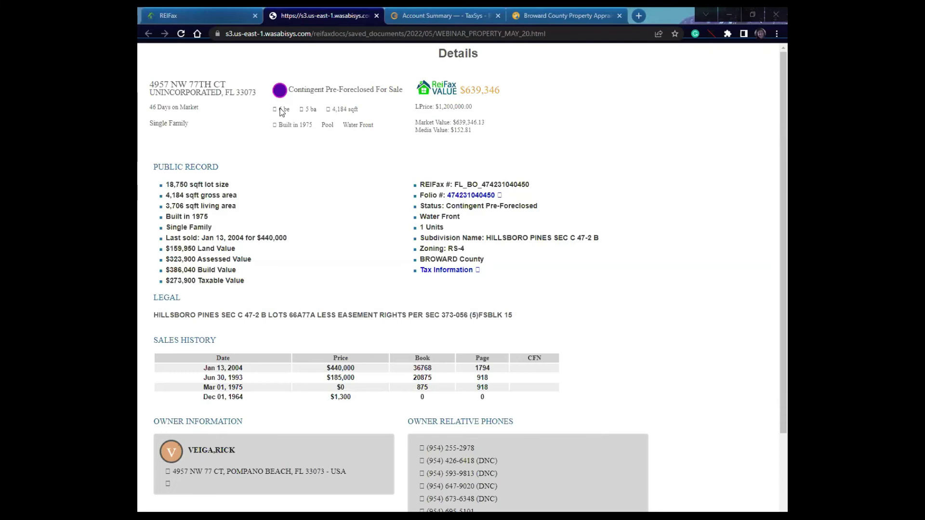
key("ctrl+shift+Tab")
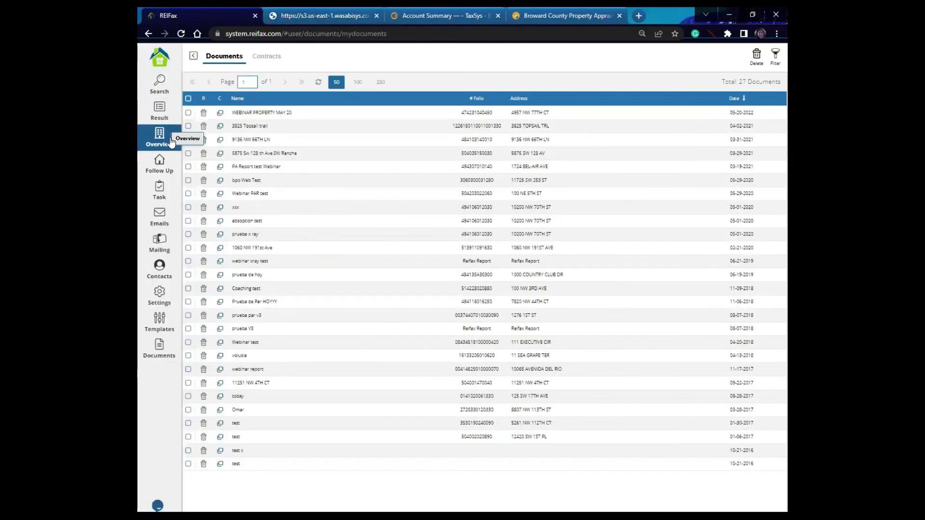
Review the home's overview and the search criteria, and reopen the contingent pre-foreclosed home from the results
left_click(170, 140)
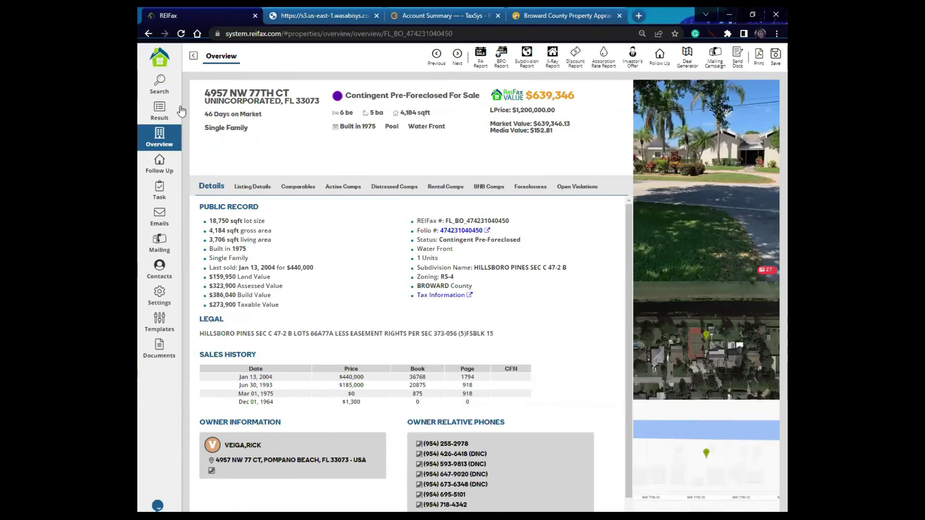
left_click(156, 94)
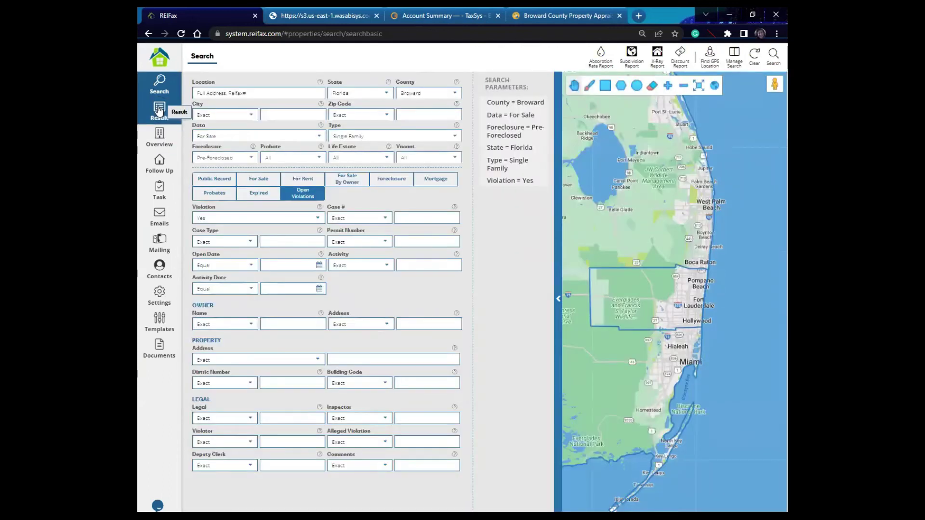
left_click(159, 110)
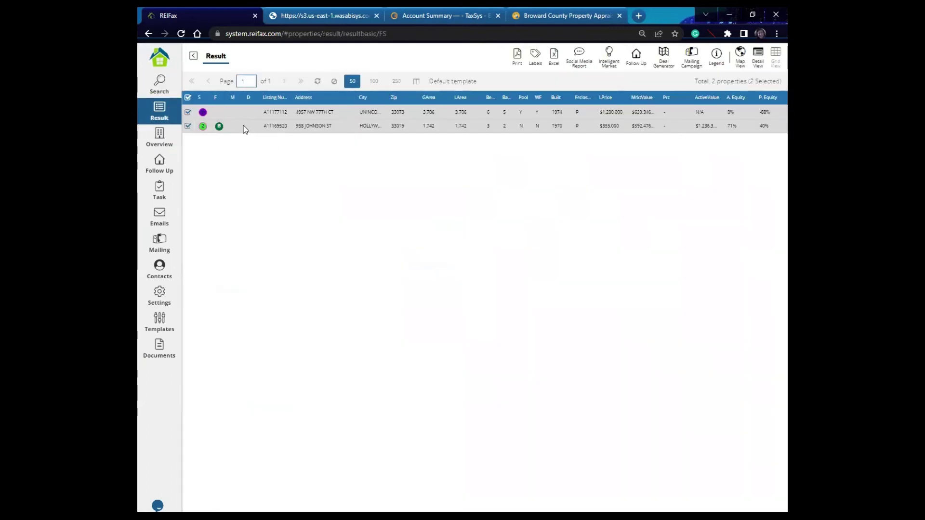
double_click(375, 112)
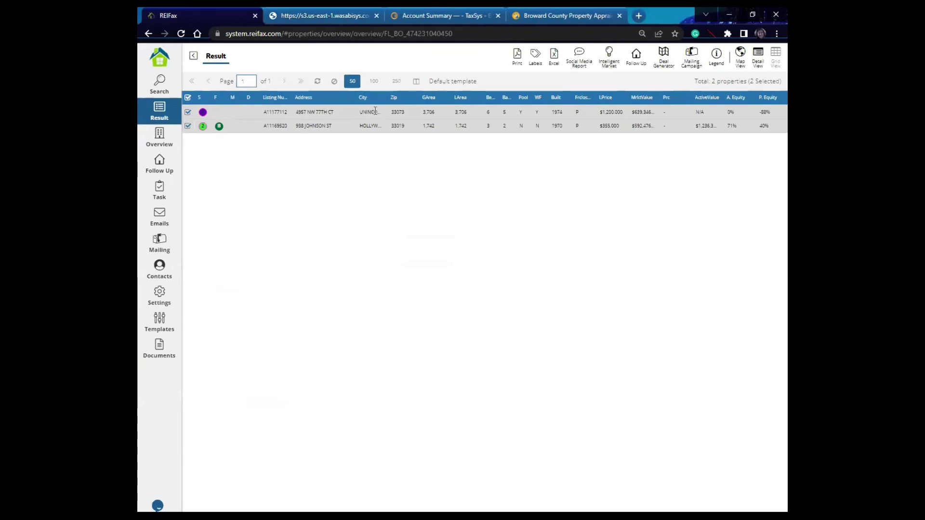
View the followed Coral Springs home's overview, including its comparables and active comps
left_click(161, 173)
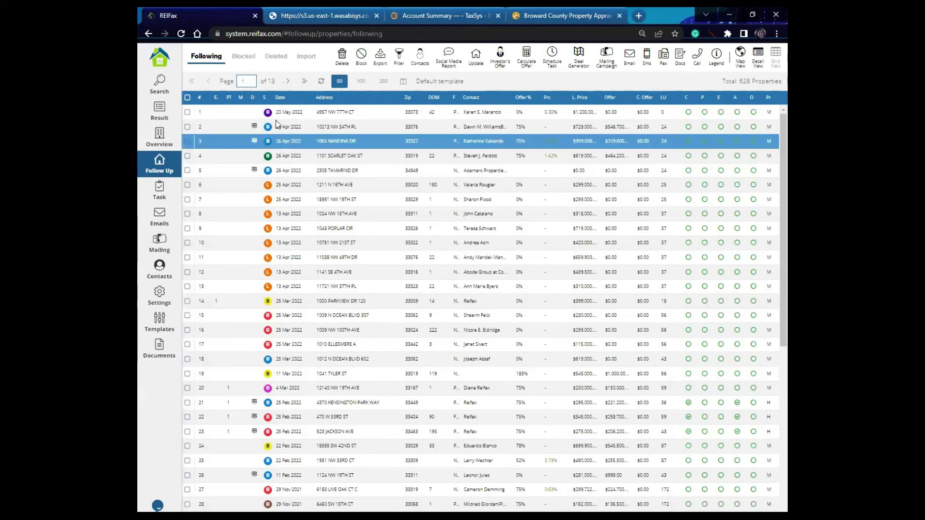
right_click(337, 131)
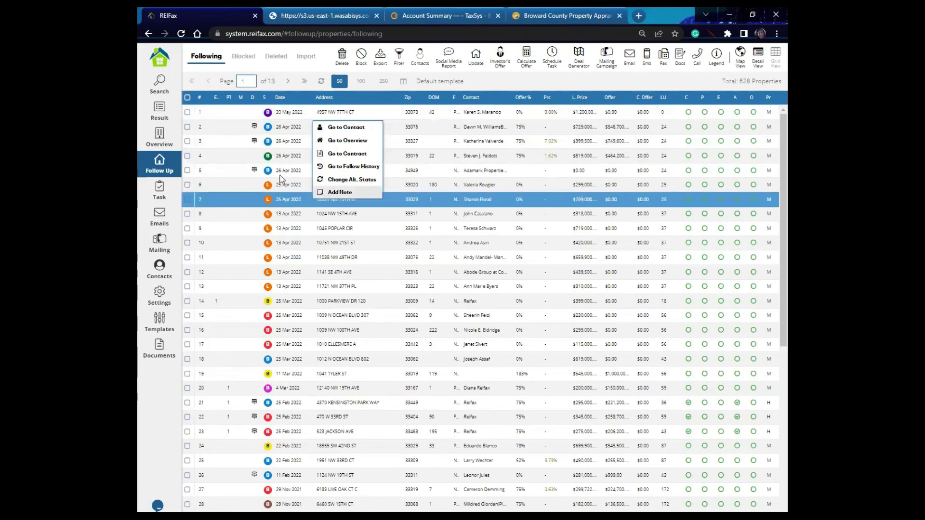
left_click(343, 142)
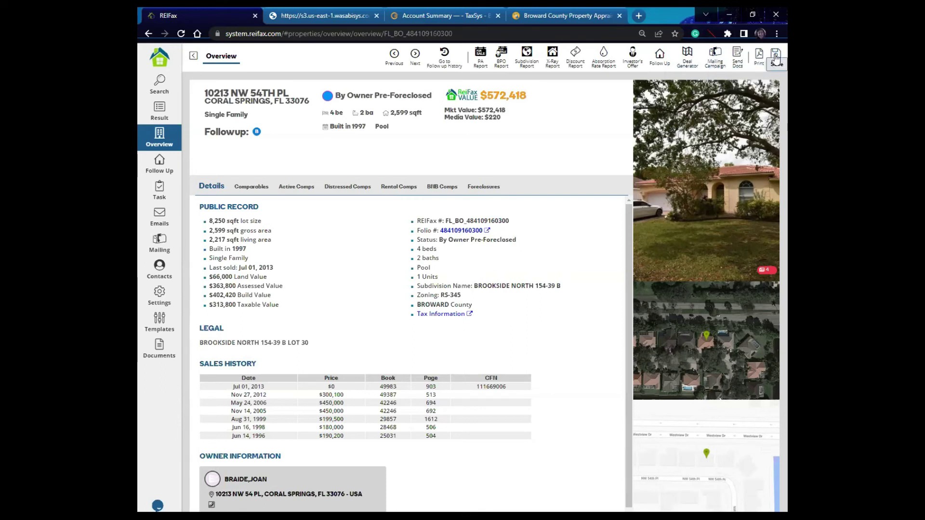
left_click(258, 192)
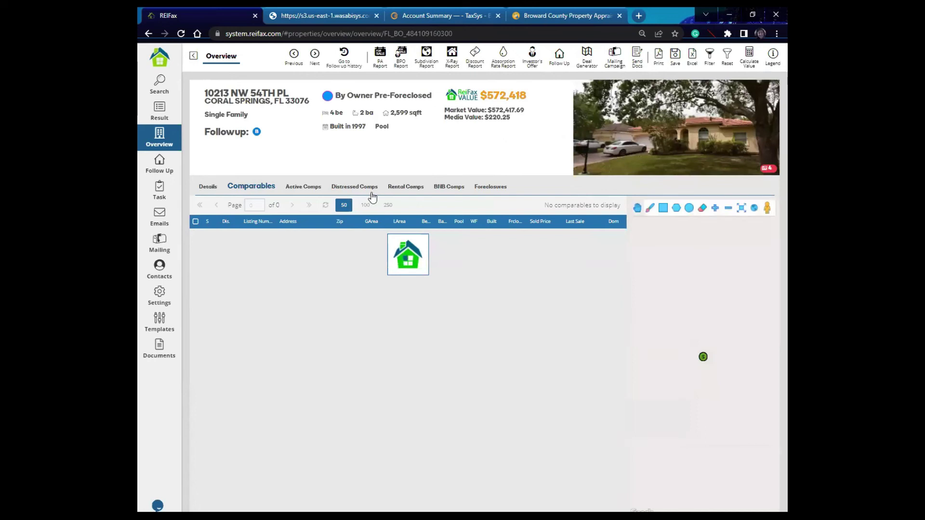
left_click(297, 189)
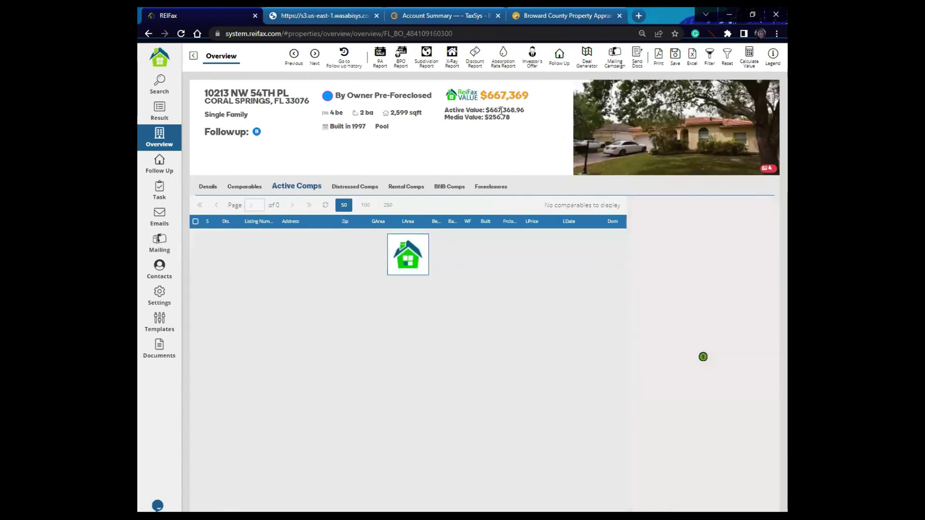
left_click(227, 247)
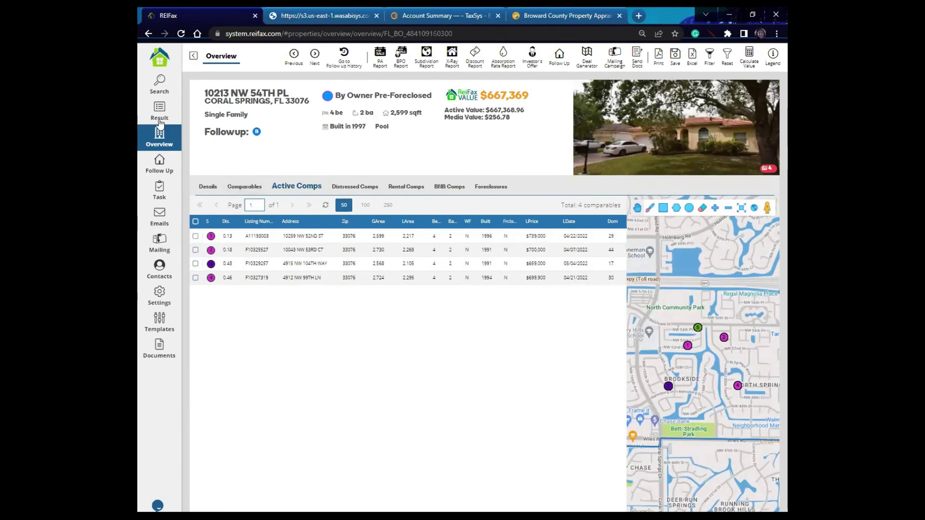
Select the newly added home in the followed properties and try to send documents for it
left_click(161, 172)
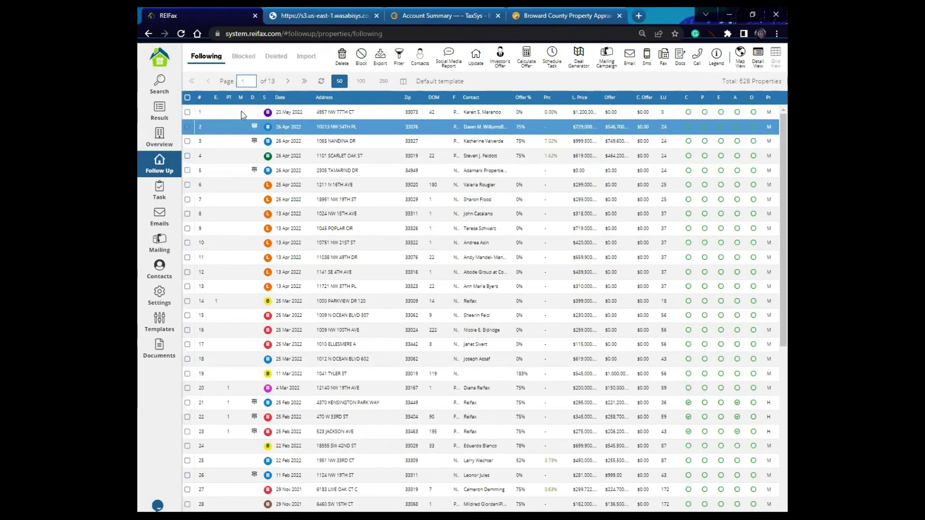
left_click(243, 112)
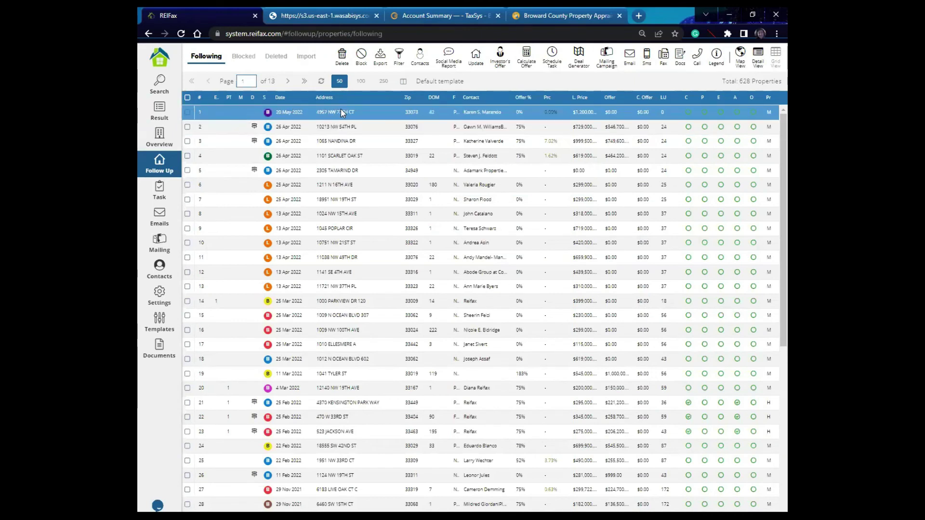
left_click(288, 127)
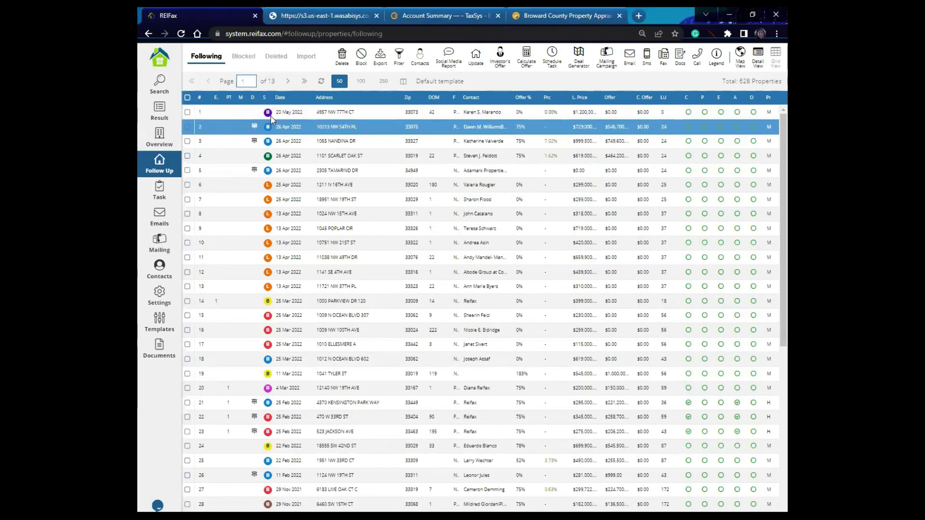
left_click(188, 113)
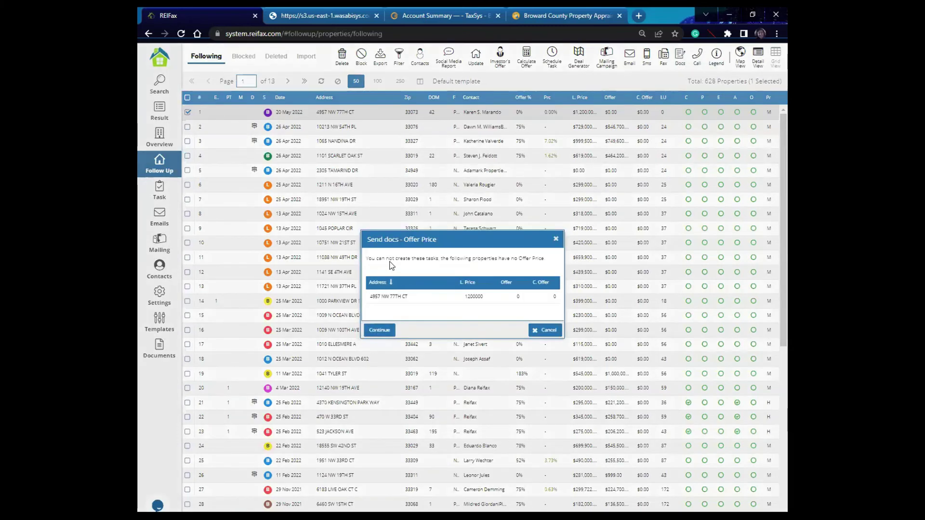
left_click(556, 240)
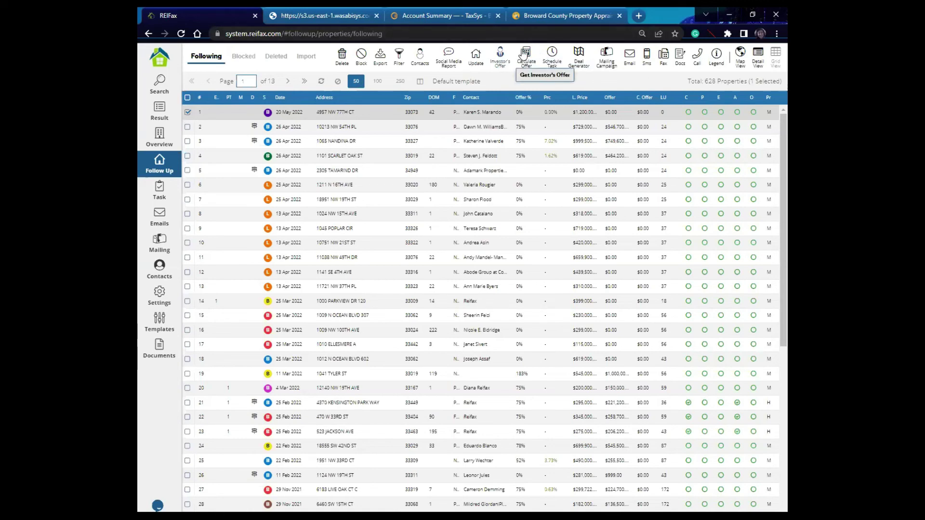
Calculate the offer for the newly added followed home with an offer factor of 75, rounded to 100's
left_click(527, 58)
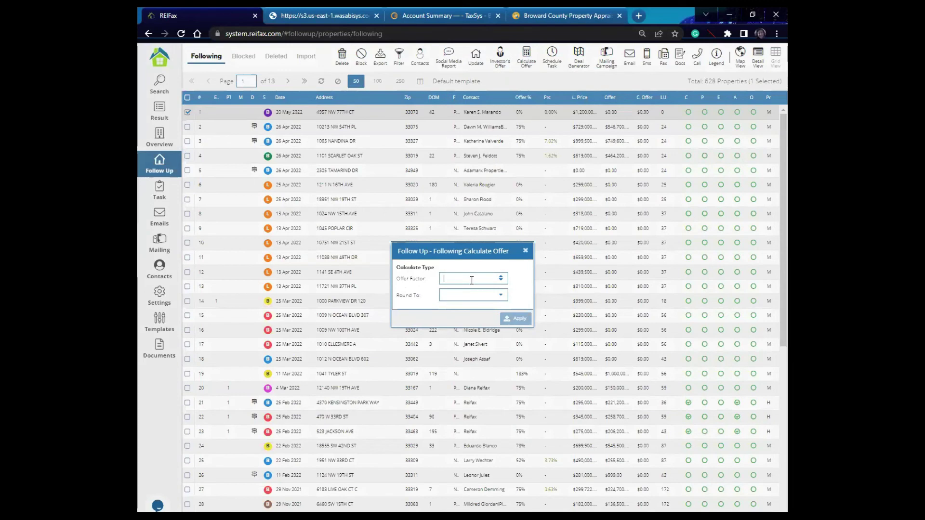
type("75")
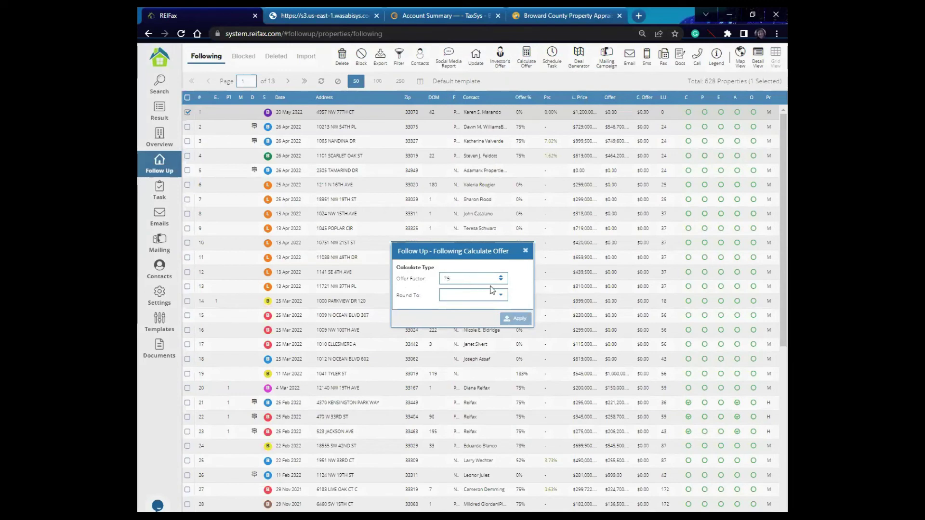
left_click(492, 290)
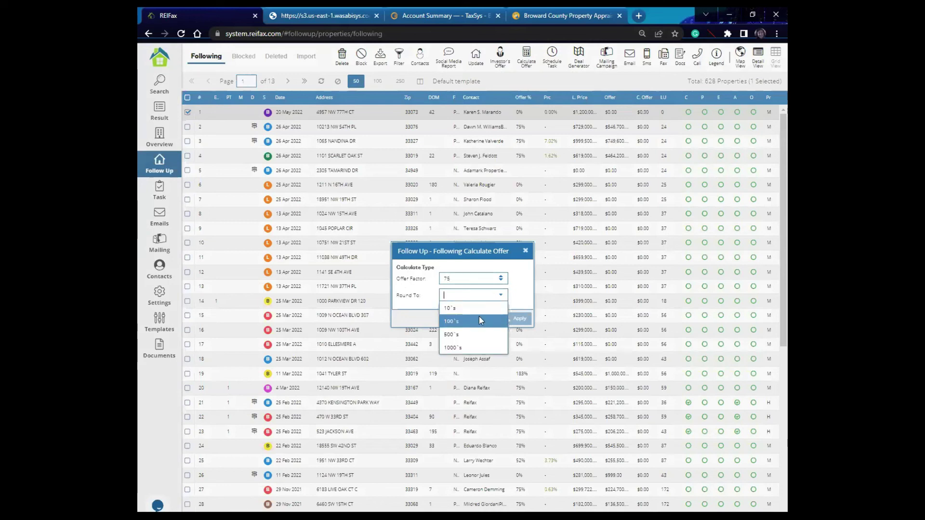
left_click(479, 321)
left_click(519, 318)
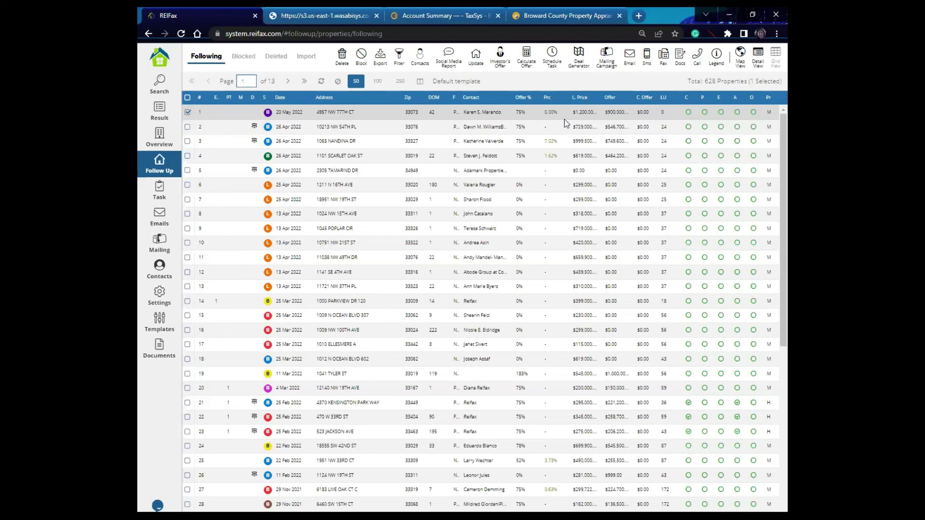
Select all listed properties, reduce the selection to the newly added home only, and open document sending for it
left_click(187, 98)
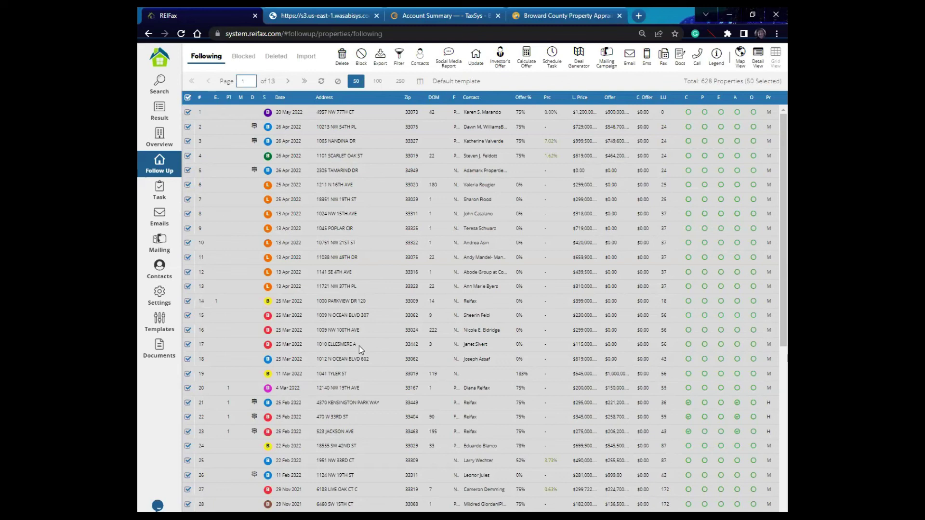
left_click(188, 112)
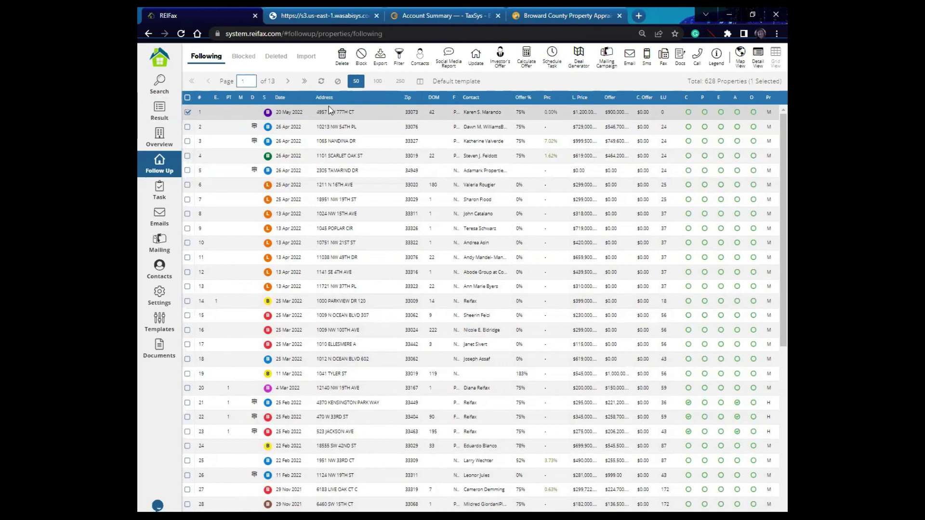
left_click(681, 59)
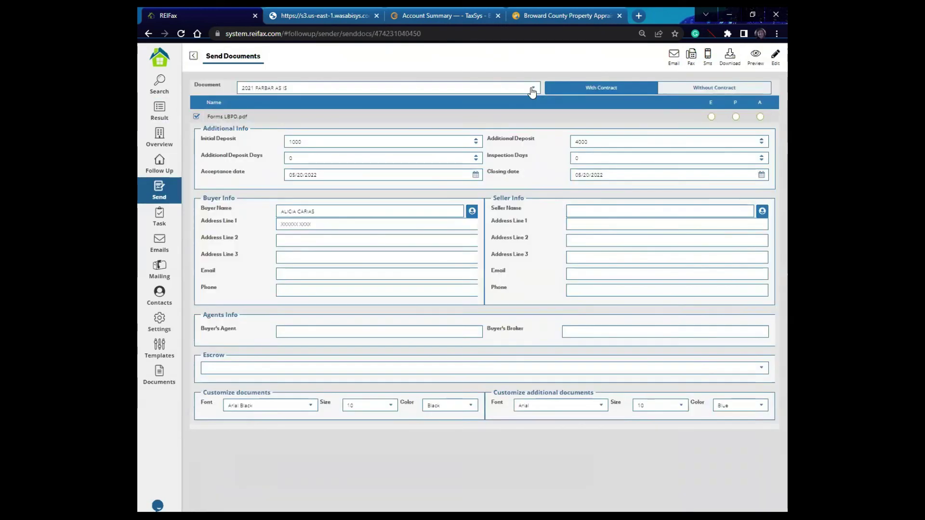
Choose the MP HOMEOWNER DREIA 2021 contract and include the Independent Title of Fort Lauderdale, Inc.pdf and MP POF 300 Heritage May 2nd 2022 attachments
left_click(533, 89)
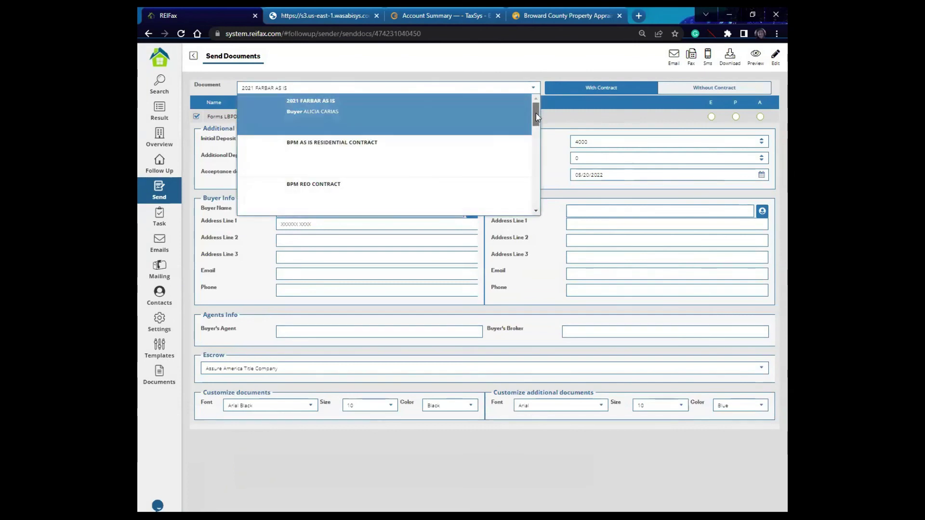
scroll(536, 118, "down", 1)
left_click_drag(536, 130, 532, 184)
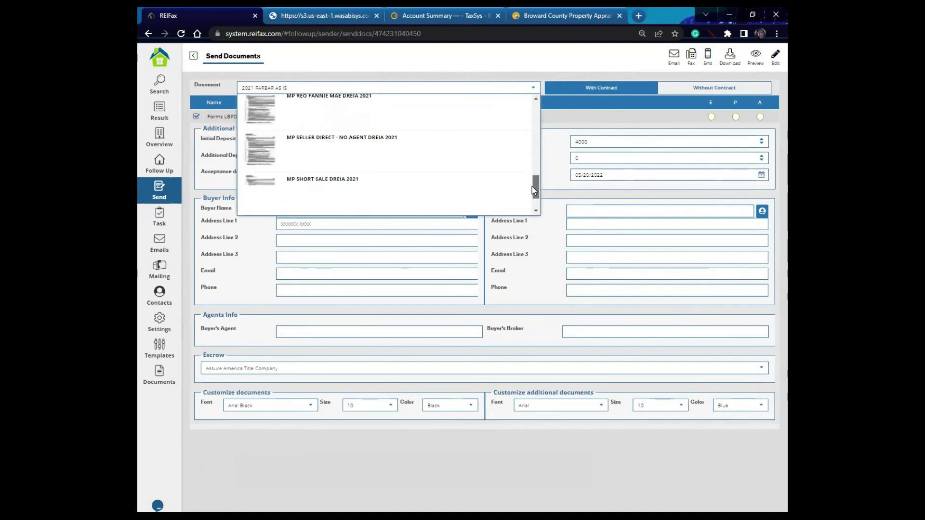
scroll(326, 150, "up", 2)
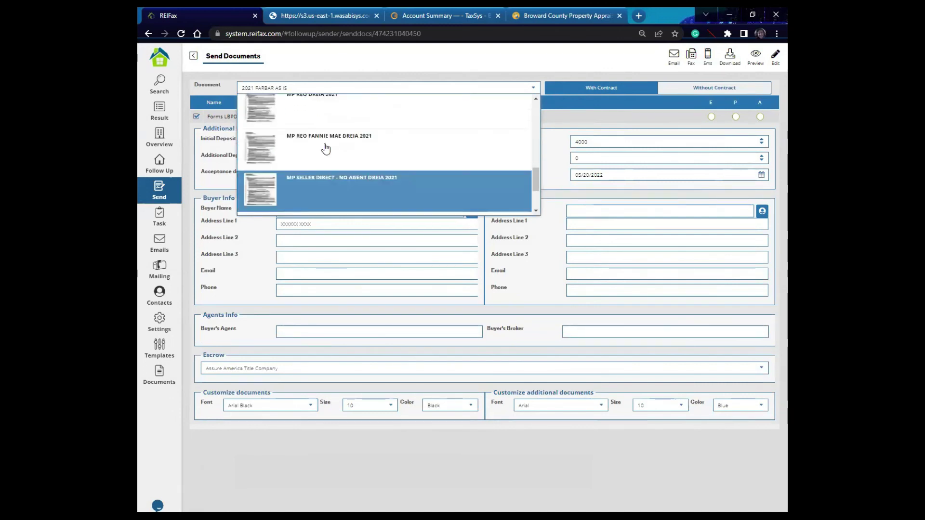
scroll(322, 166, "up", 2)
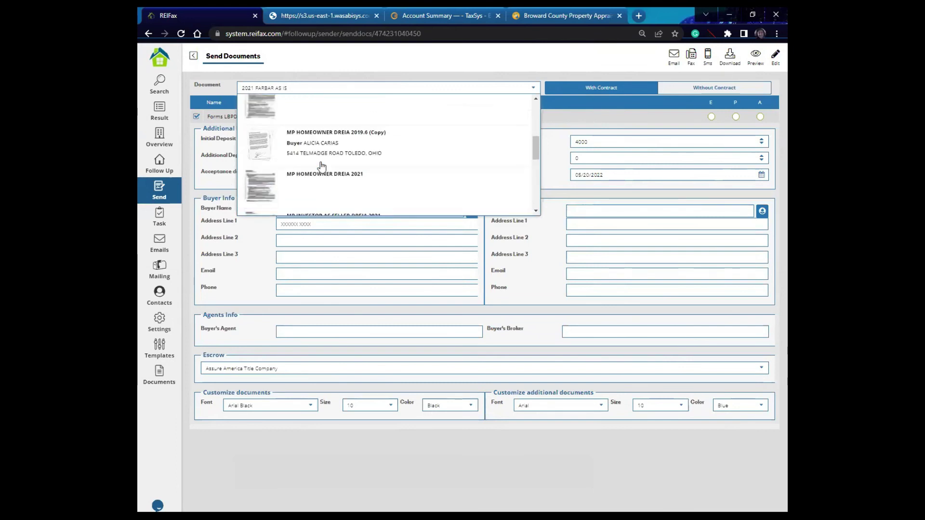
left_click(292, 177)
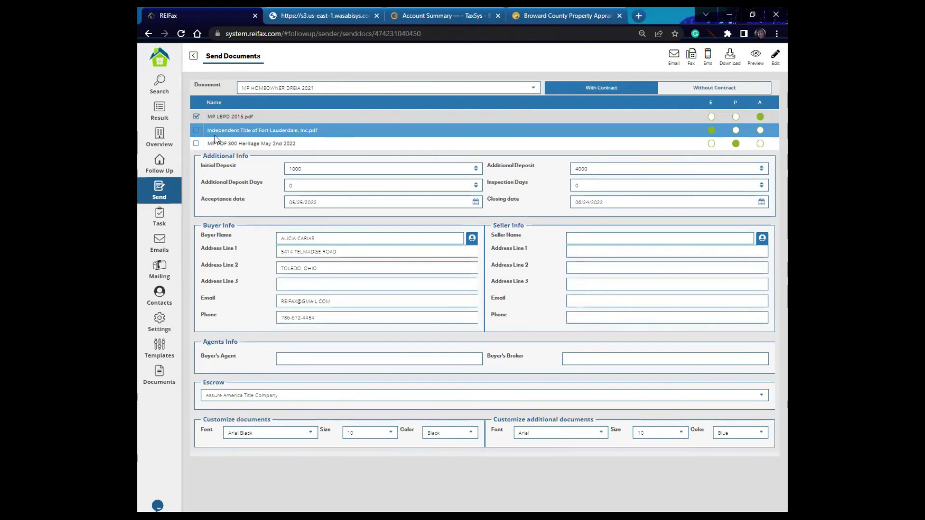
left_click(197, 130)
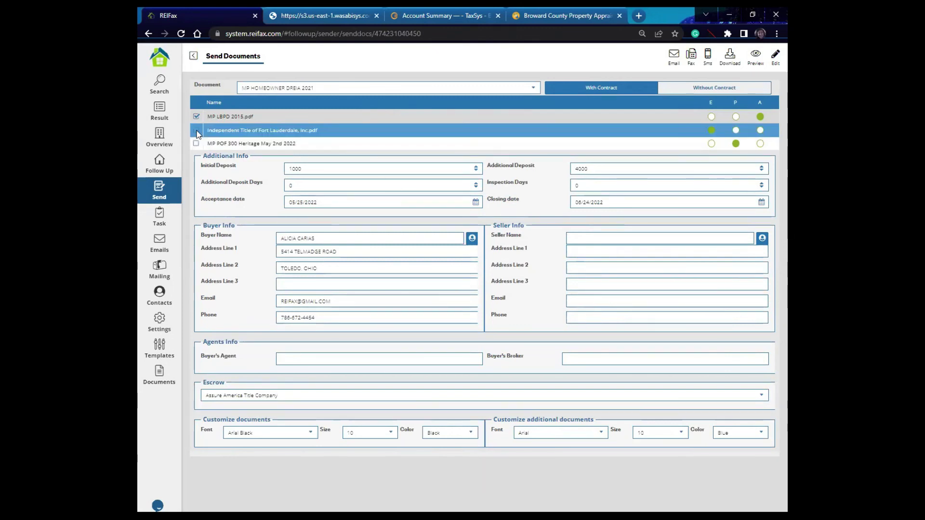
left_click(197, 144)
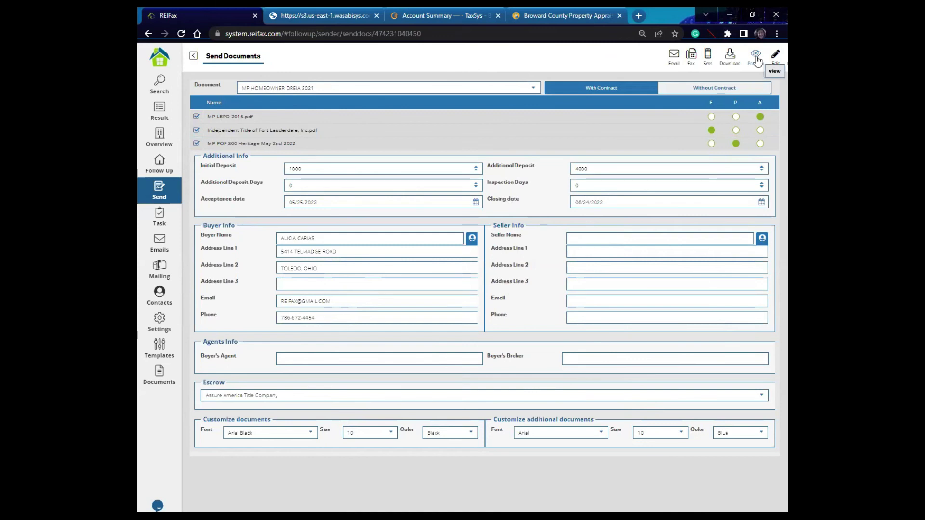
Review the offer email's subject and body template for the contract package, and close it without sending
left_click(673, 57)
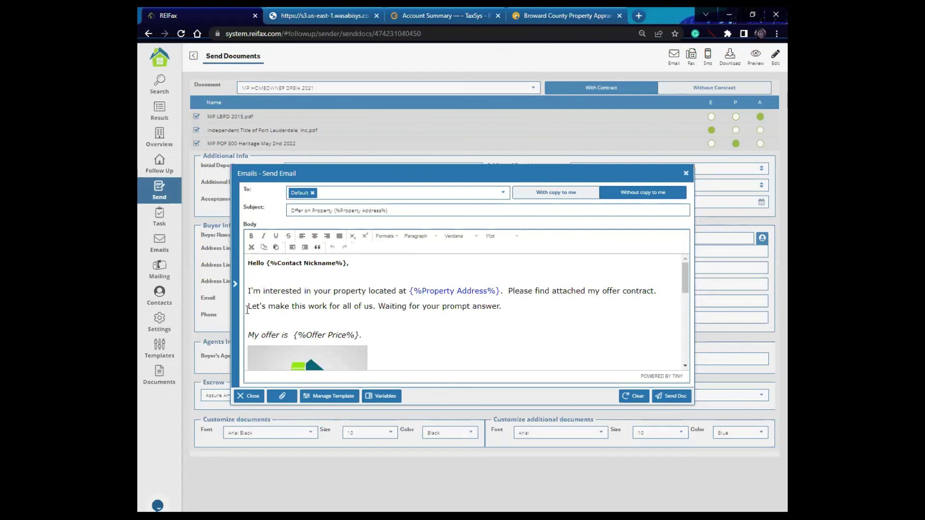
scroll(267, 295, "down", 2)
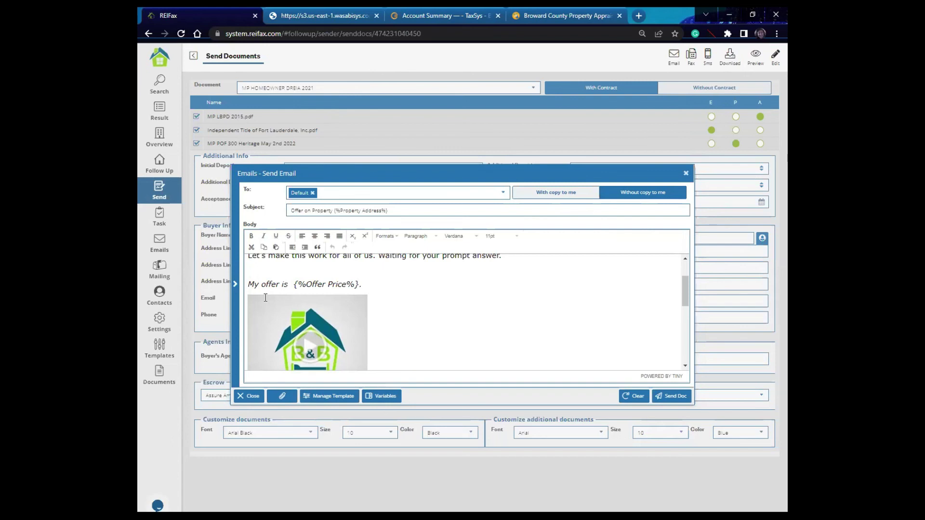
scroll(269, 296, "up", 2)
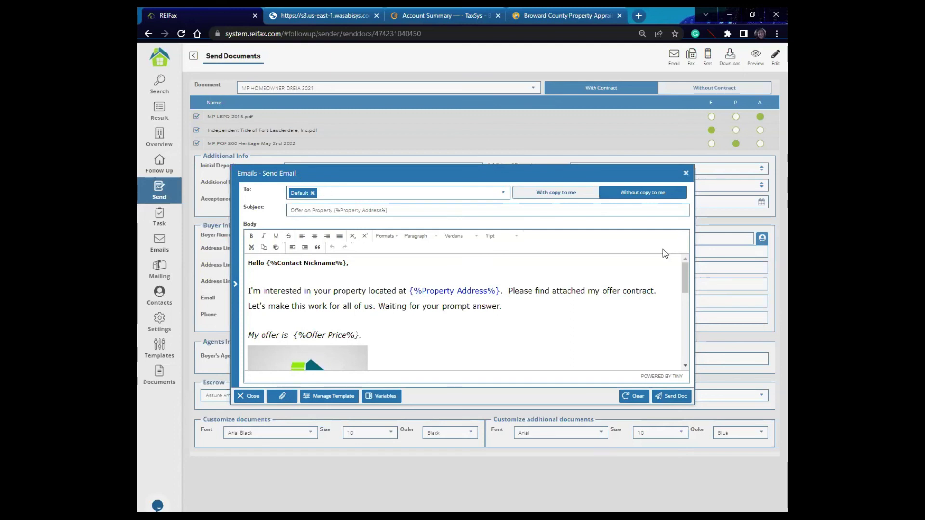
left_click(686, 174)
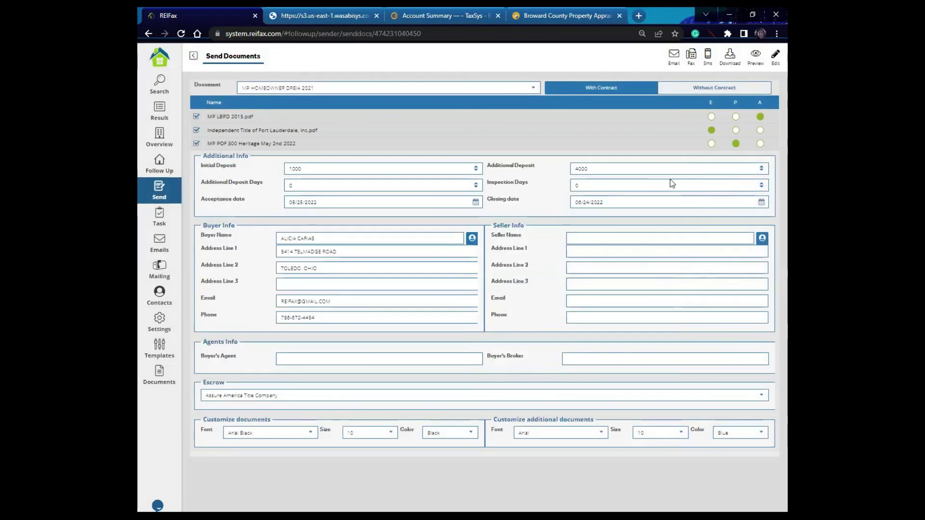